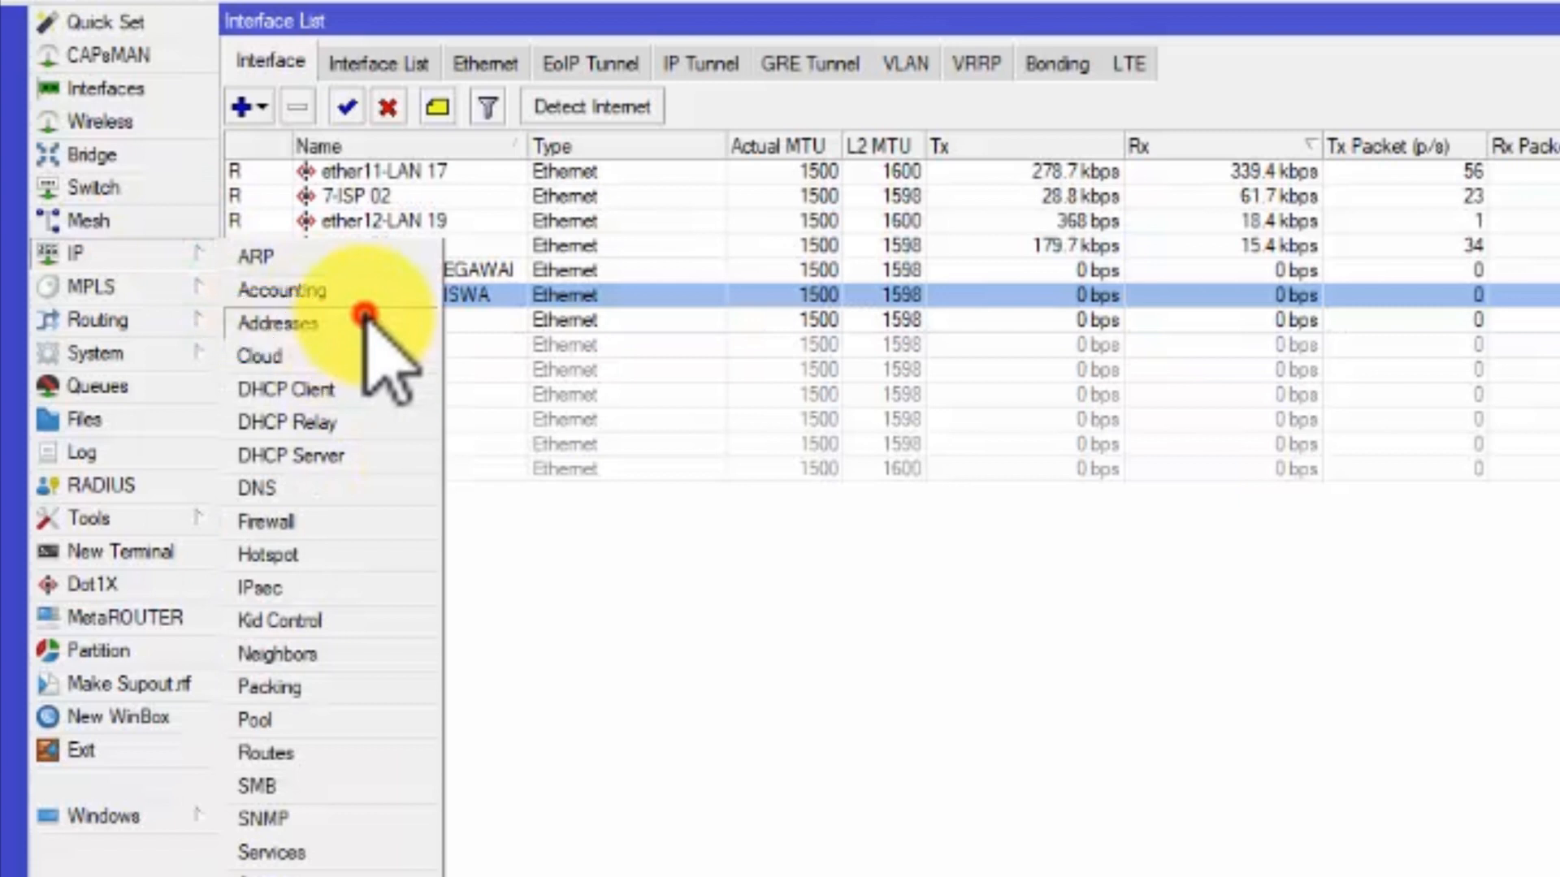
Add the IP address 25.8.16.1/21 on interface 3-LAN-DHCP-SISWA and apply it
left_click(365, 316)
left_click(238, 61)
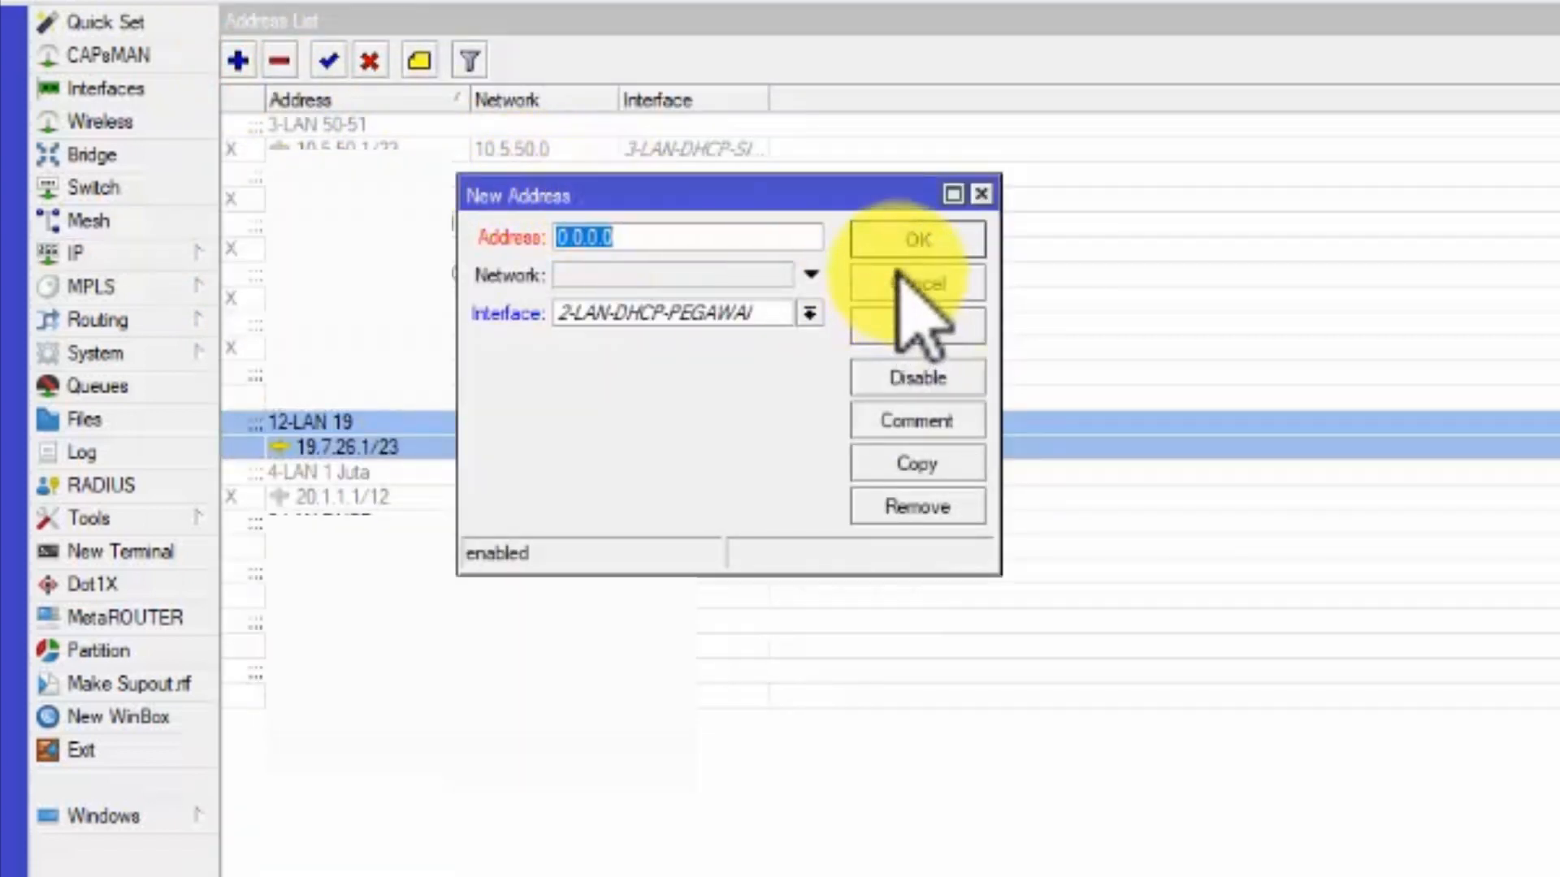
left_click_drag(928, 199, 1256, 177)
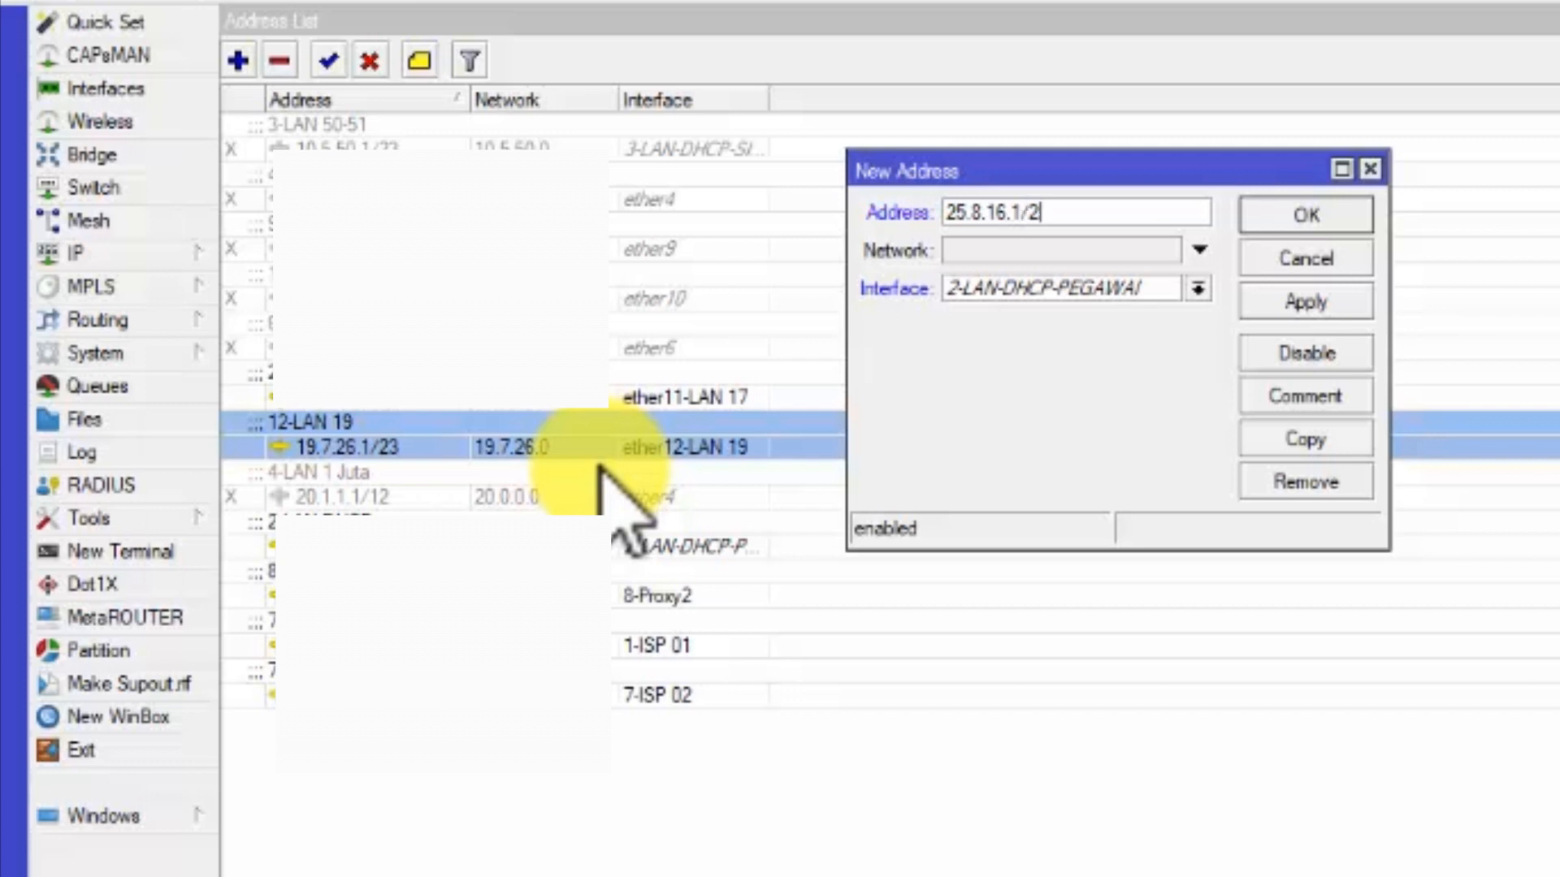
type("1")
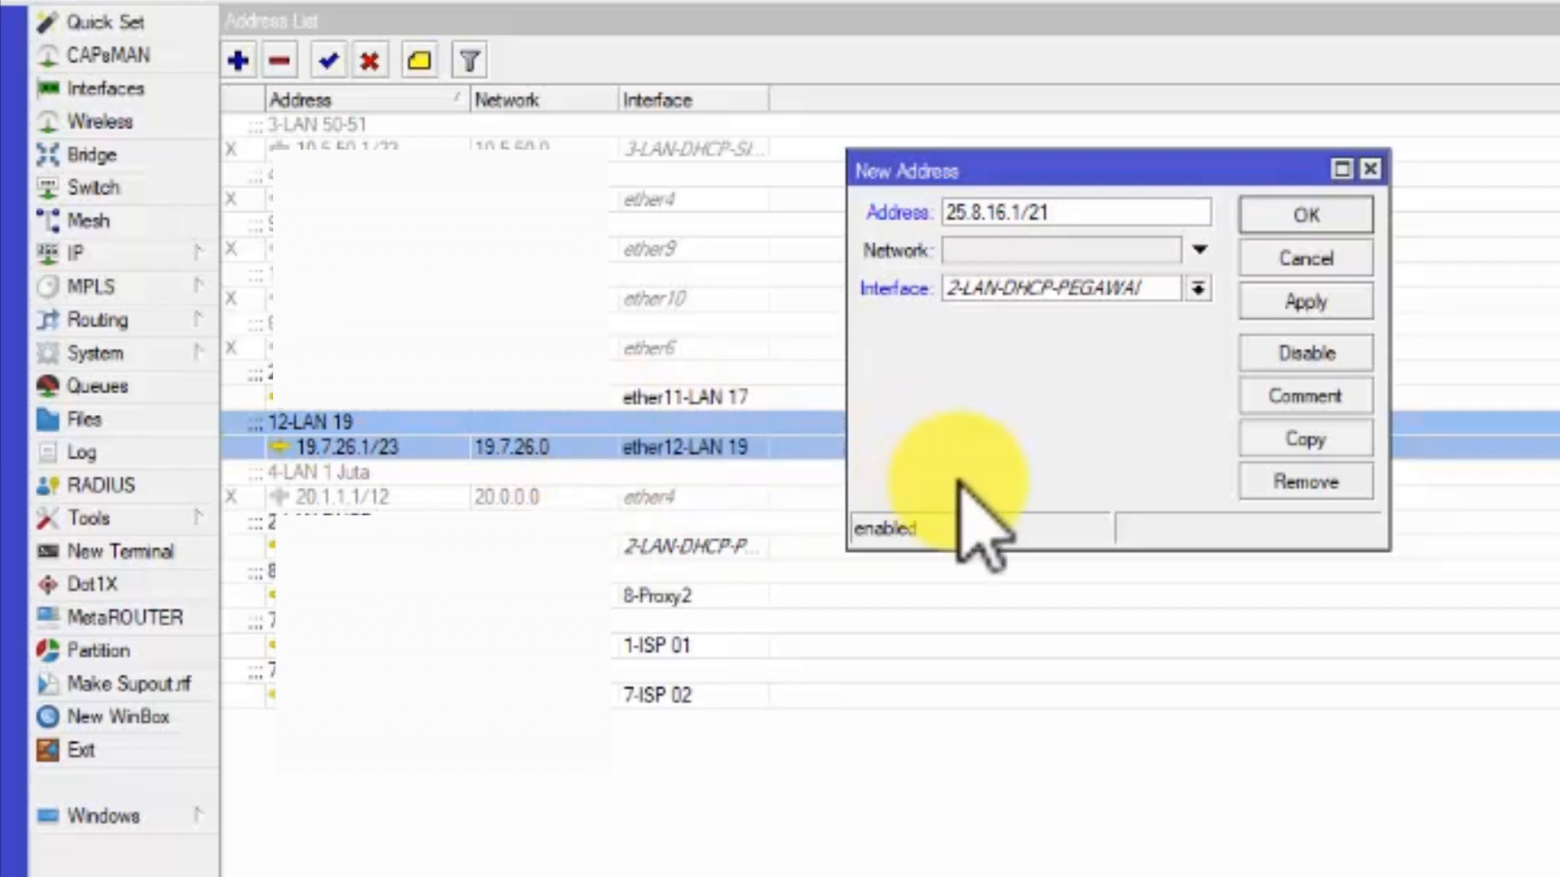
left_click(1193, 289)
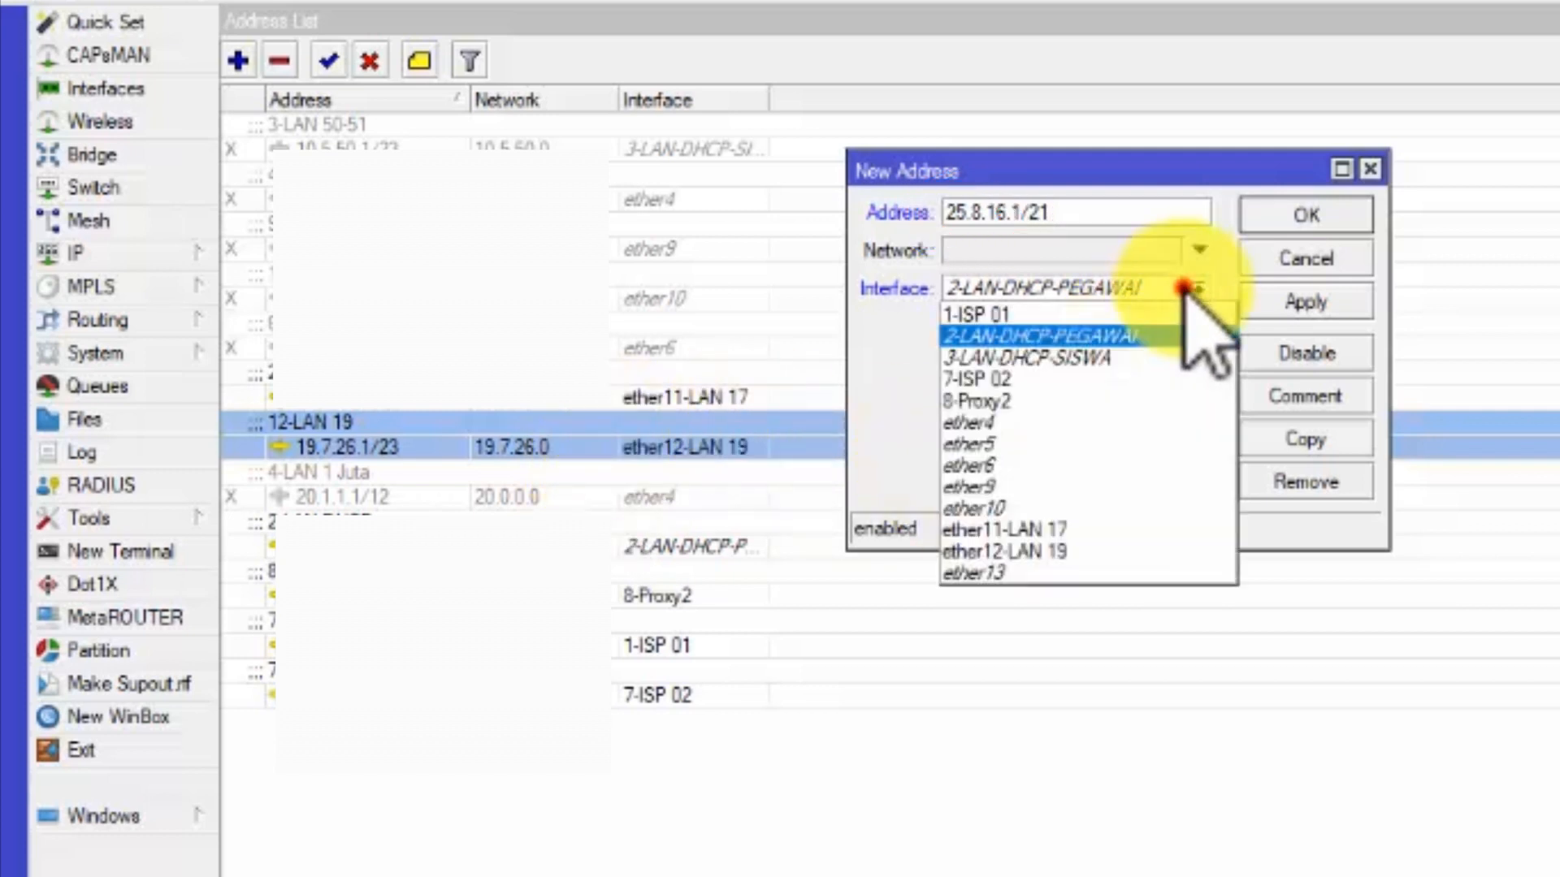
left_click(1162, 358)
left_click(1259, 299)
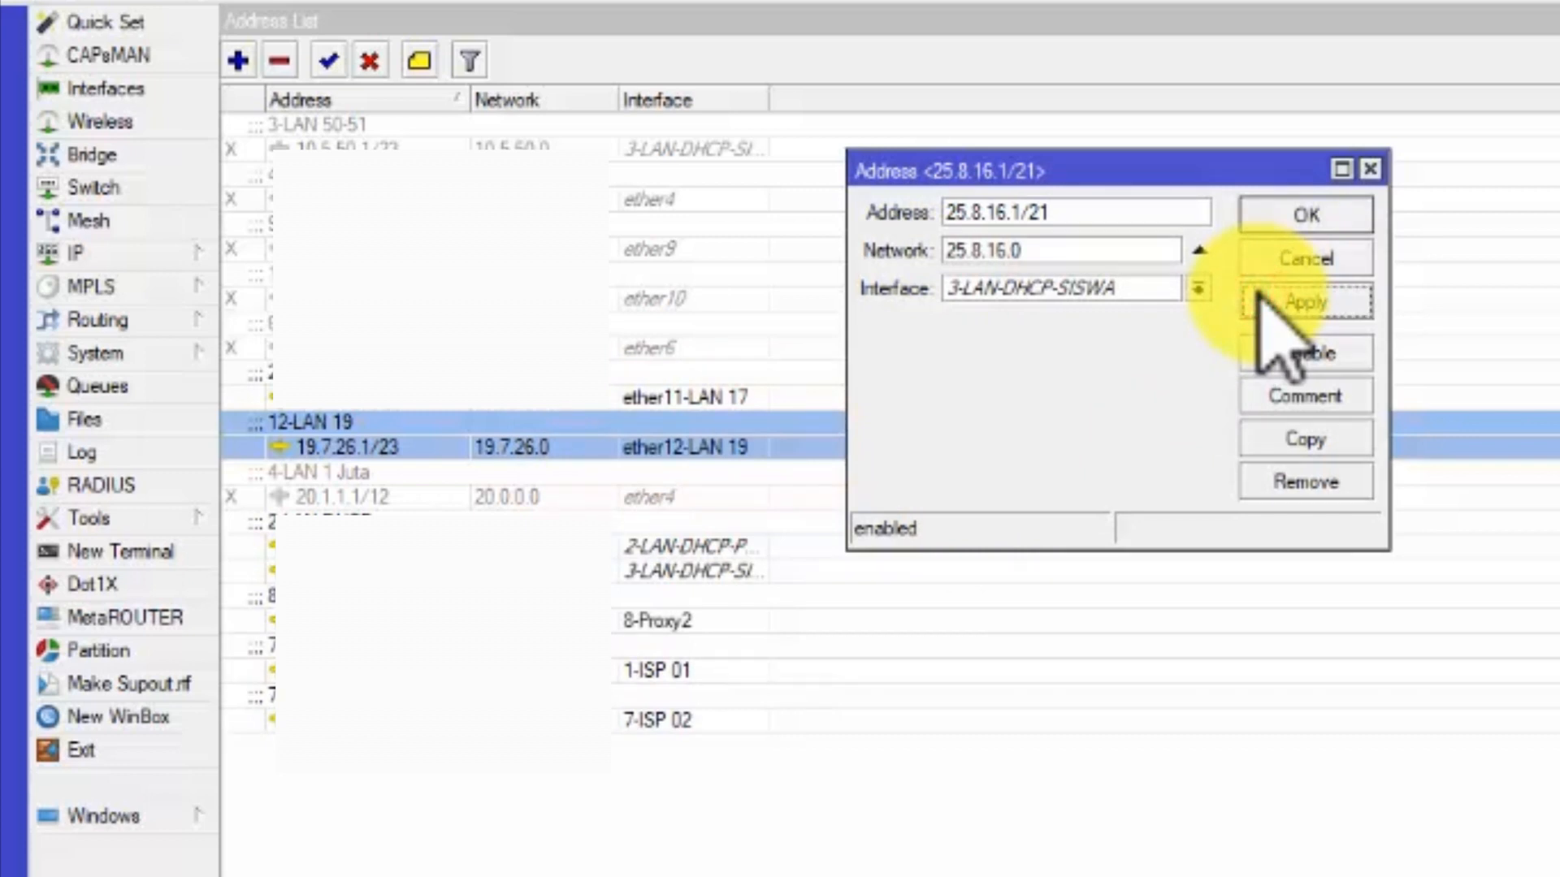
Comment the new address as 3-LAN_DHCP_SISWA, then widen the address list's Interface column
left_click(1272, 396)
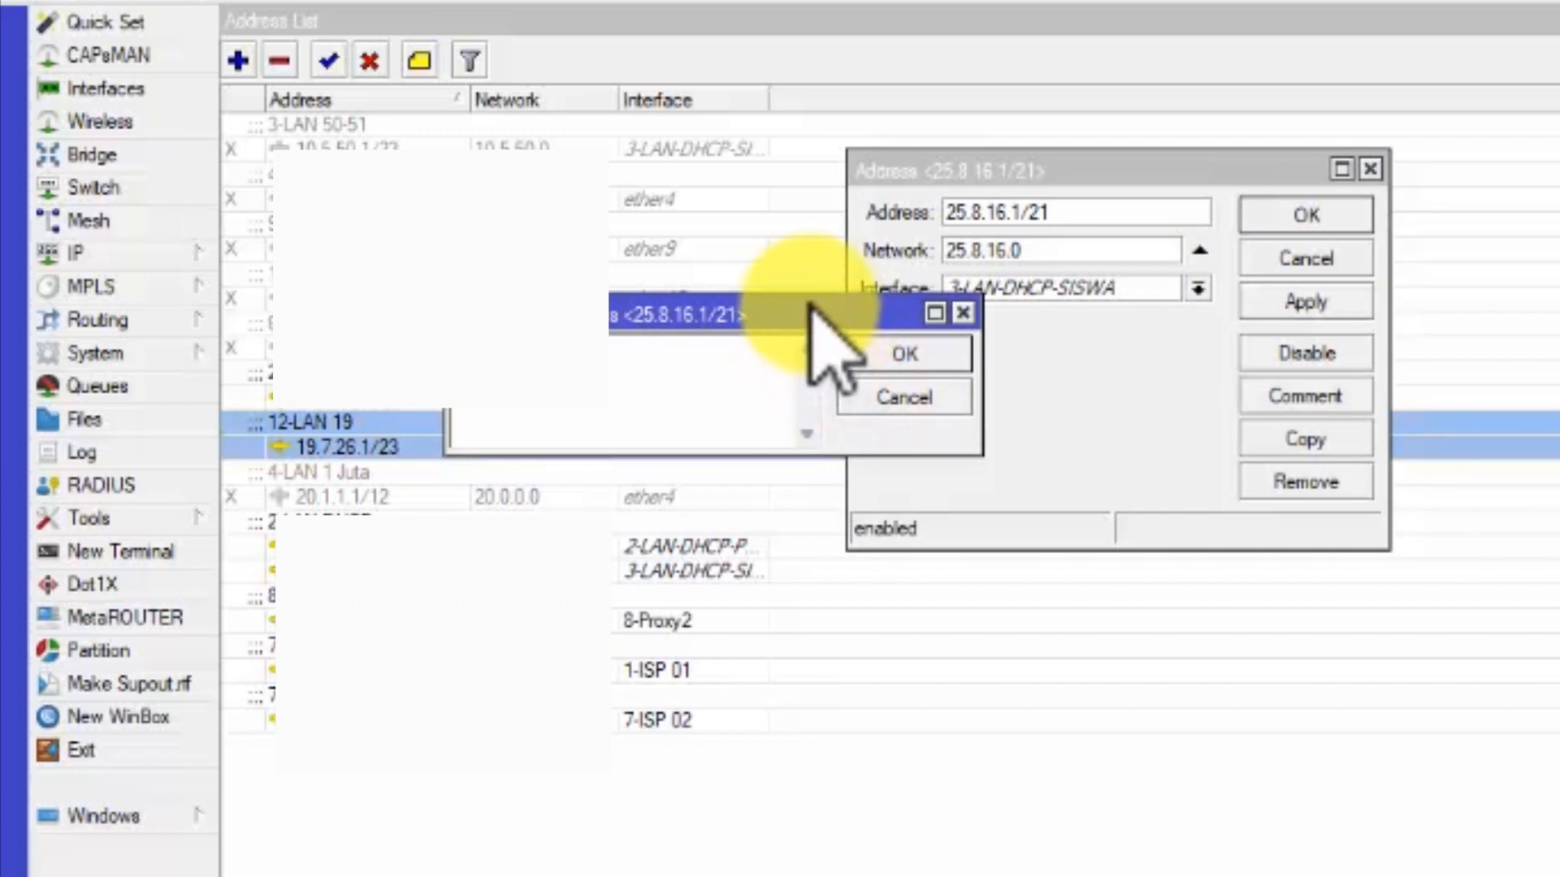
mouse_move(809, 301)
left_mouse_down()
mouse_move(891, 349)
mouse_move(1013, 533)
mouse_move(991, 629)
left_mouse_up()
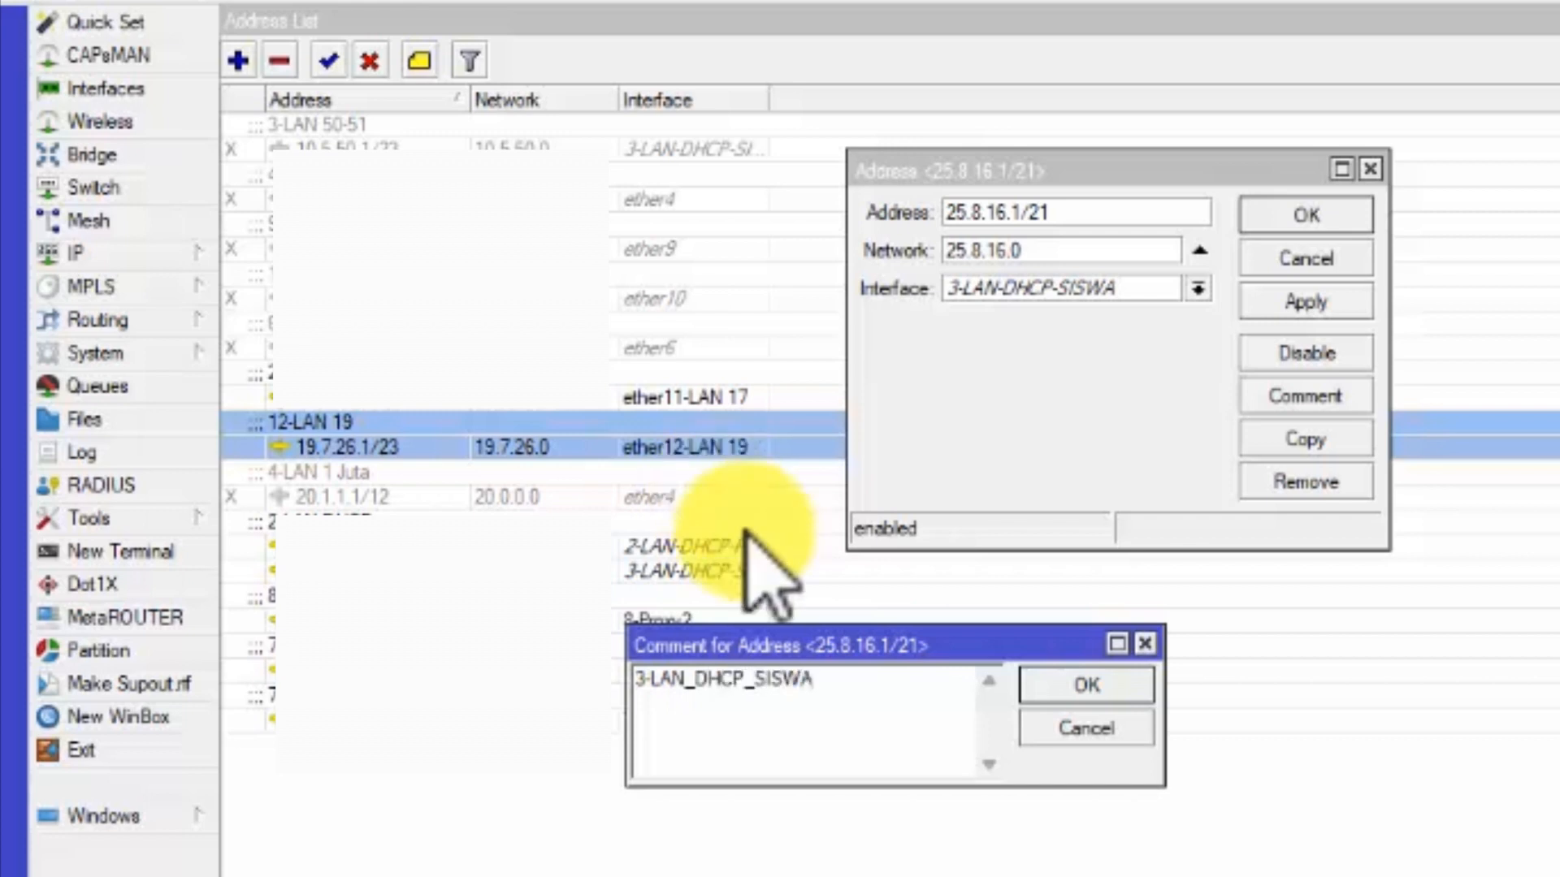
left_click(1086, 686)
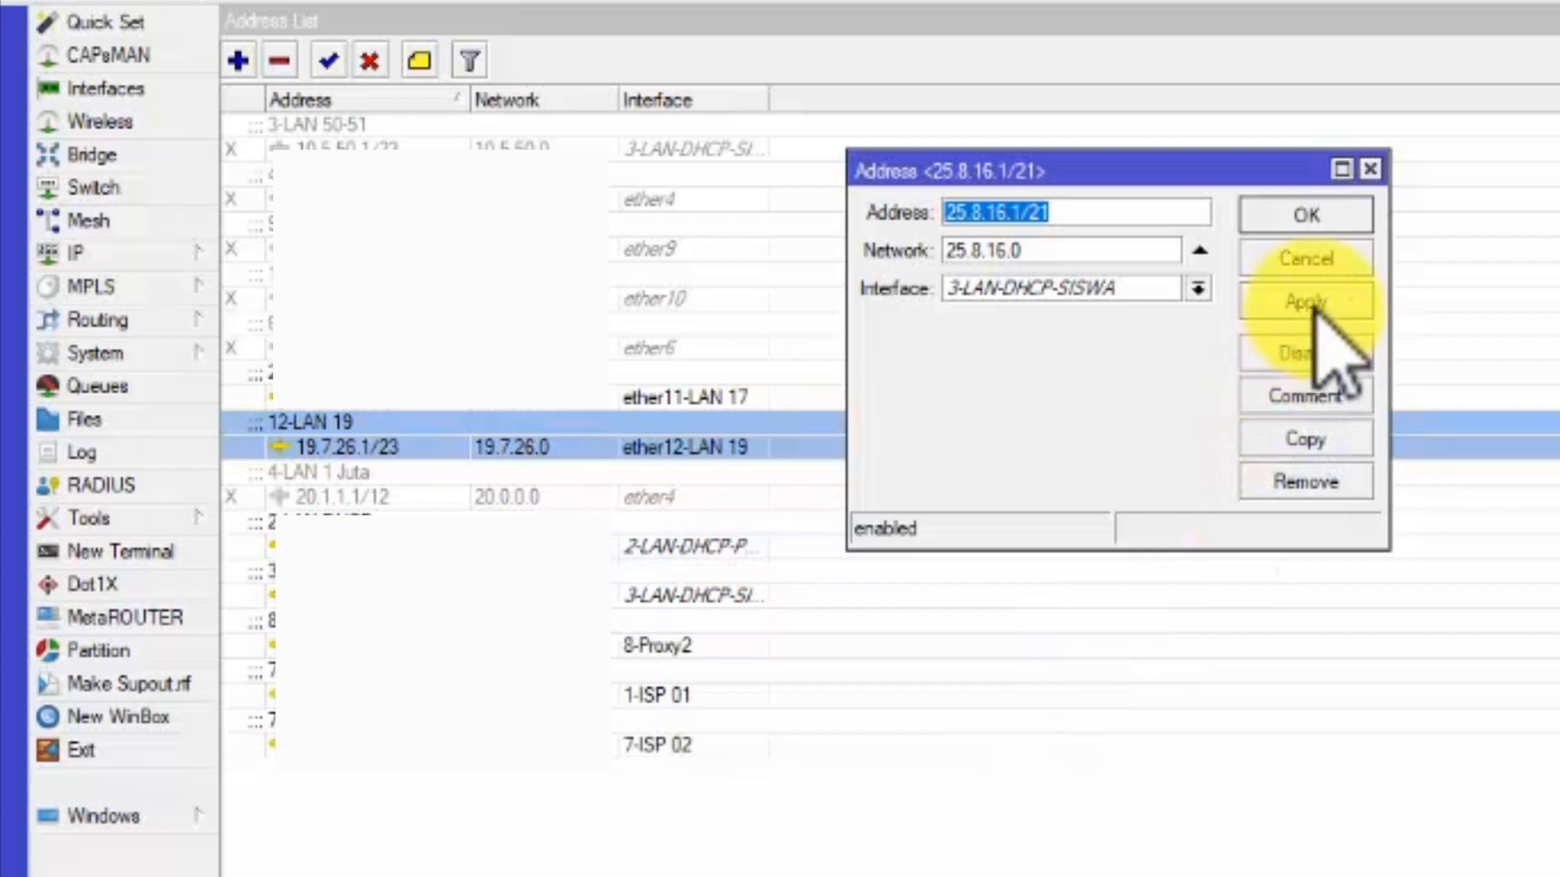
left_click(1332, 218)
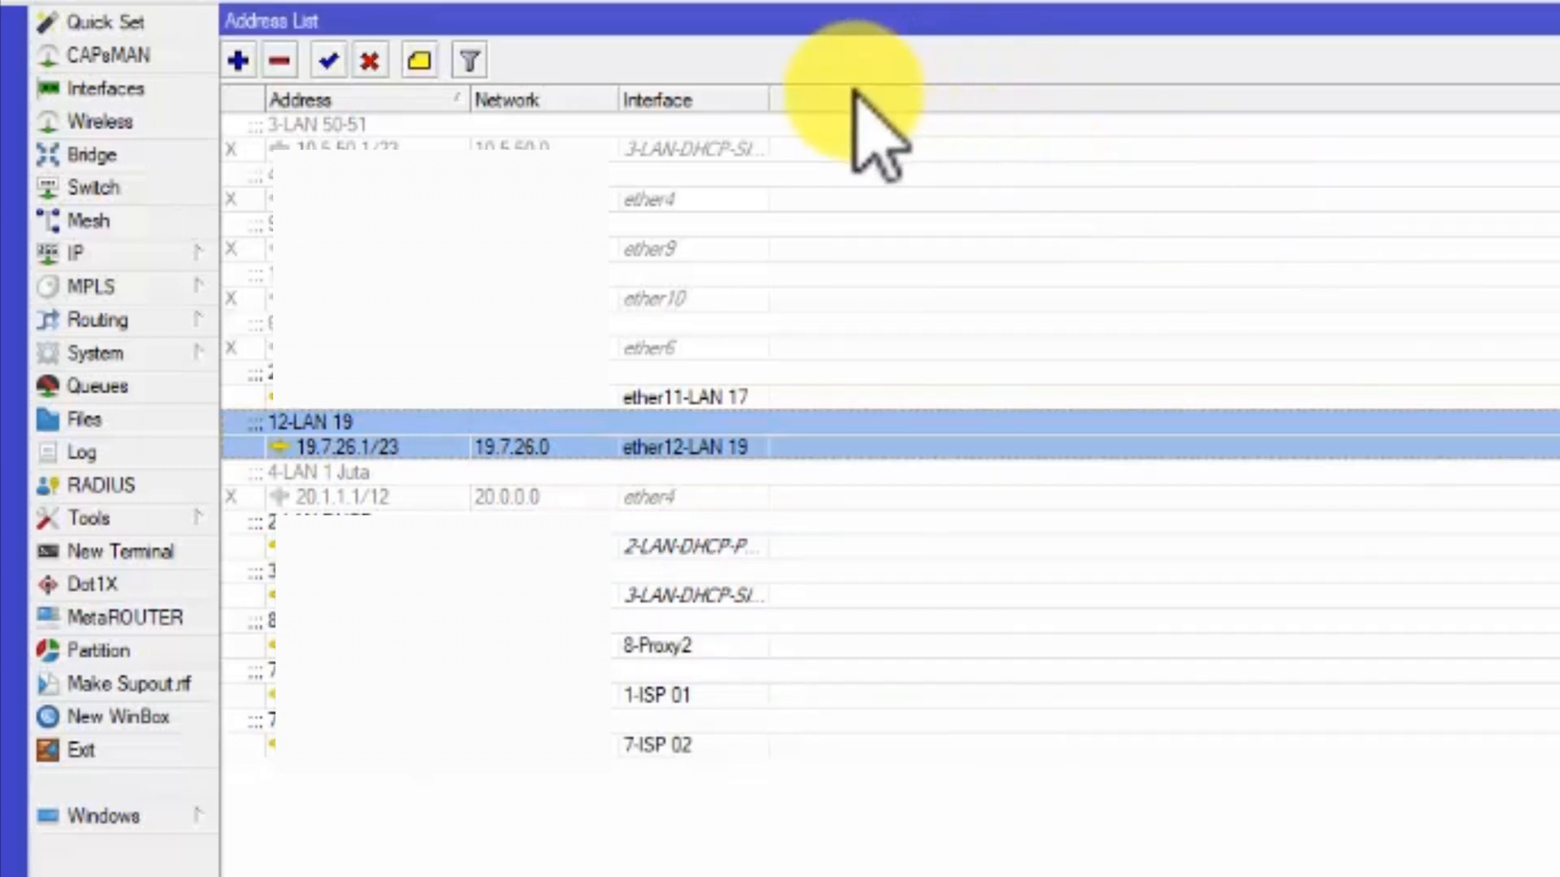
left_click_drag(771, 95, 918, 119)
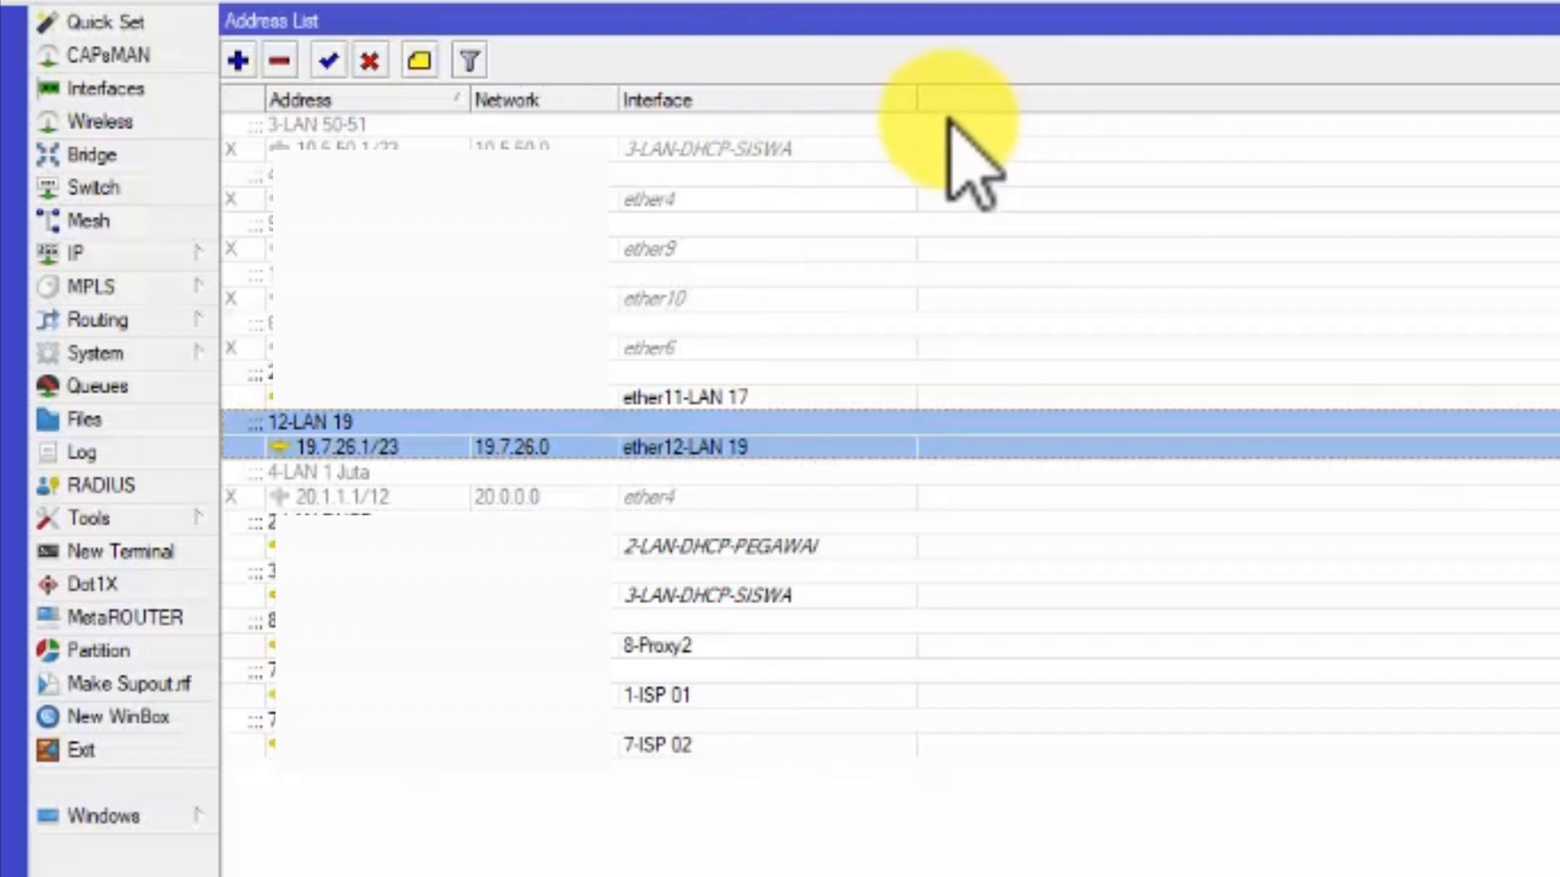
Examine the generic settings of the existing LAN-DHCP server, including its interface and address pool, without changing them
left_click(126, 261)
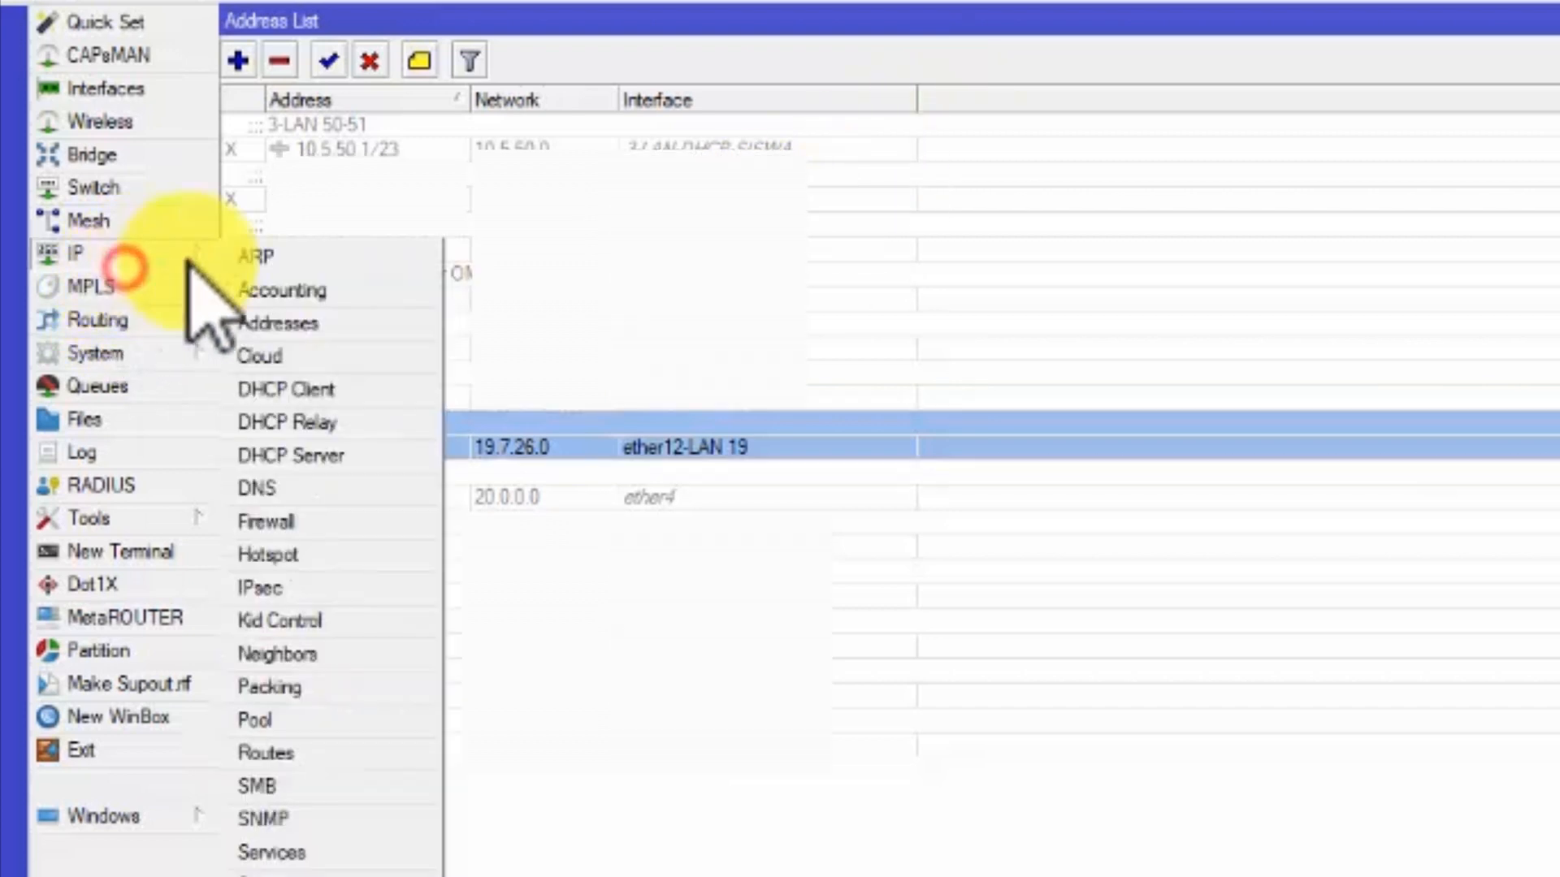
left_click(334, 455)
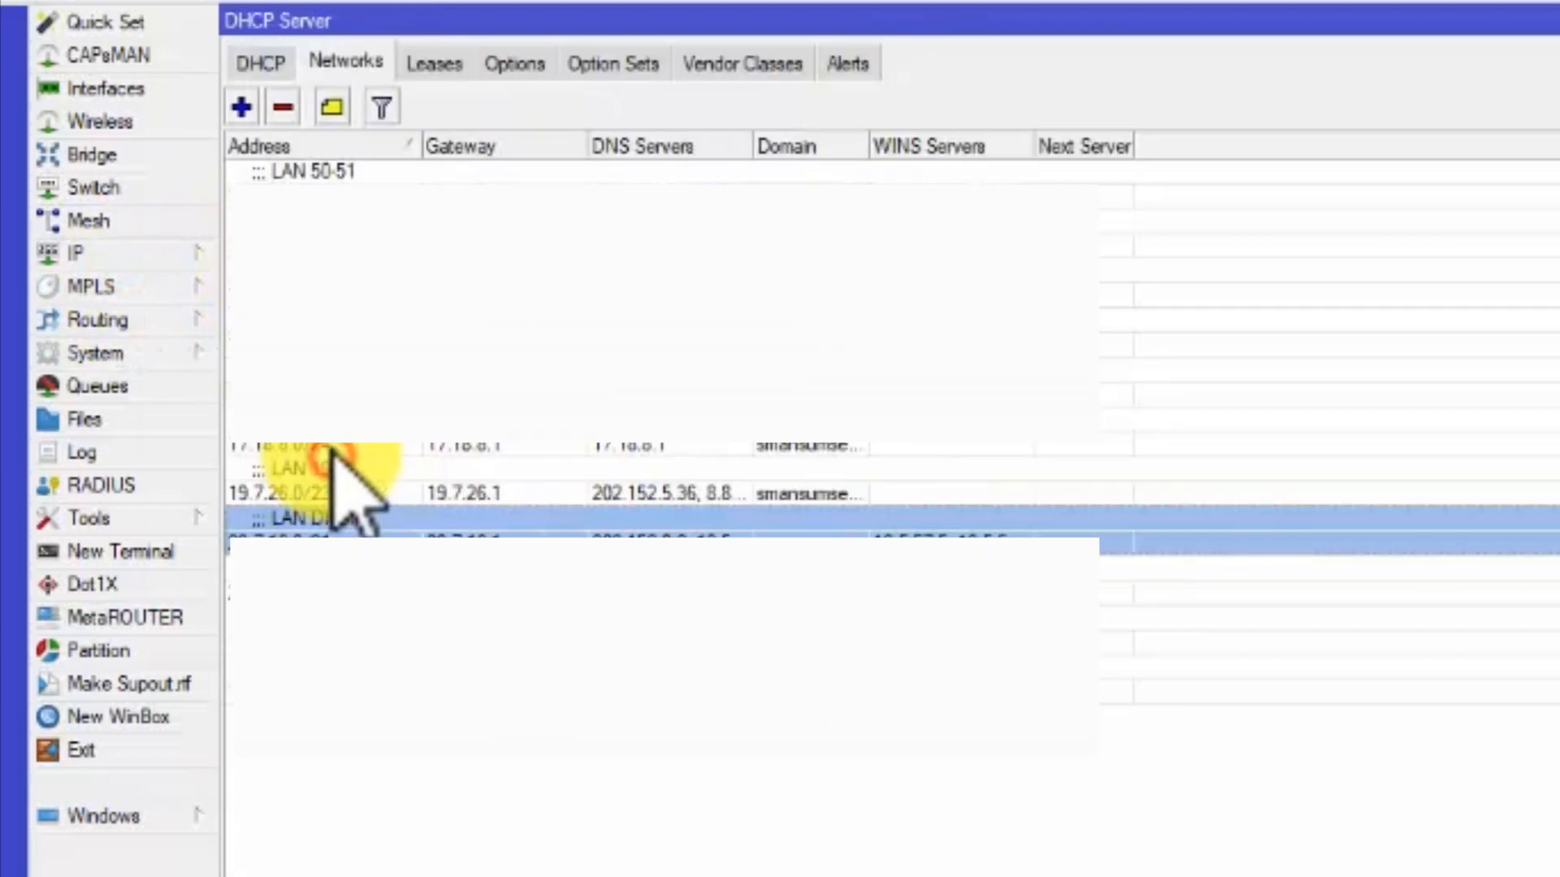
left_click(259, 64)
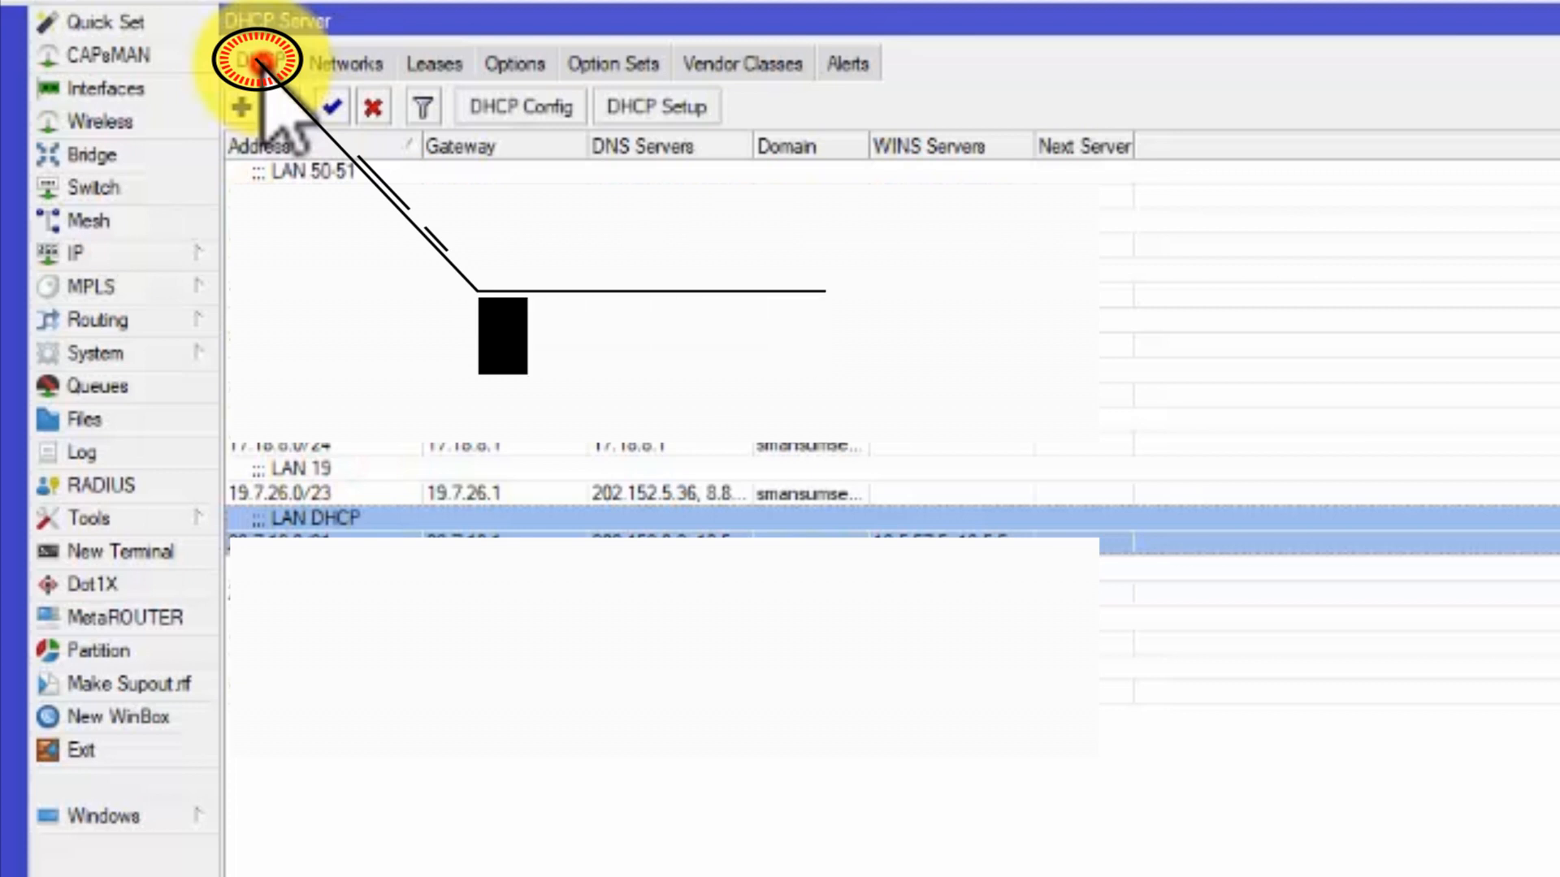
left_click(260, 61)
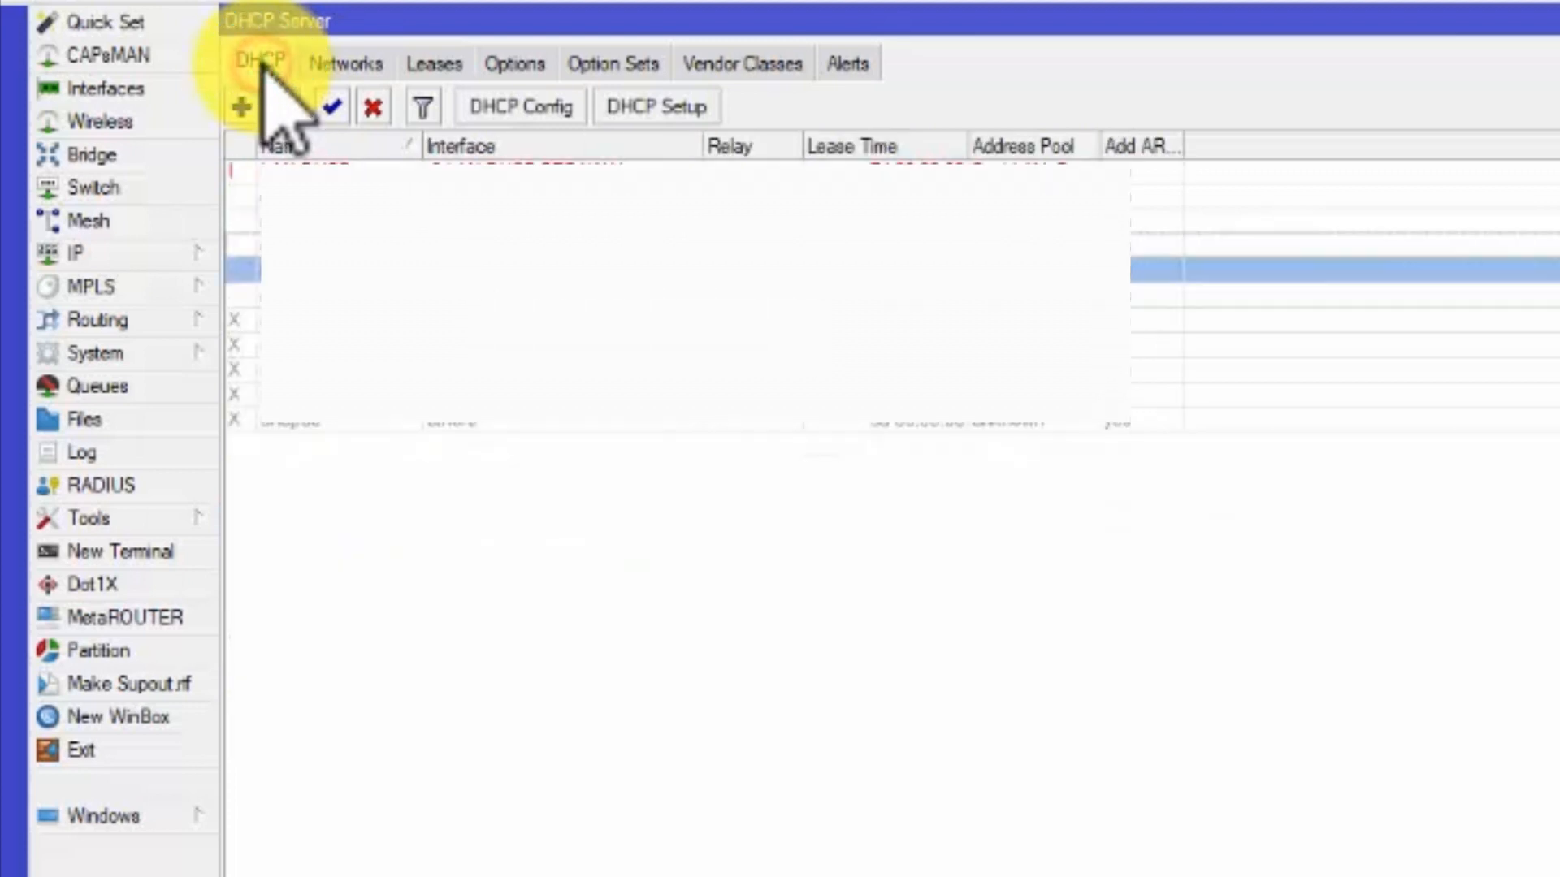
double_click(497, 167)
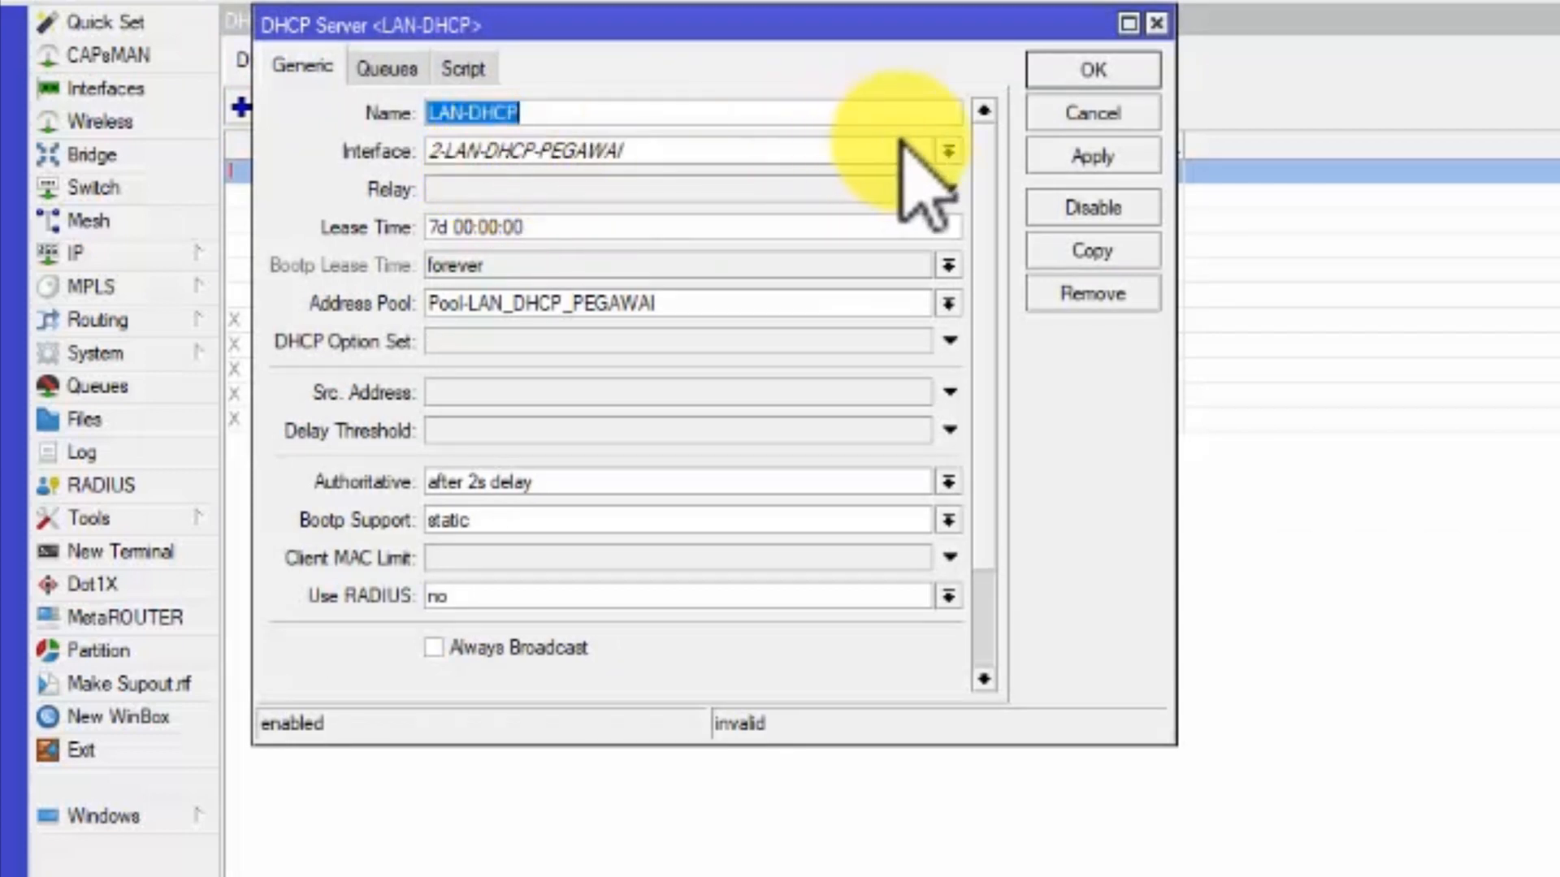
left_click(1056, 120)
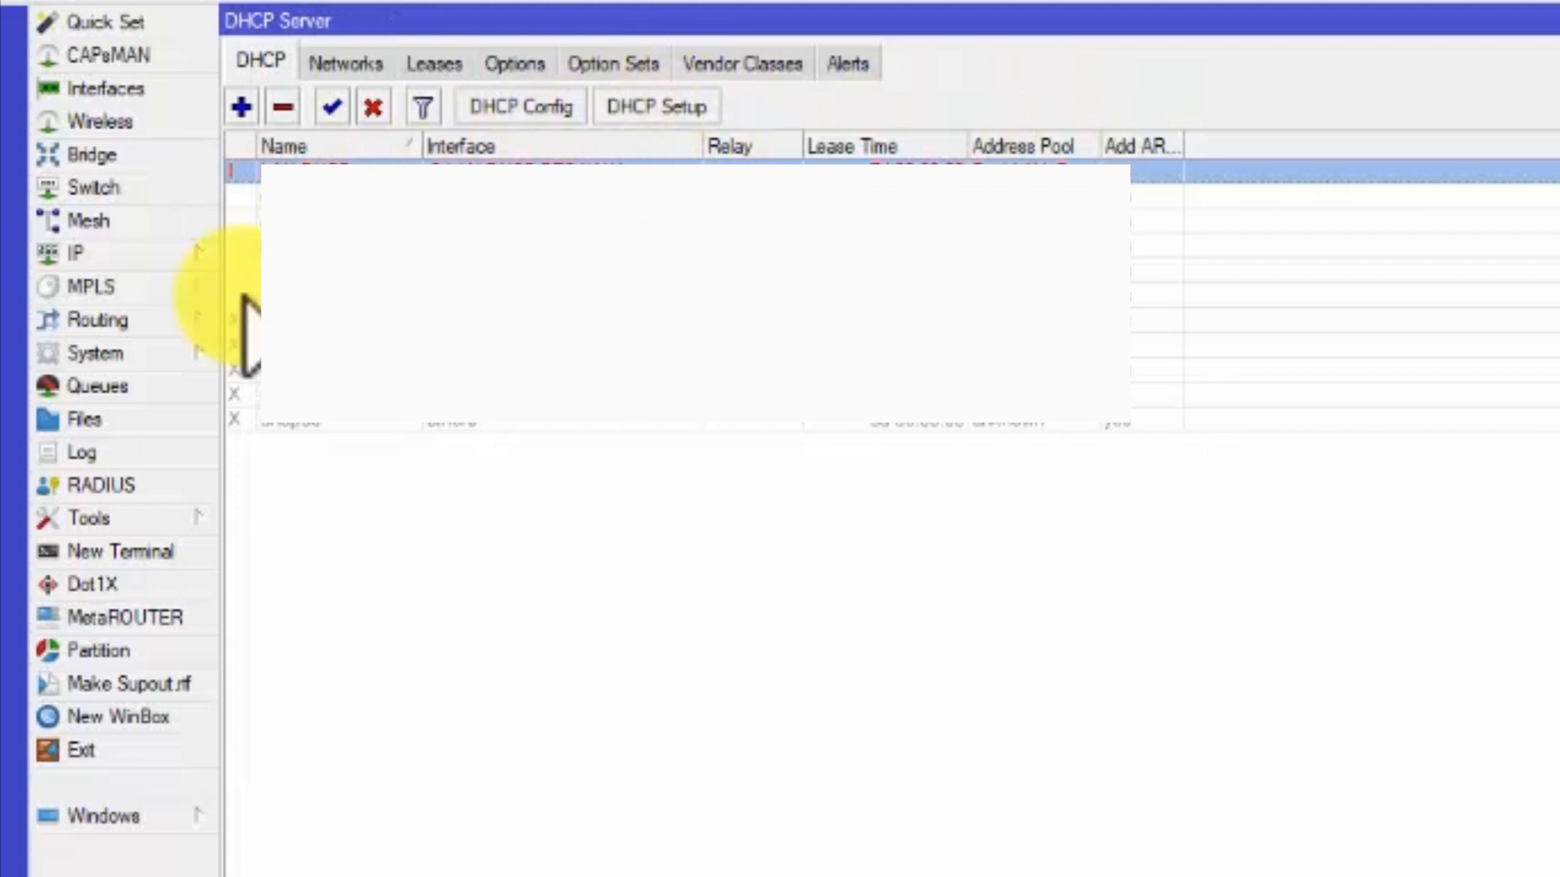
Start a new IP pool and name it Pool-LAN-DHCP-SISWA
left_click(182, 254)
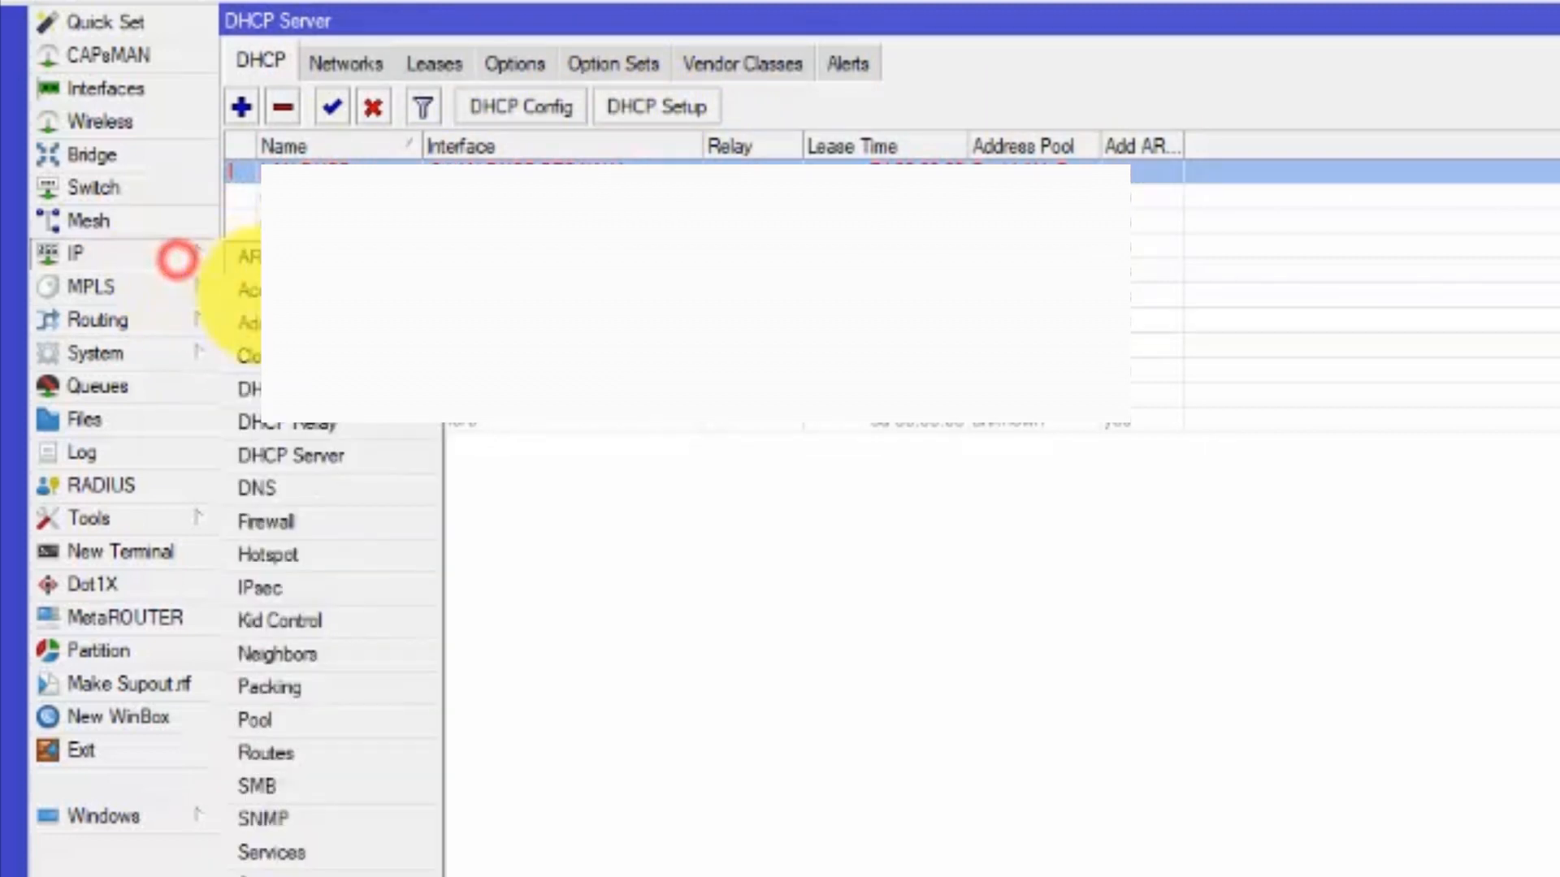
left_click(284, 719)
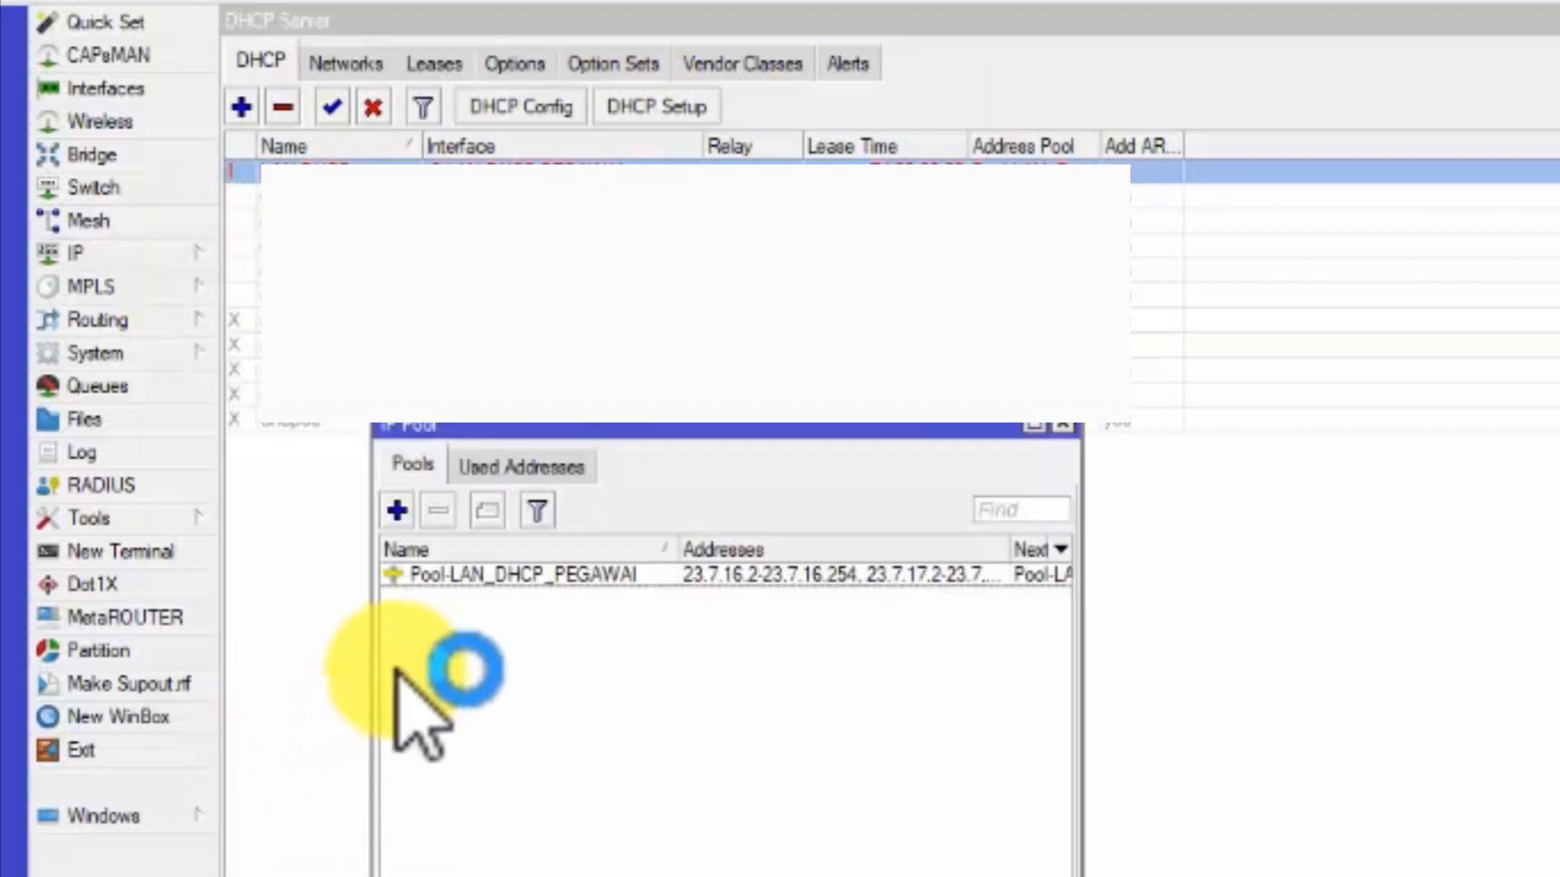
left_click(397, 510)
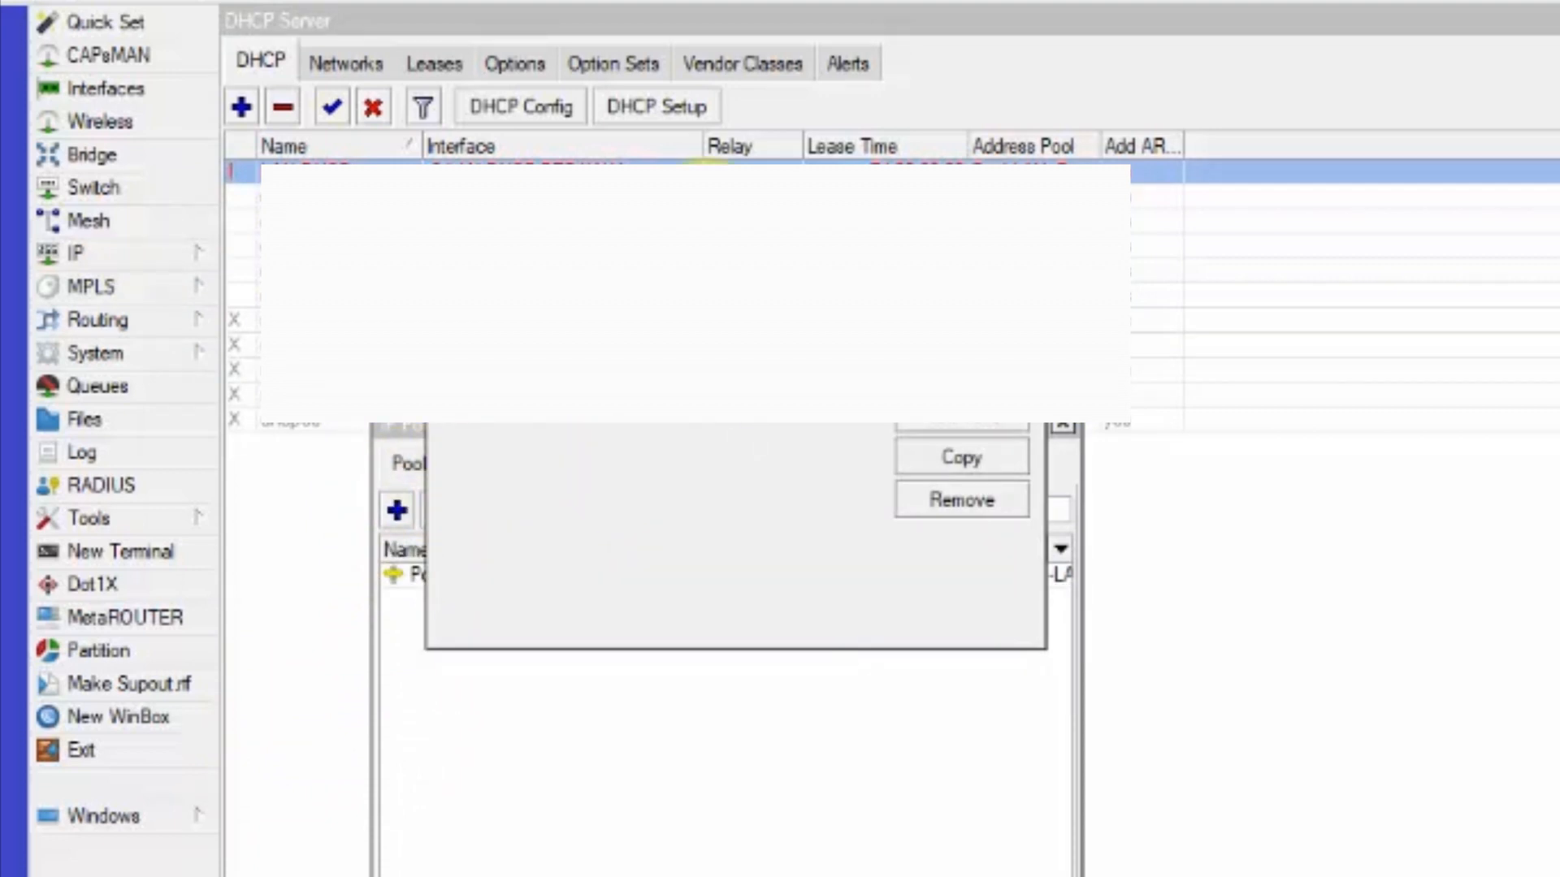
left_click_drag(707, 230, 831, 658)
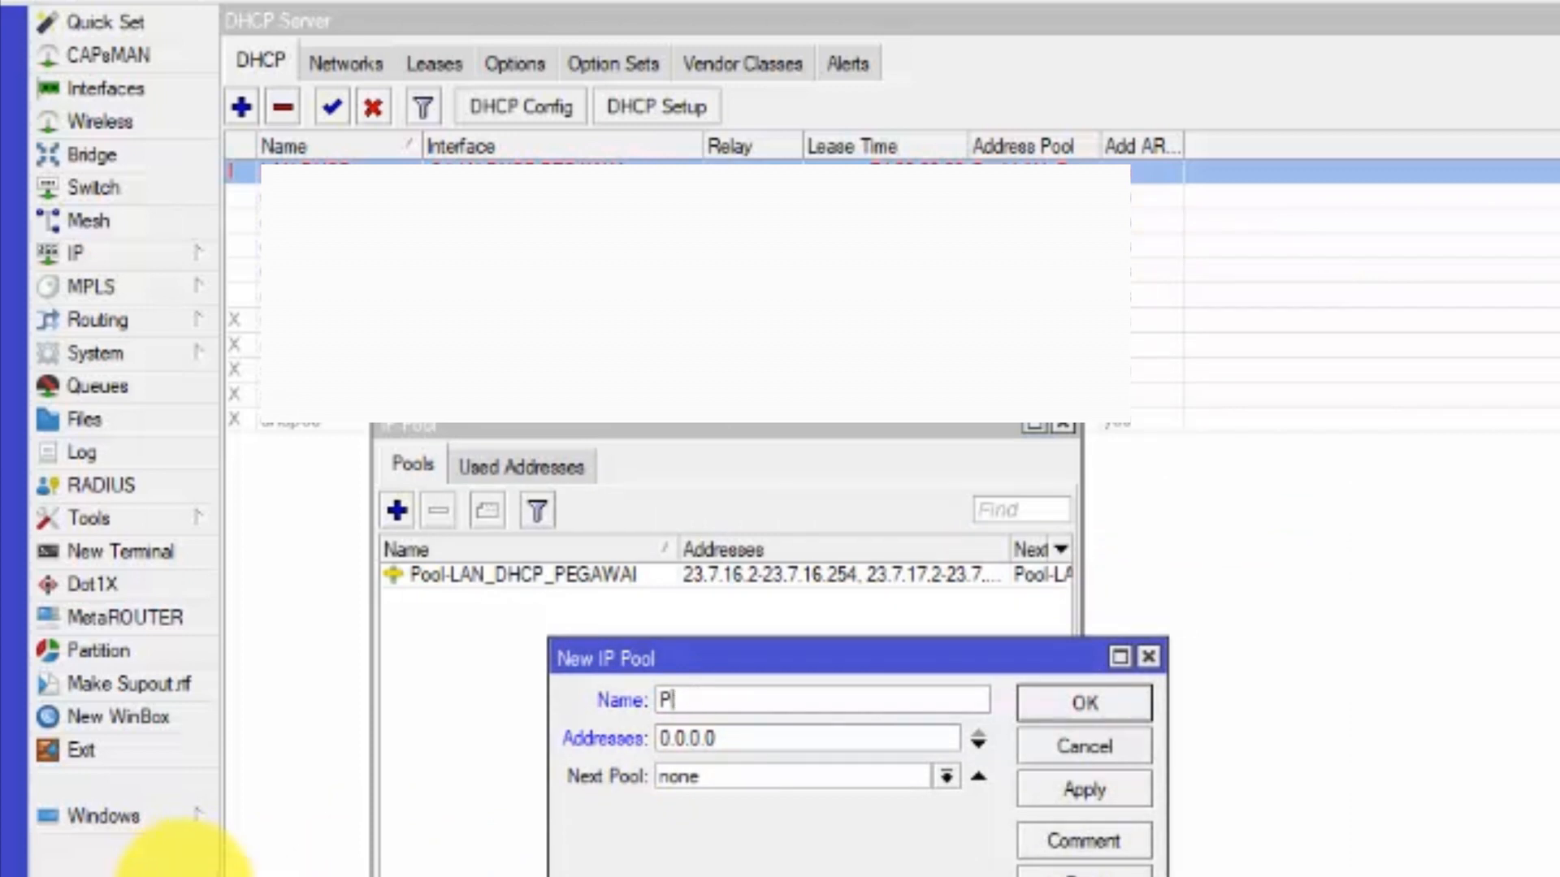
left_click(851, 699)
type("ool")
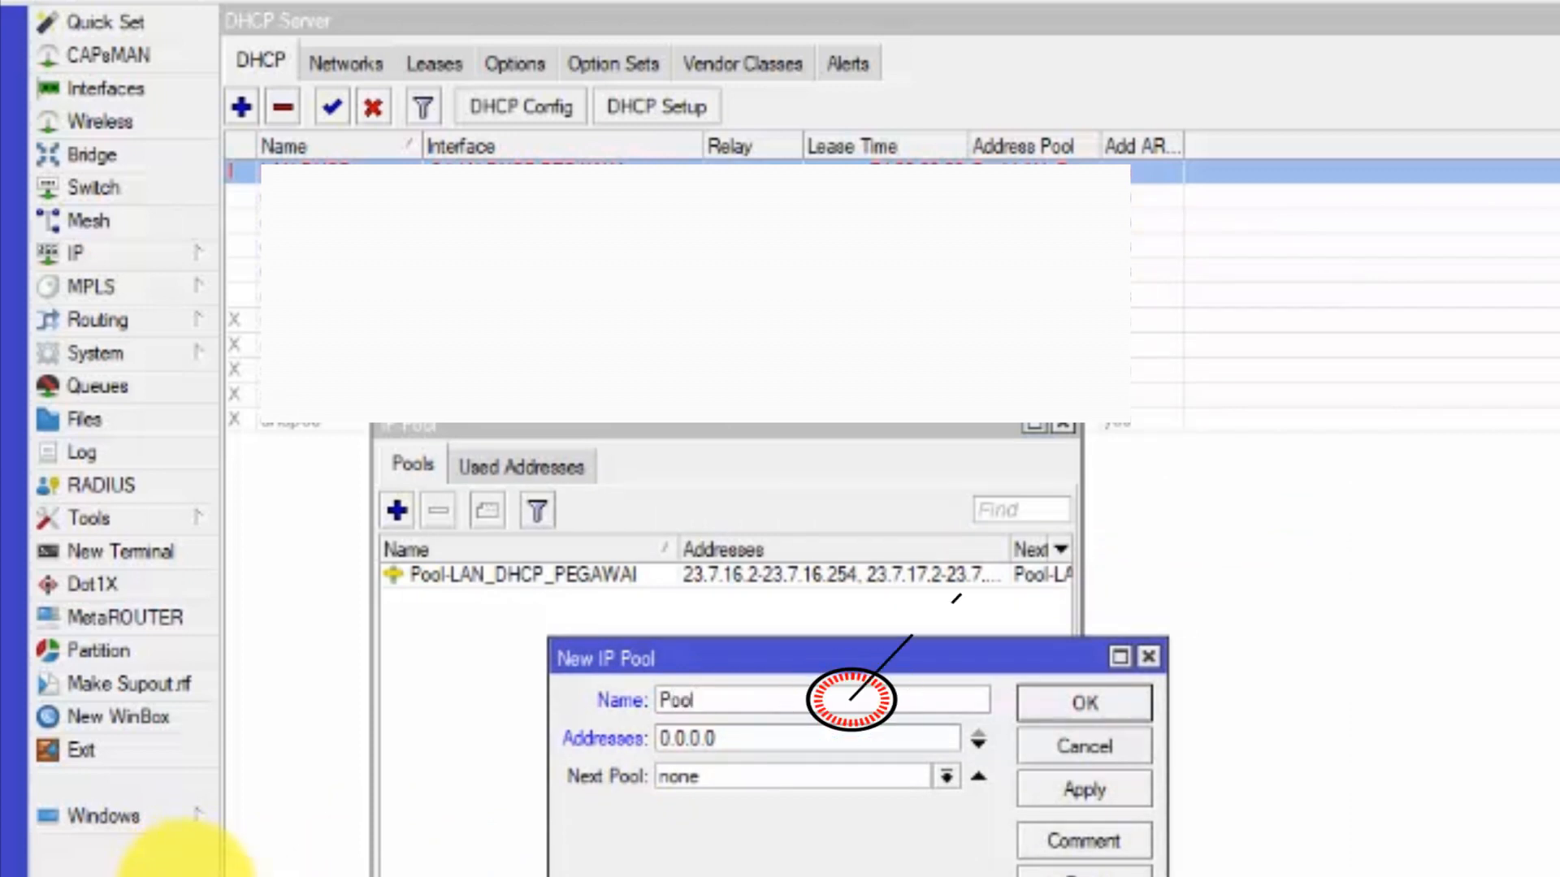
type("-LAN-DHCP-SISWA")
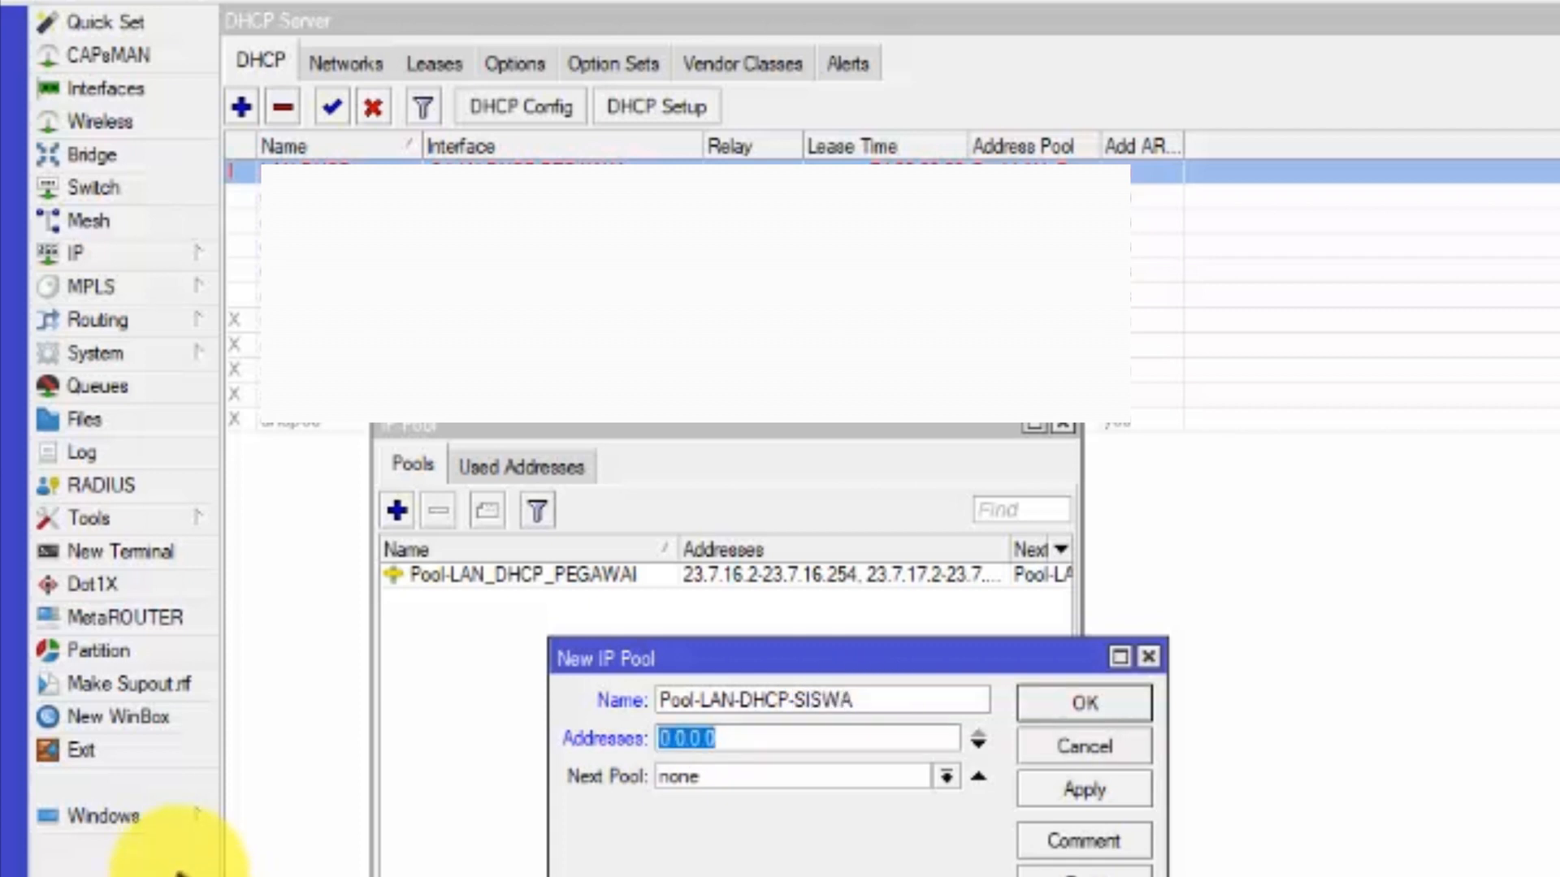
Set the pool's first address range to 25.8.16.1-25.8.16.254 and copy that range
type("25")
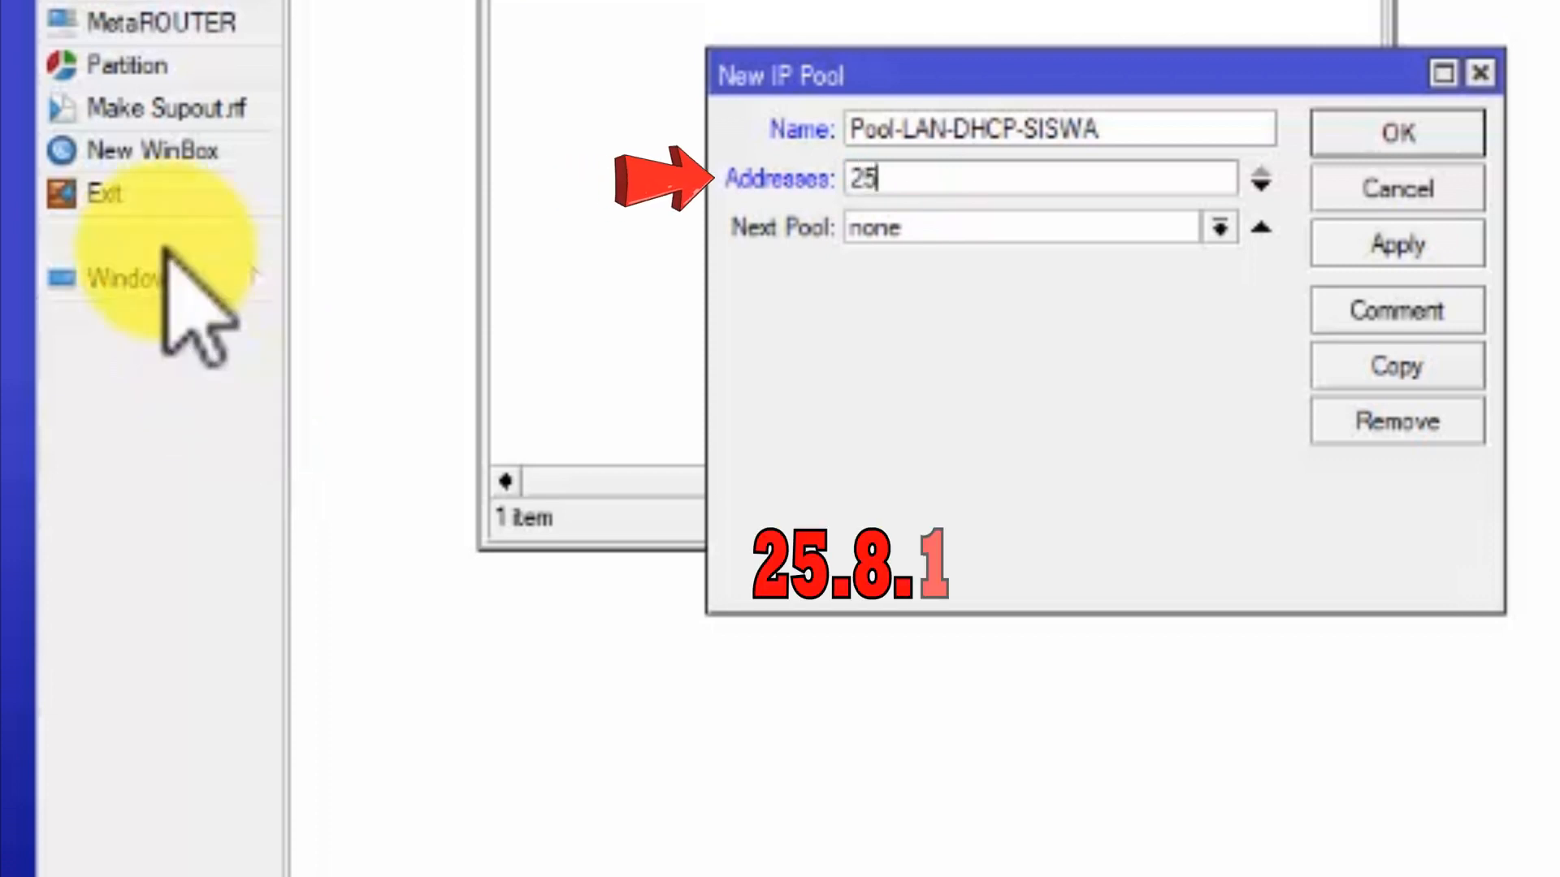
type(".8.17")
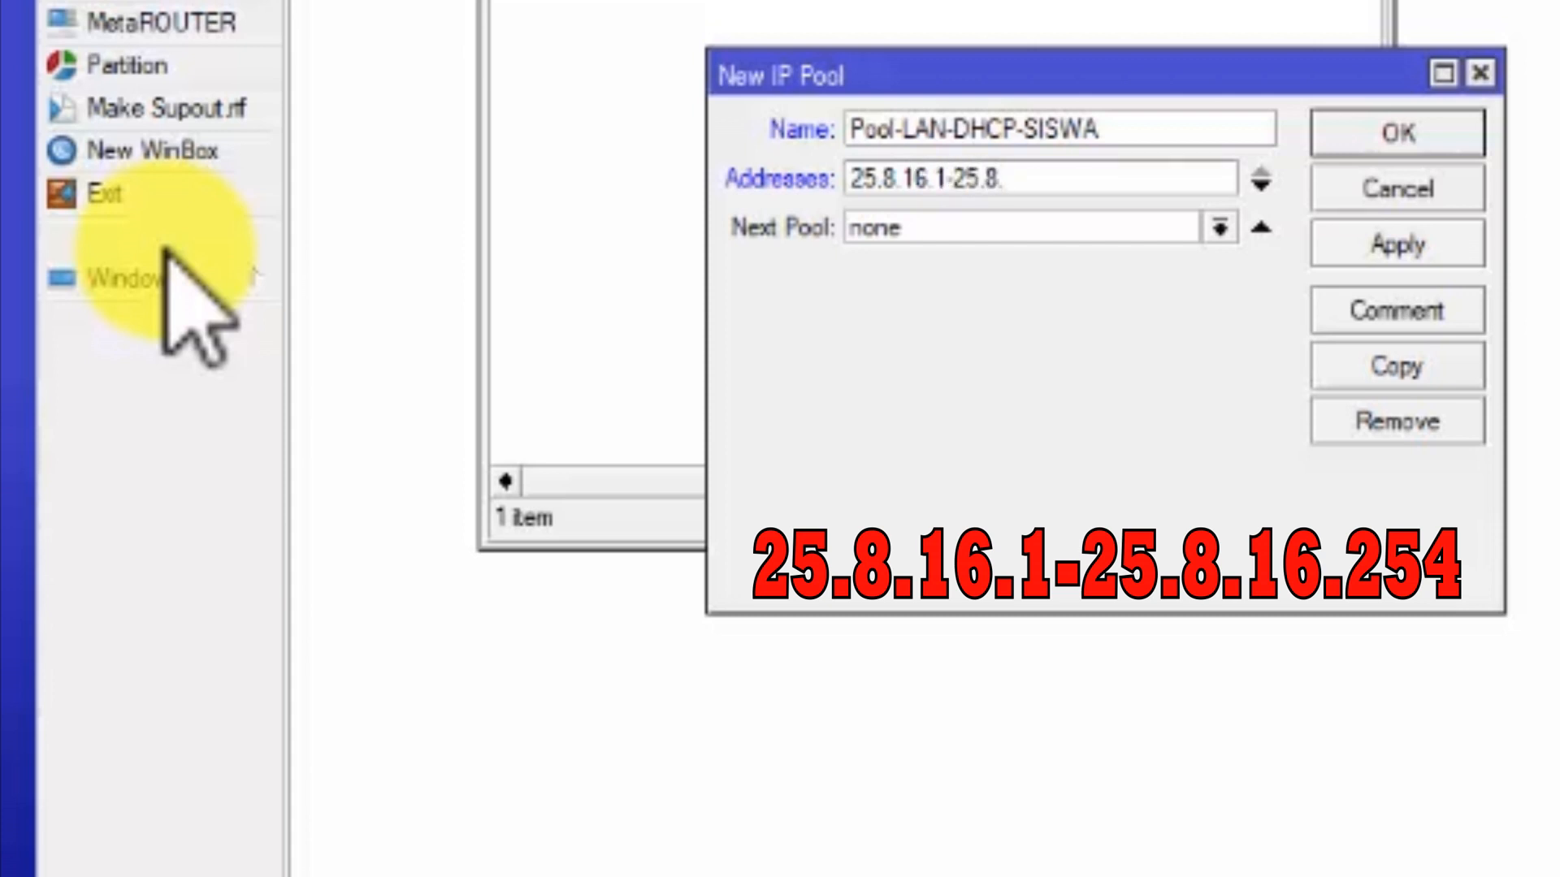
type("16.254")
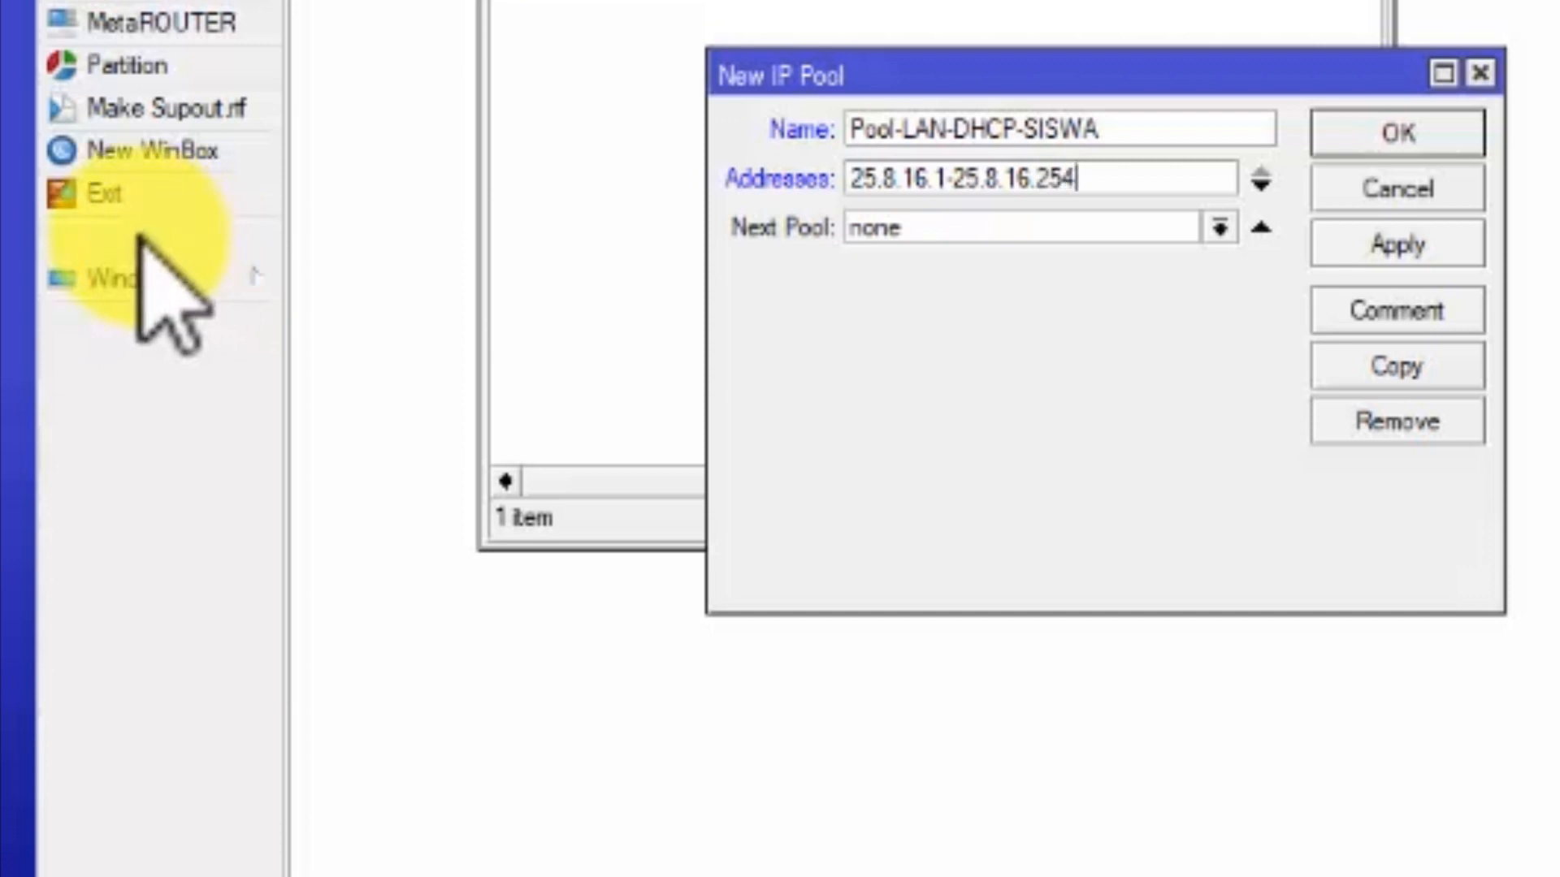
key("ctrl+a")
key("ctrl+c")
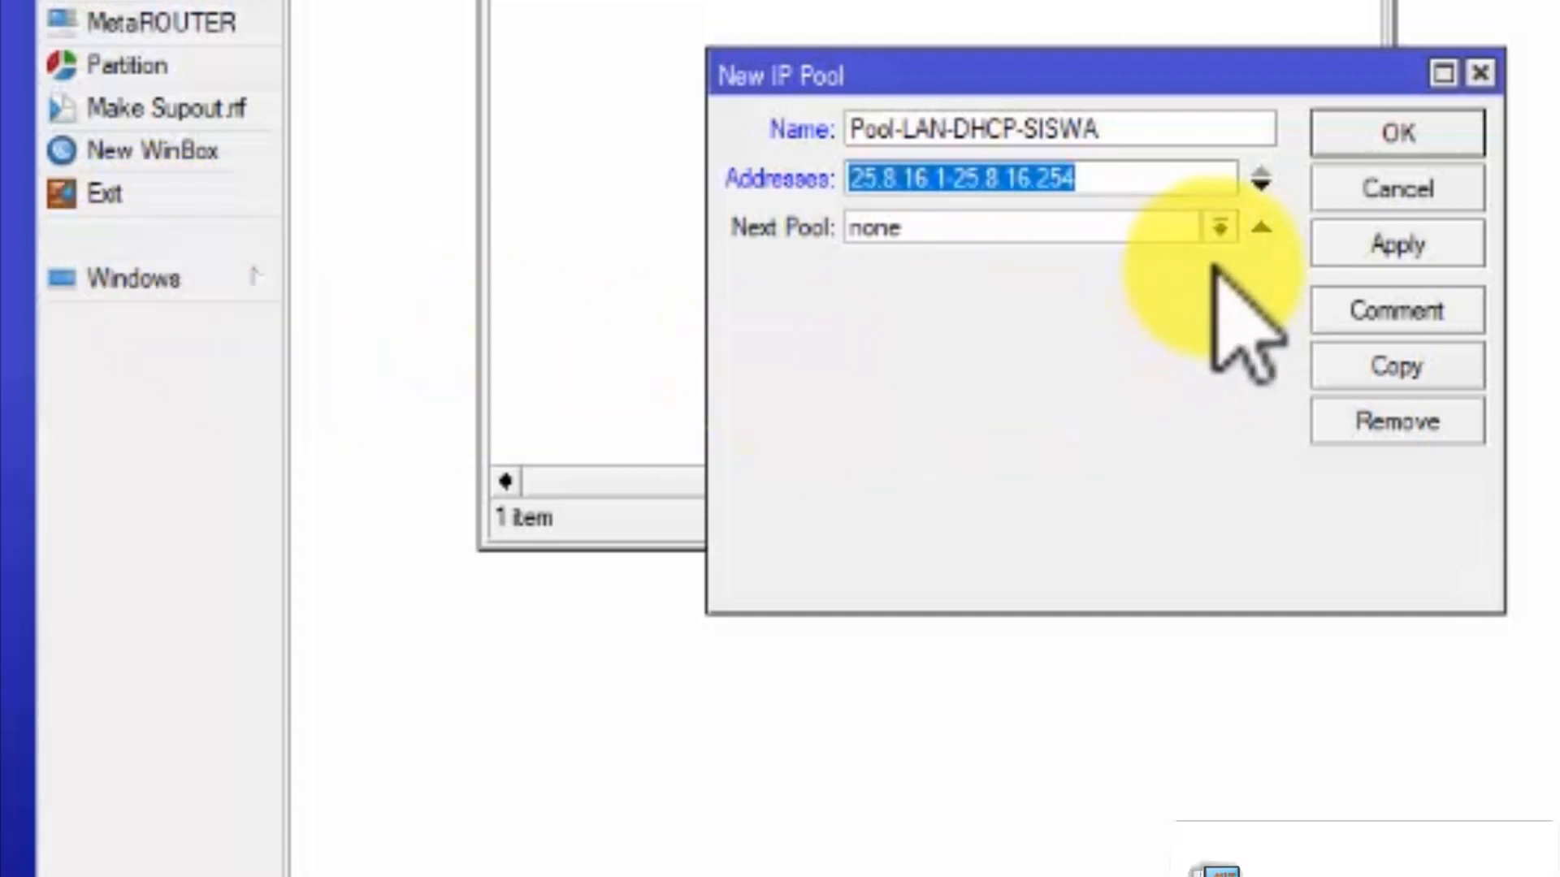
Add a second address range to the pool from the copied one and change it to 25.8.17.1-25.8.17.254
left_click(1262, 182)
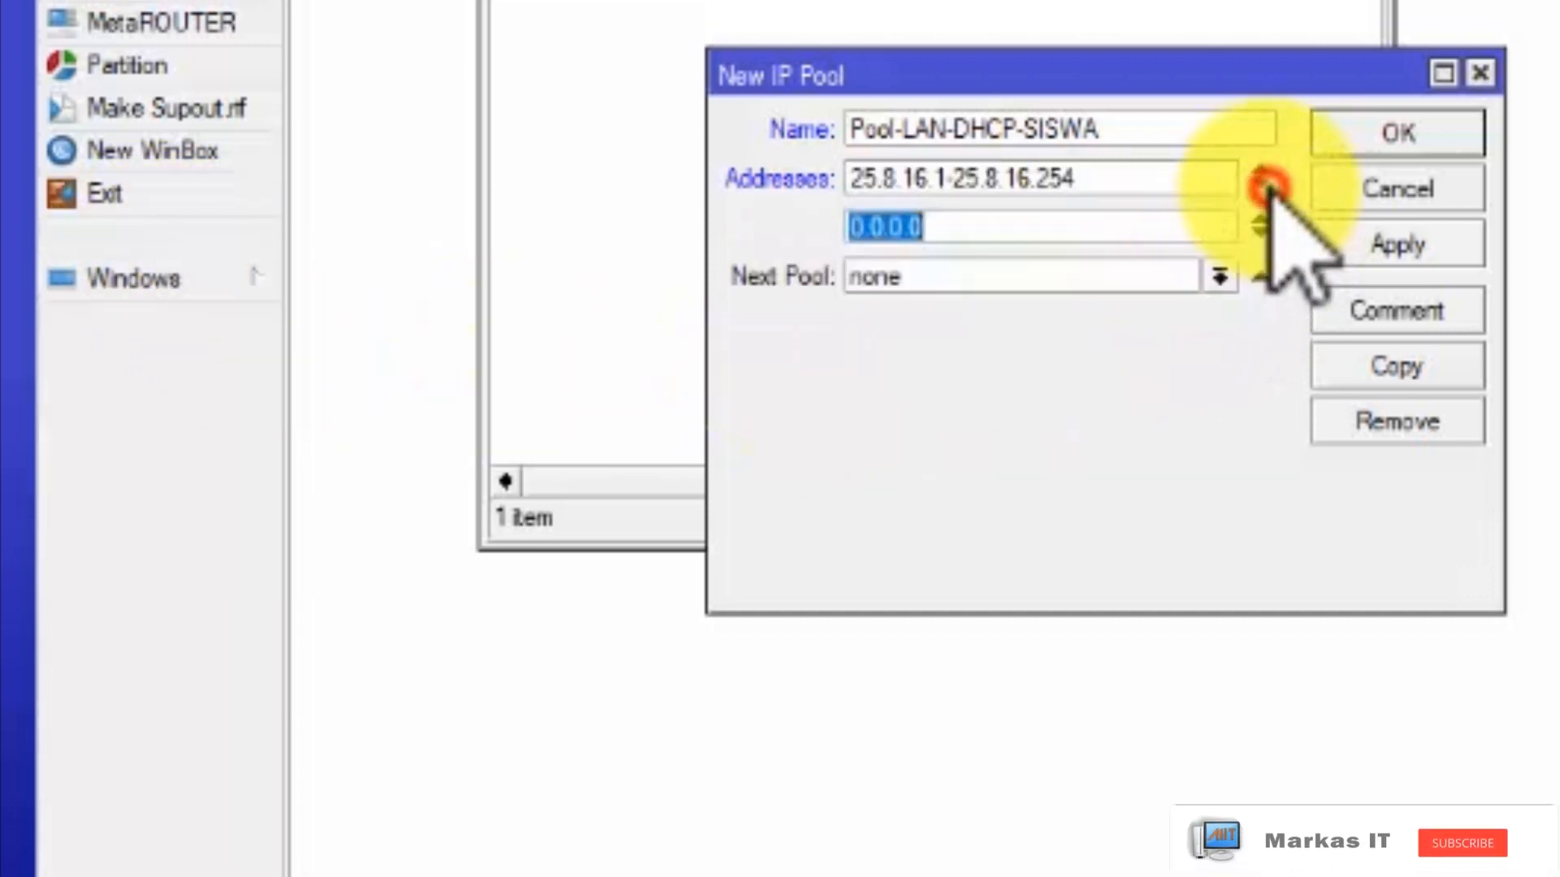
left_click(1220, 278)
left_click(1219, 278)
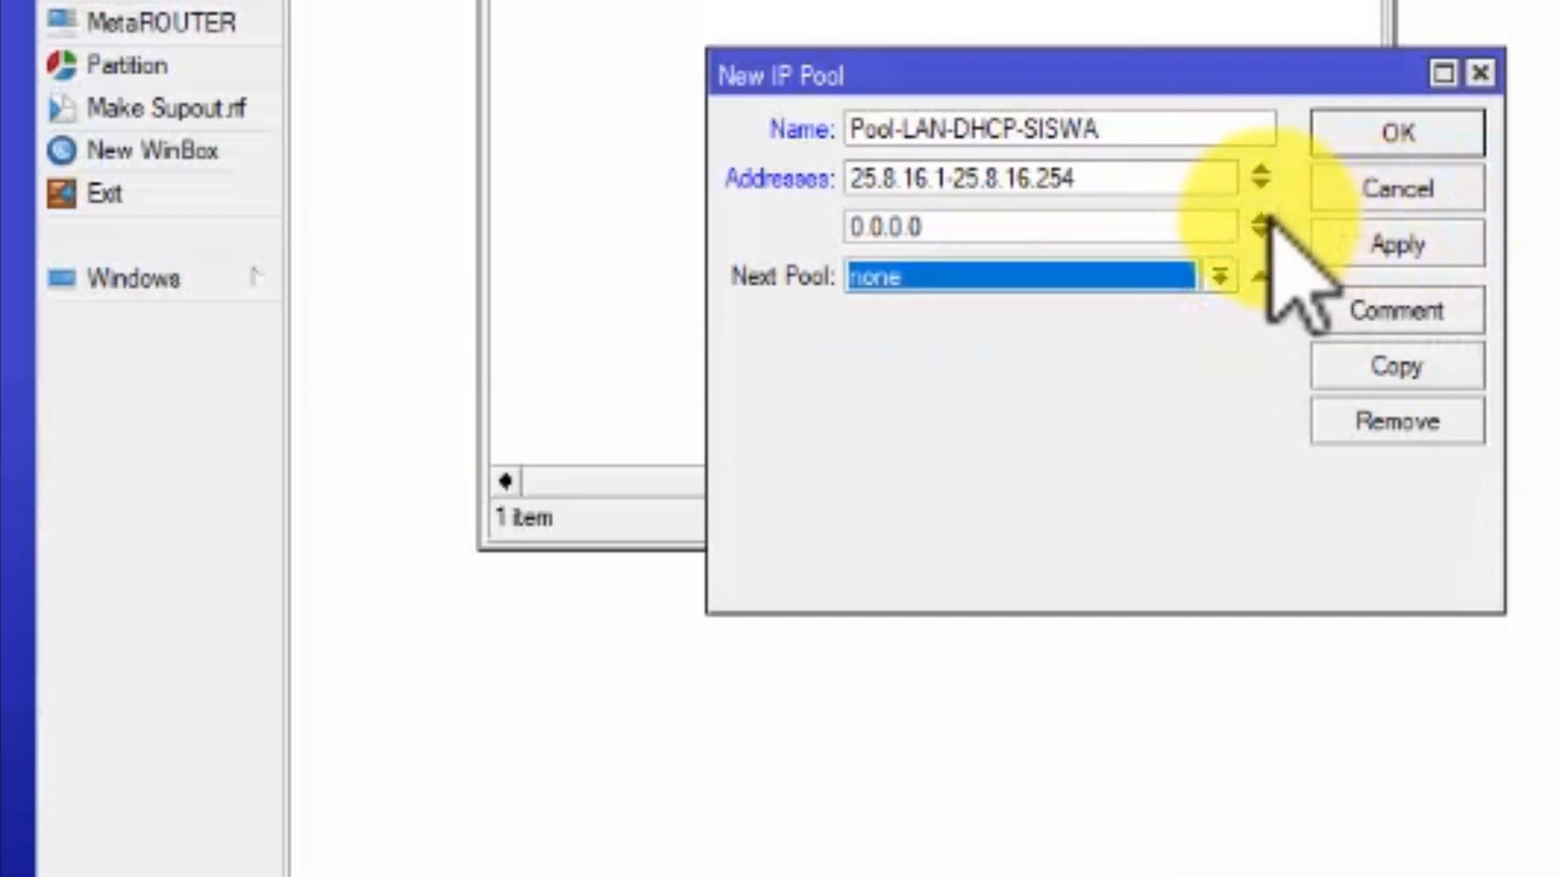
left_click_drag(1184, 230, 717, 230)
key("ctrl+v")
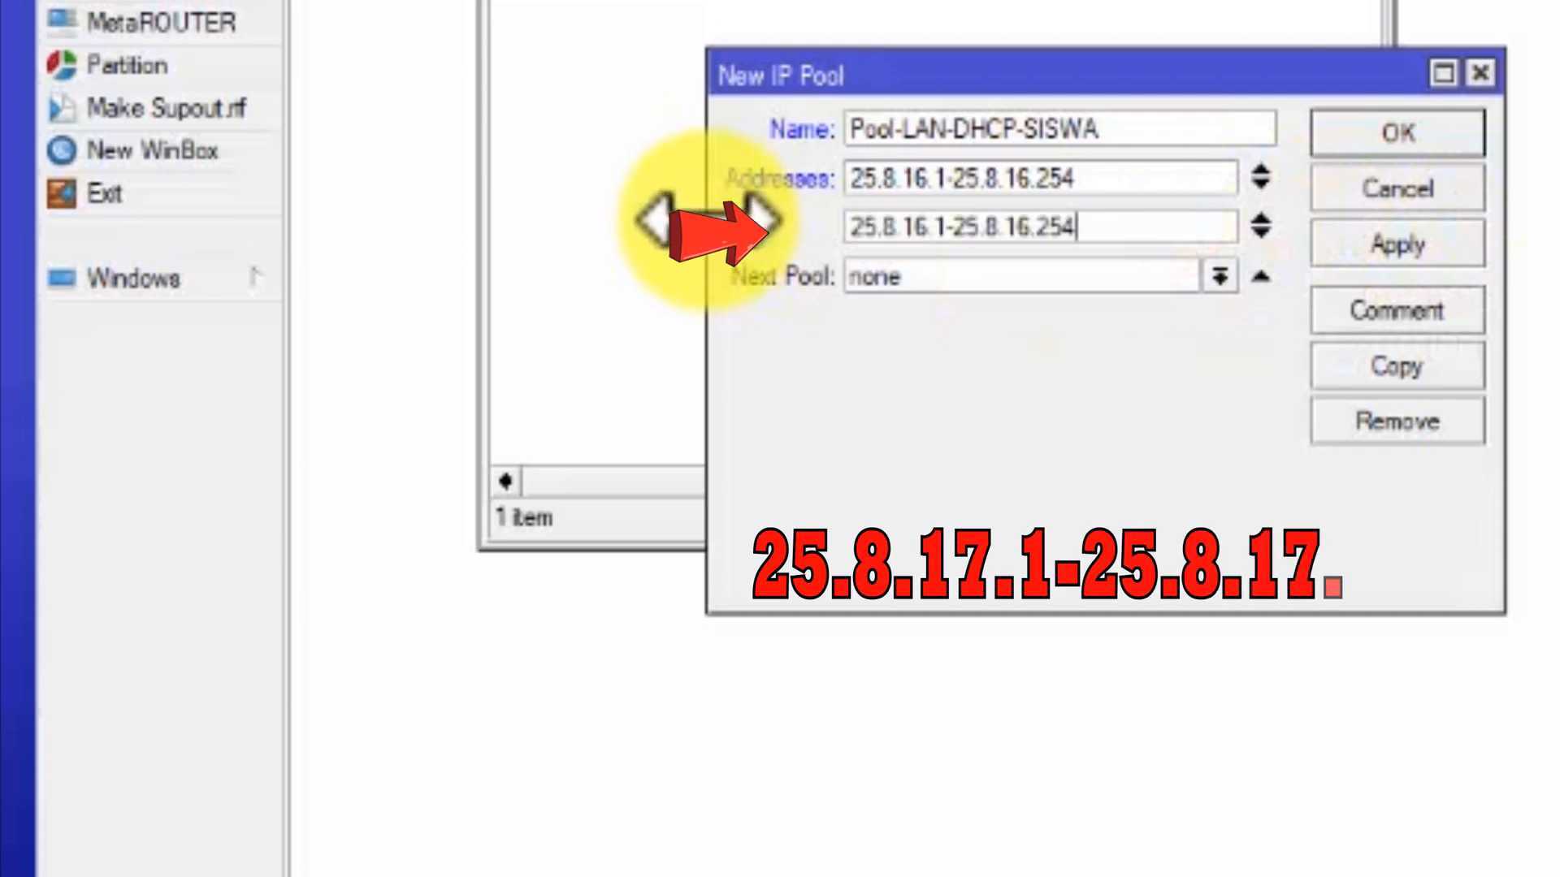
left_click(926, 227)
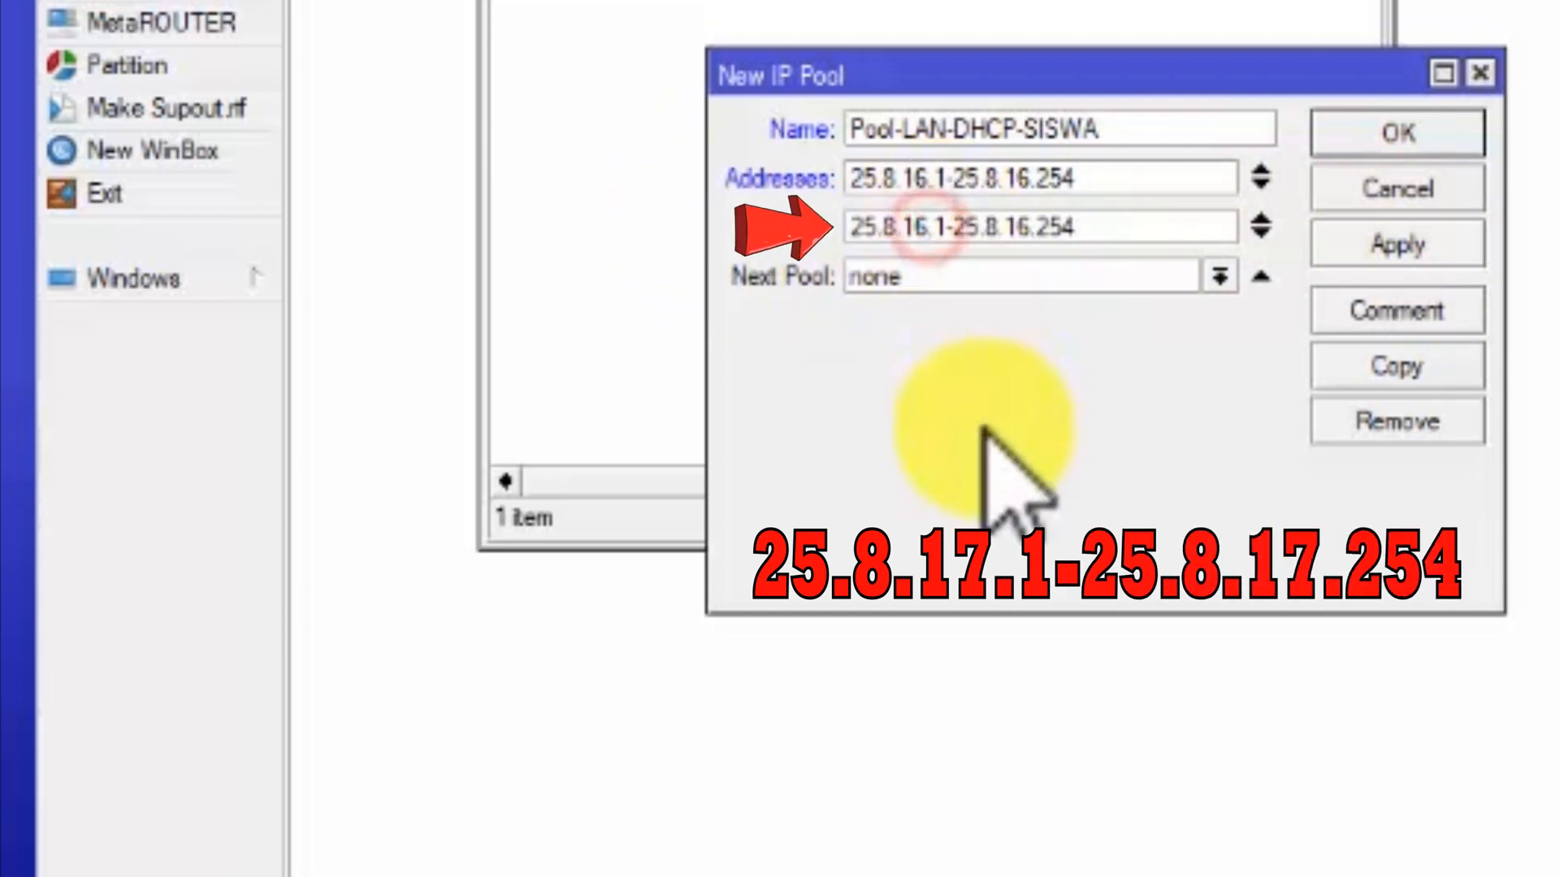
key("BackSpace")
type("7")
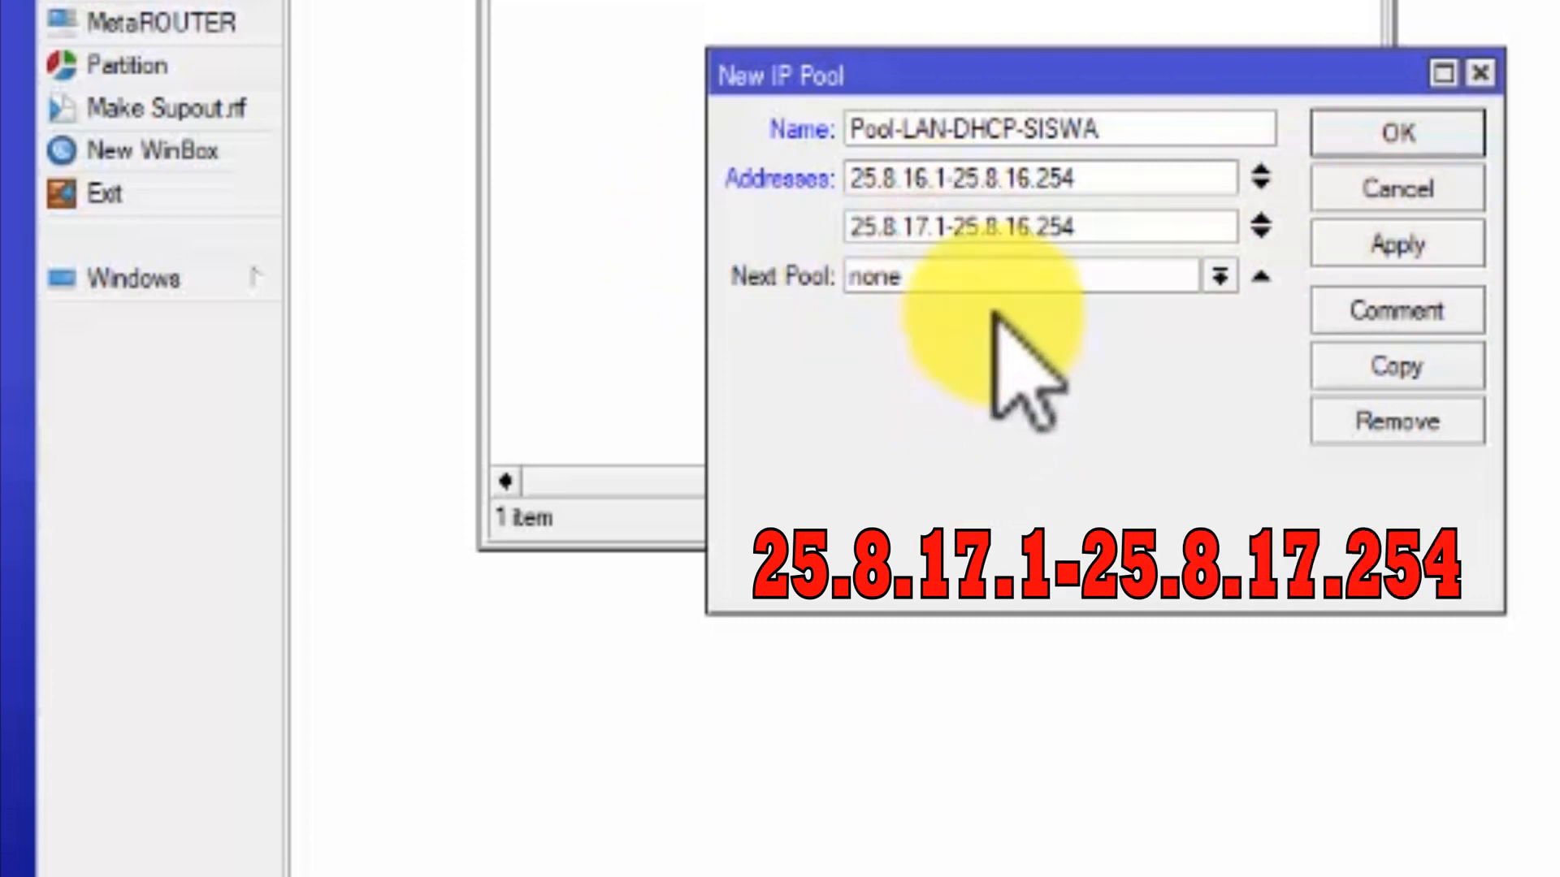
left_click(1032, 226)
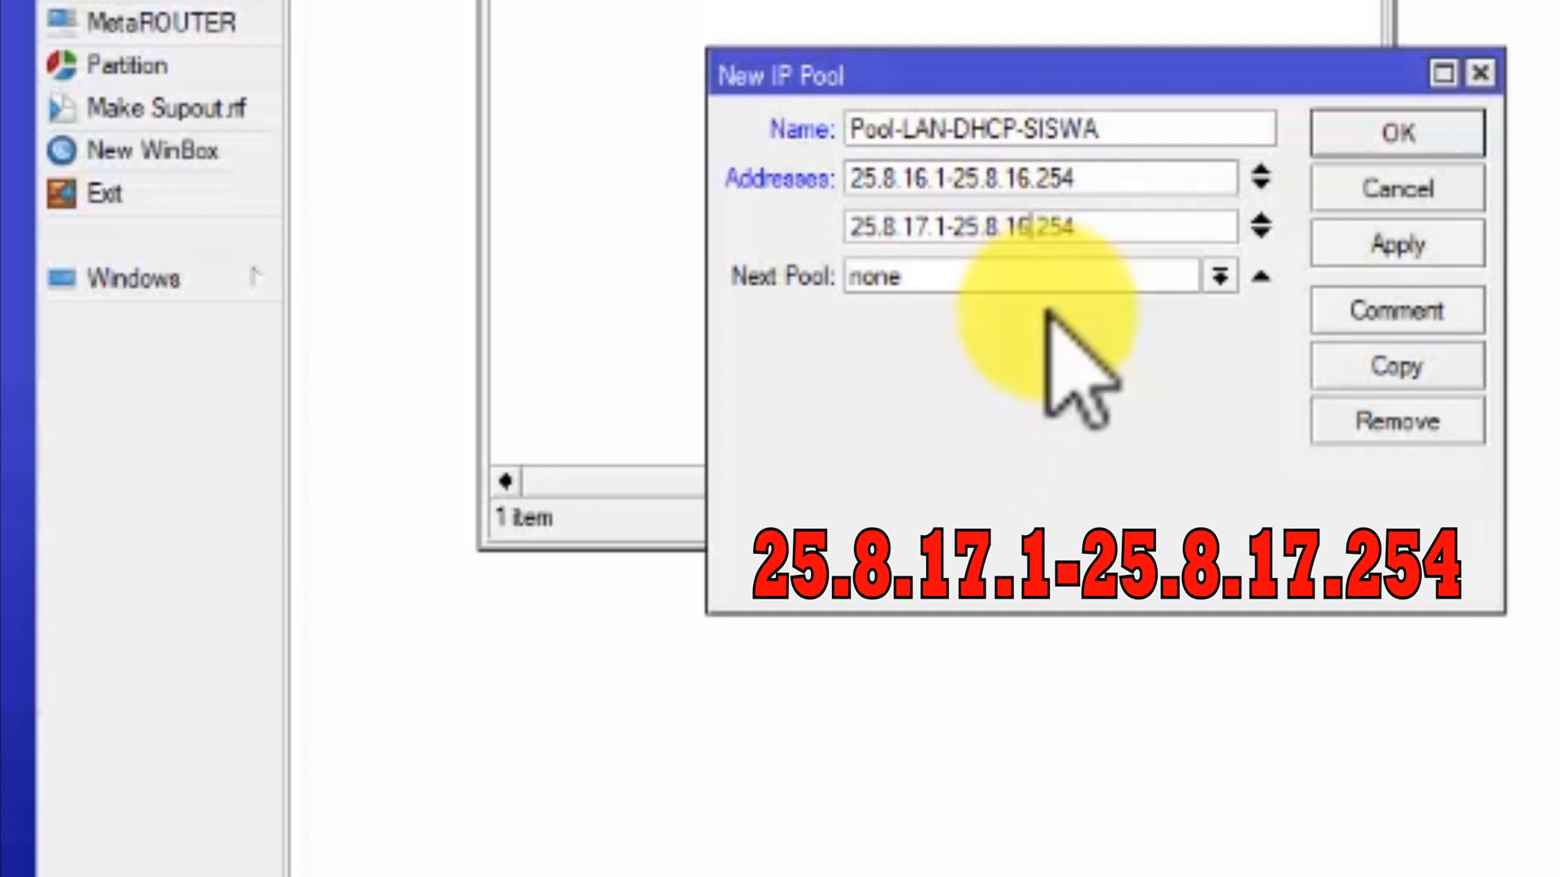
type("7")
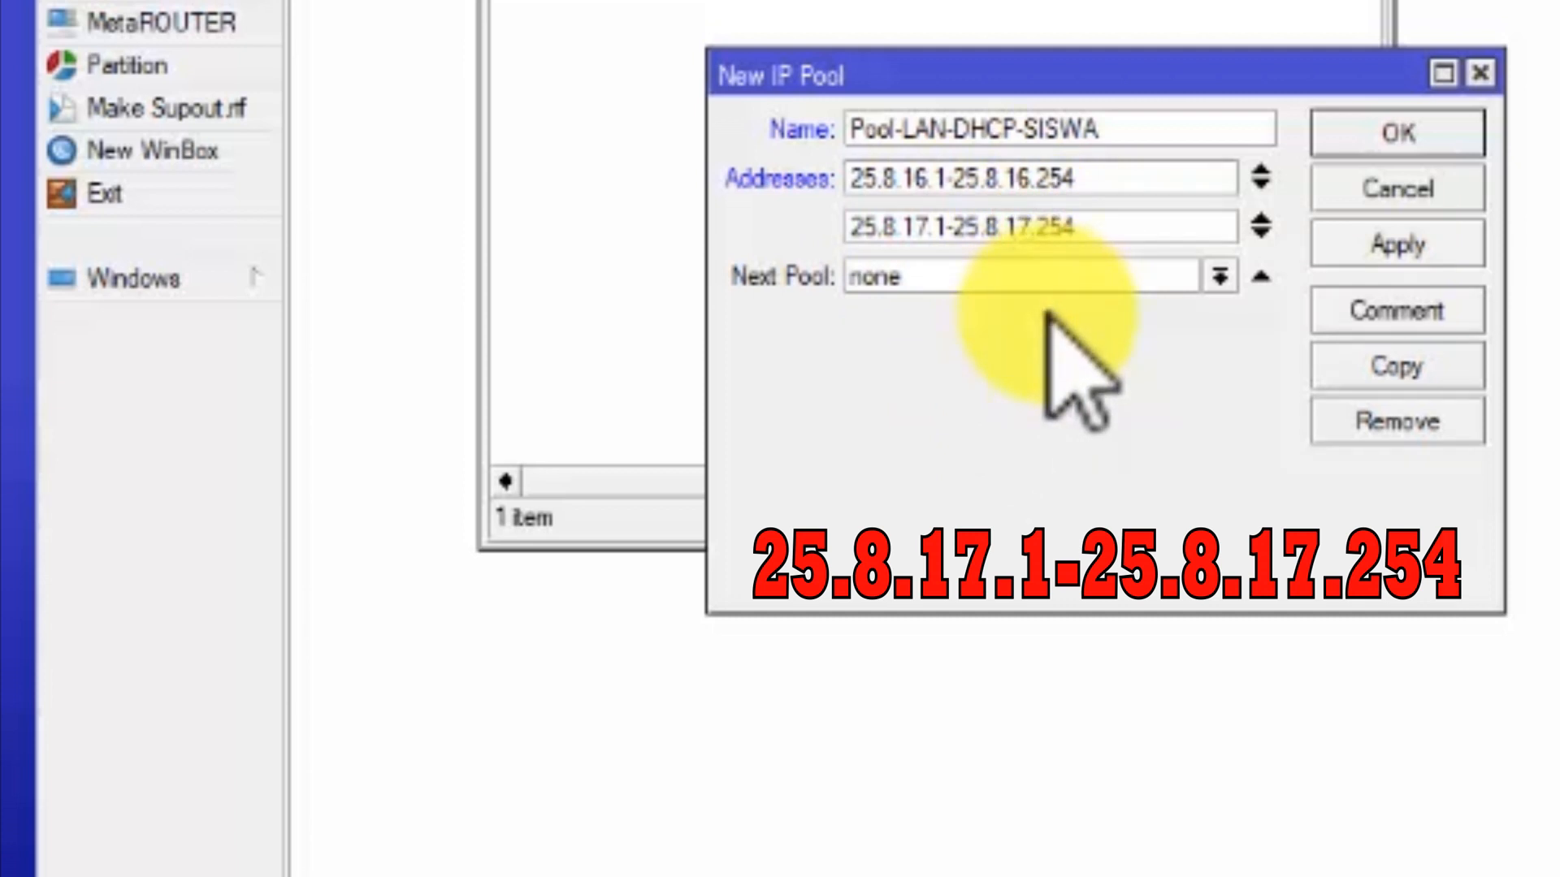
Add a third address range to the pool from the copied range and change it to 25.8.18.1-25.8.18.254
left_click(1259, 229)
key("ctrl+v")
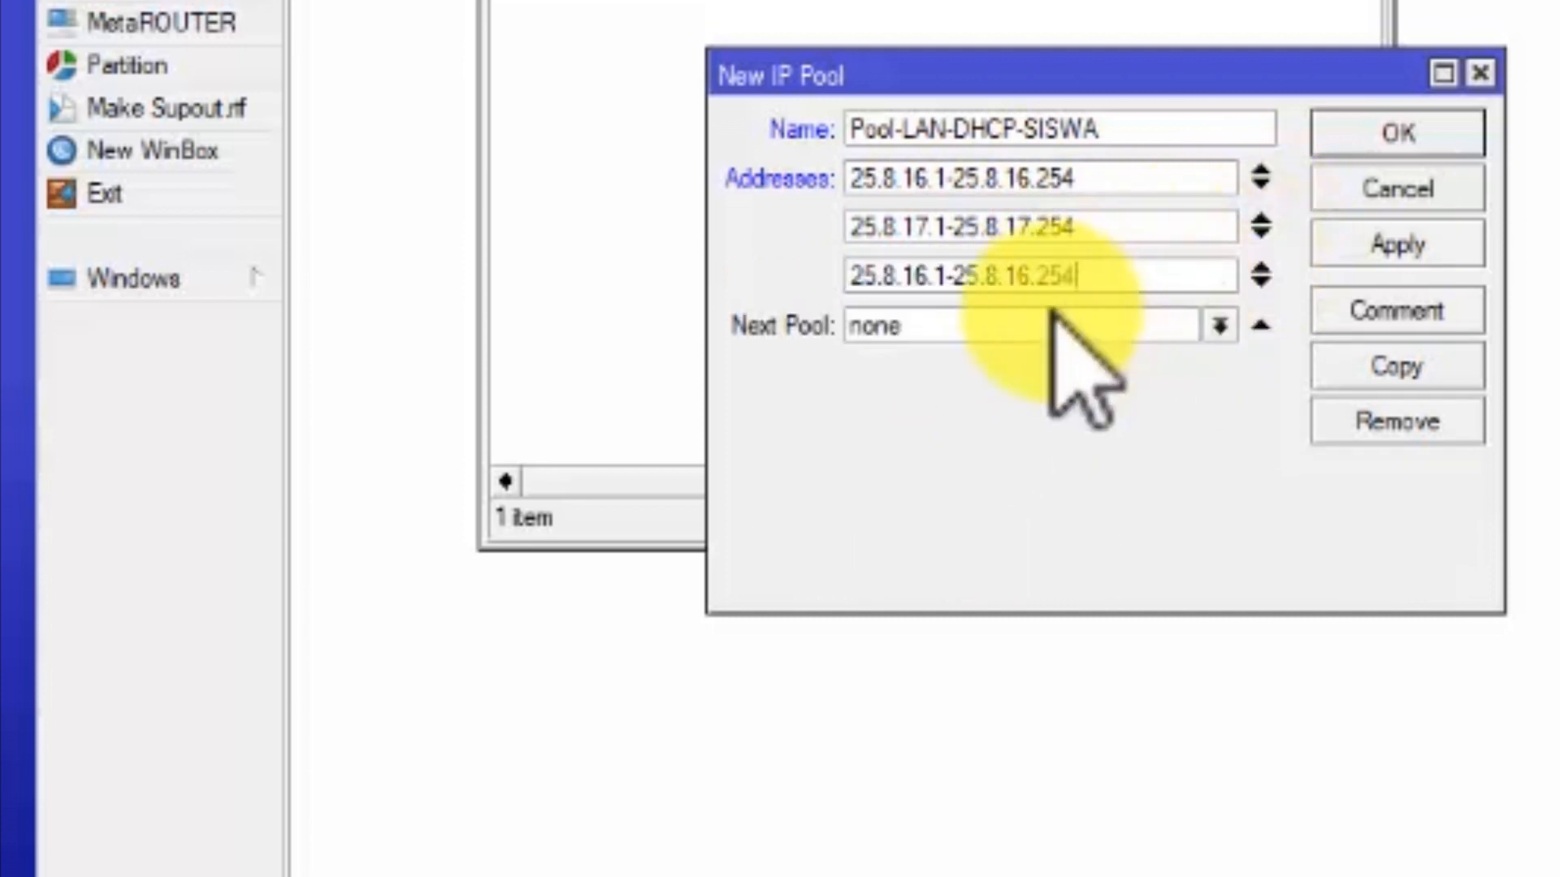
left_click(942, 276)
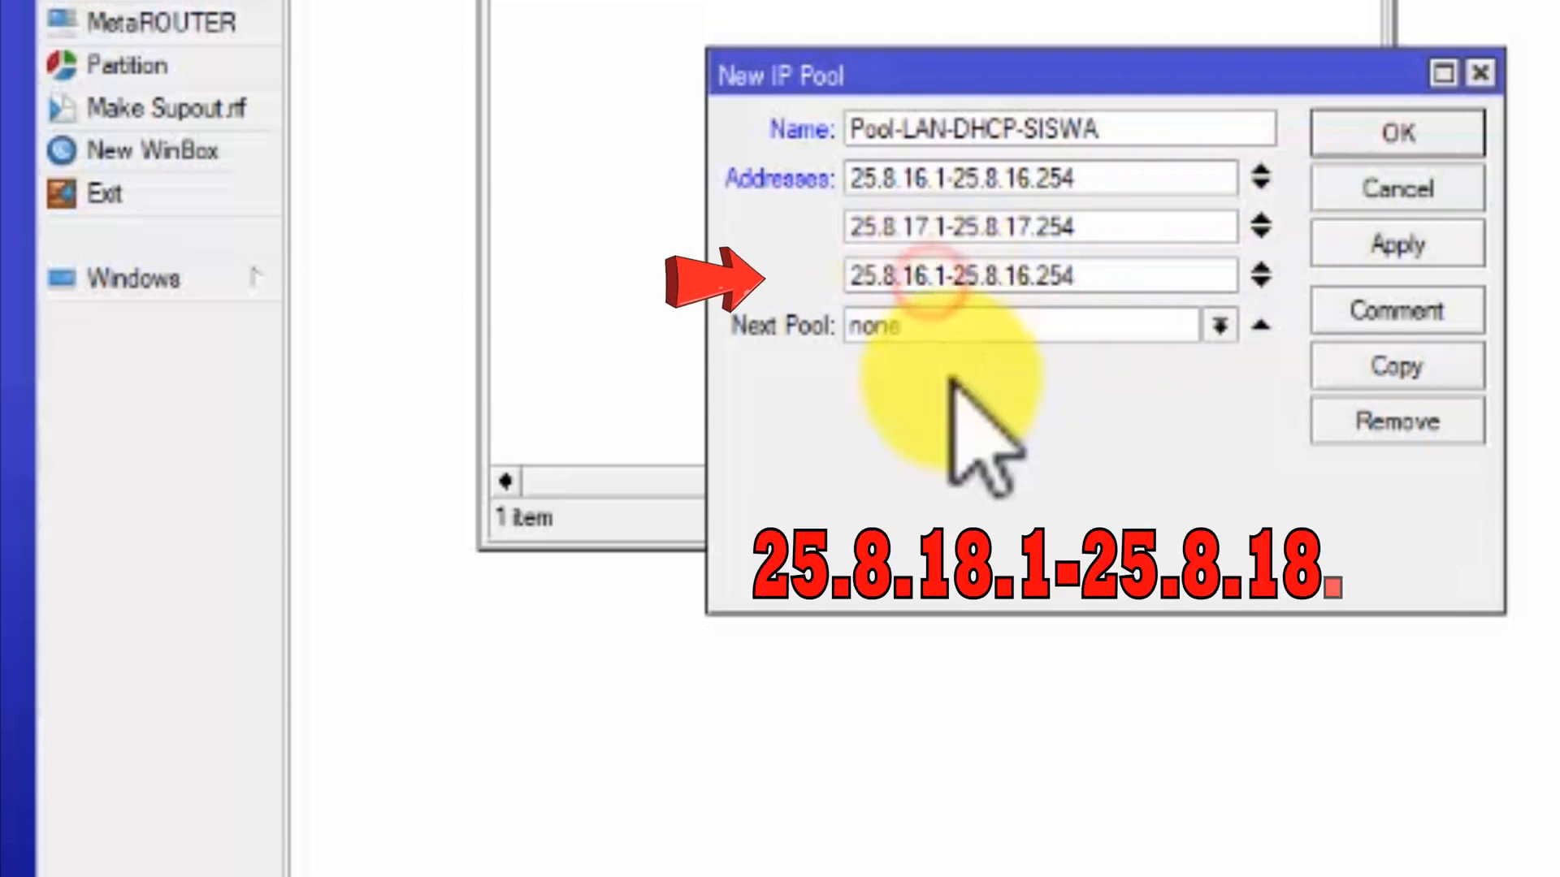
key("BackSpace")
key("BackSpace")
type("8")
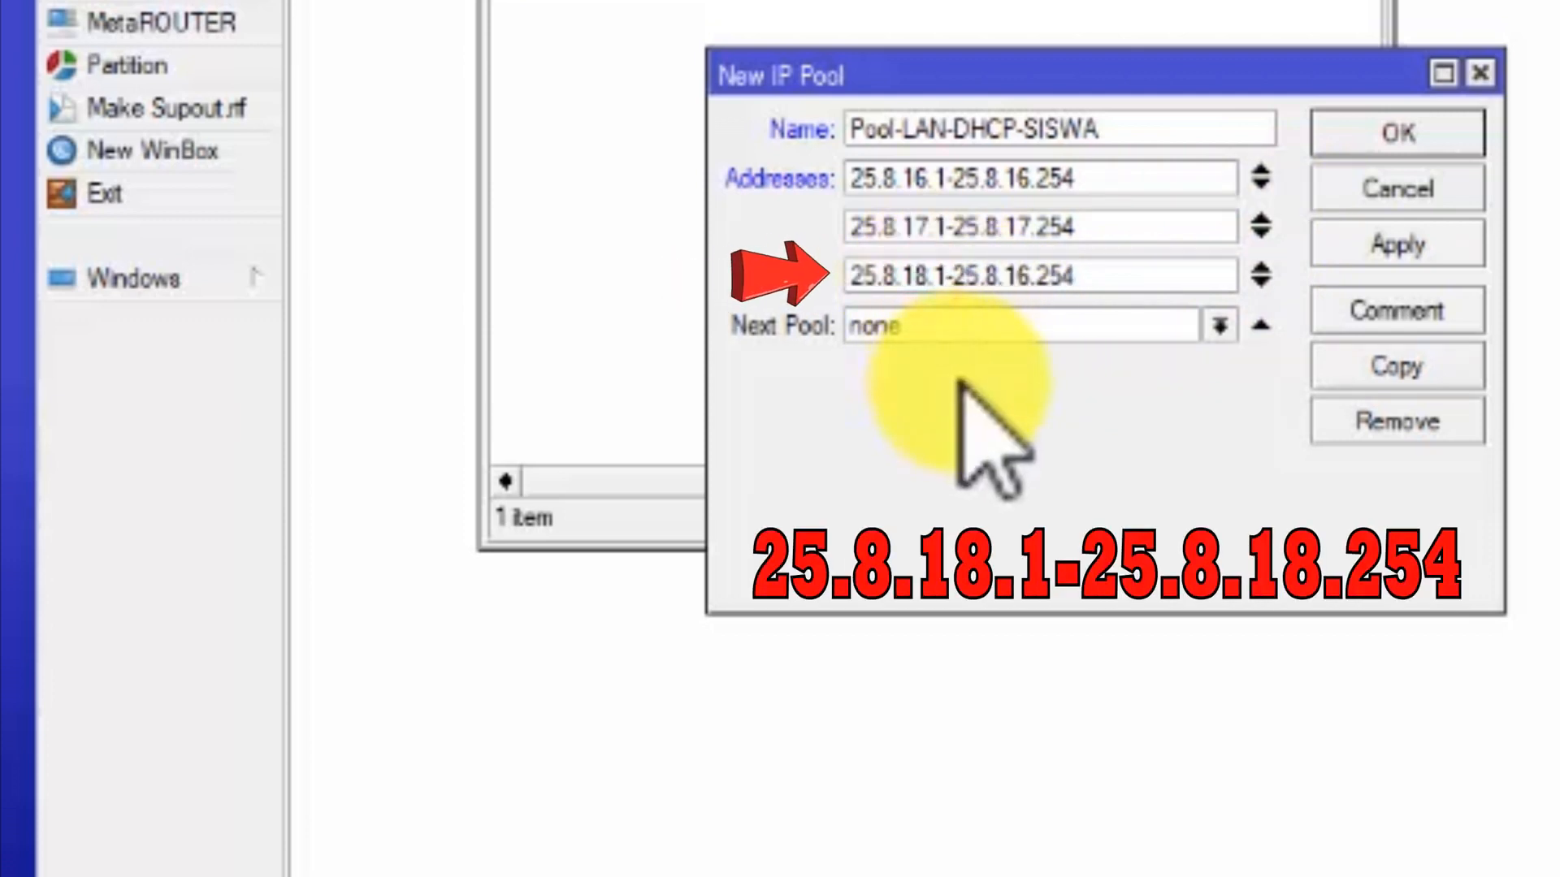
left_click(1036, 278)
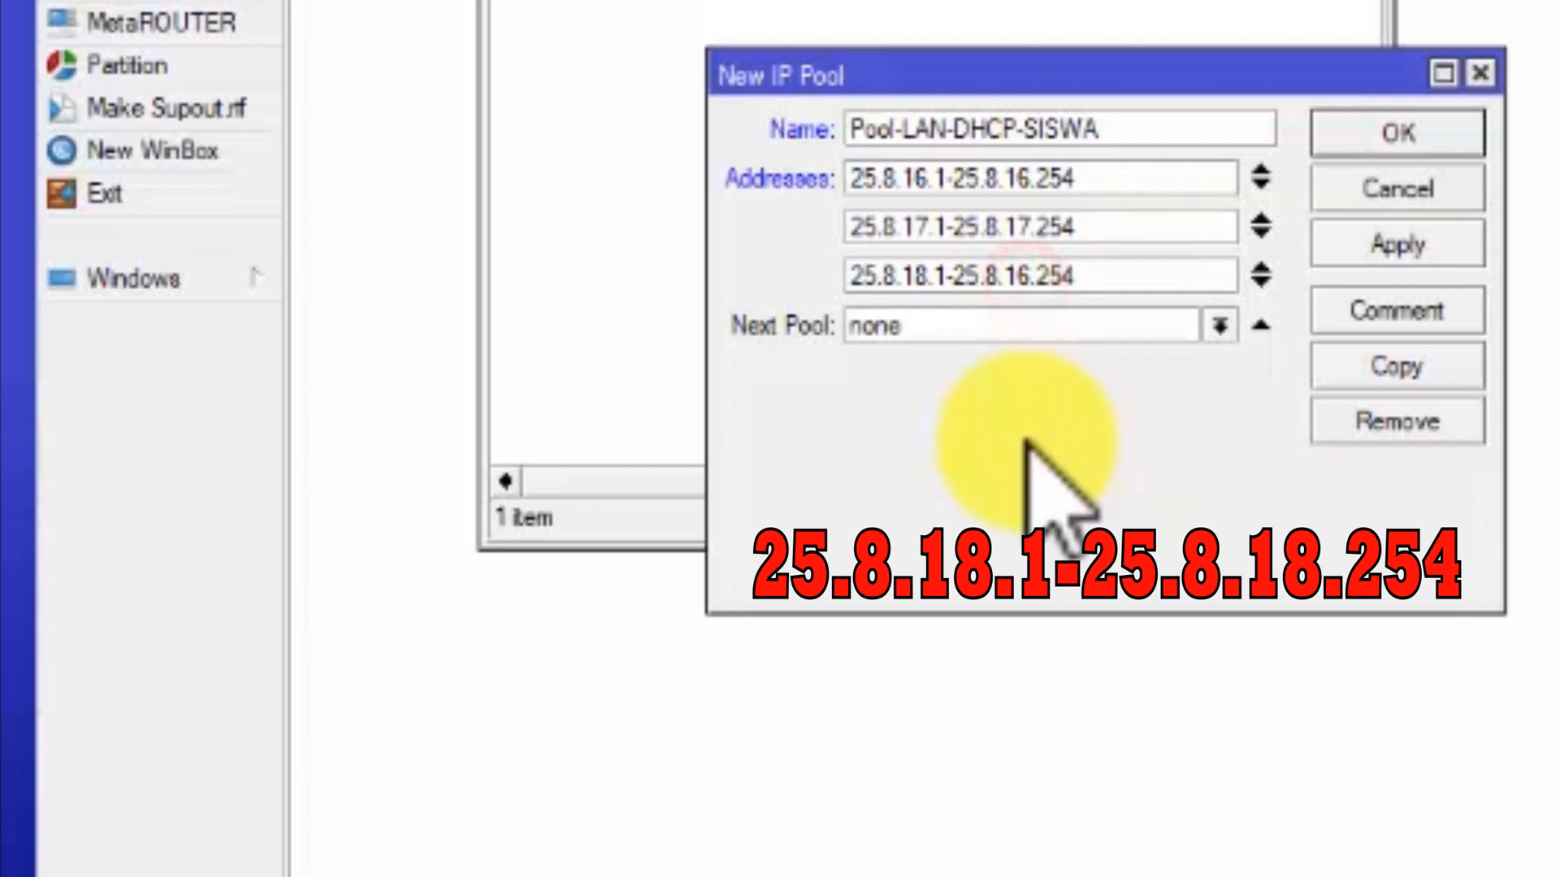
Add a fourth address range to the pool from the copied range and change it to 25.8.19.1-25.8.19.254
left_click(1260, 284)
key("ctrl+v")
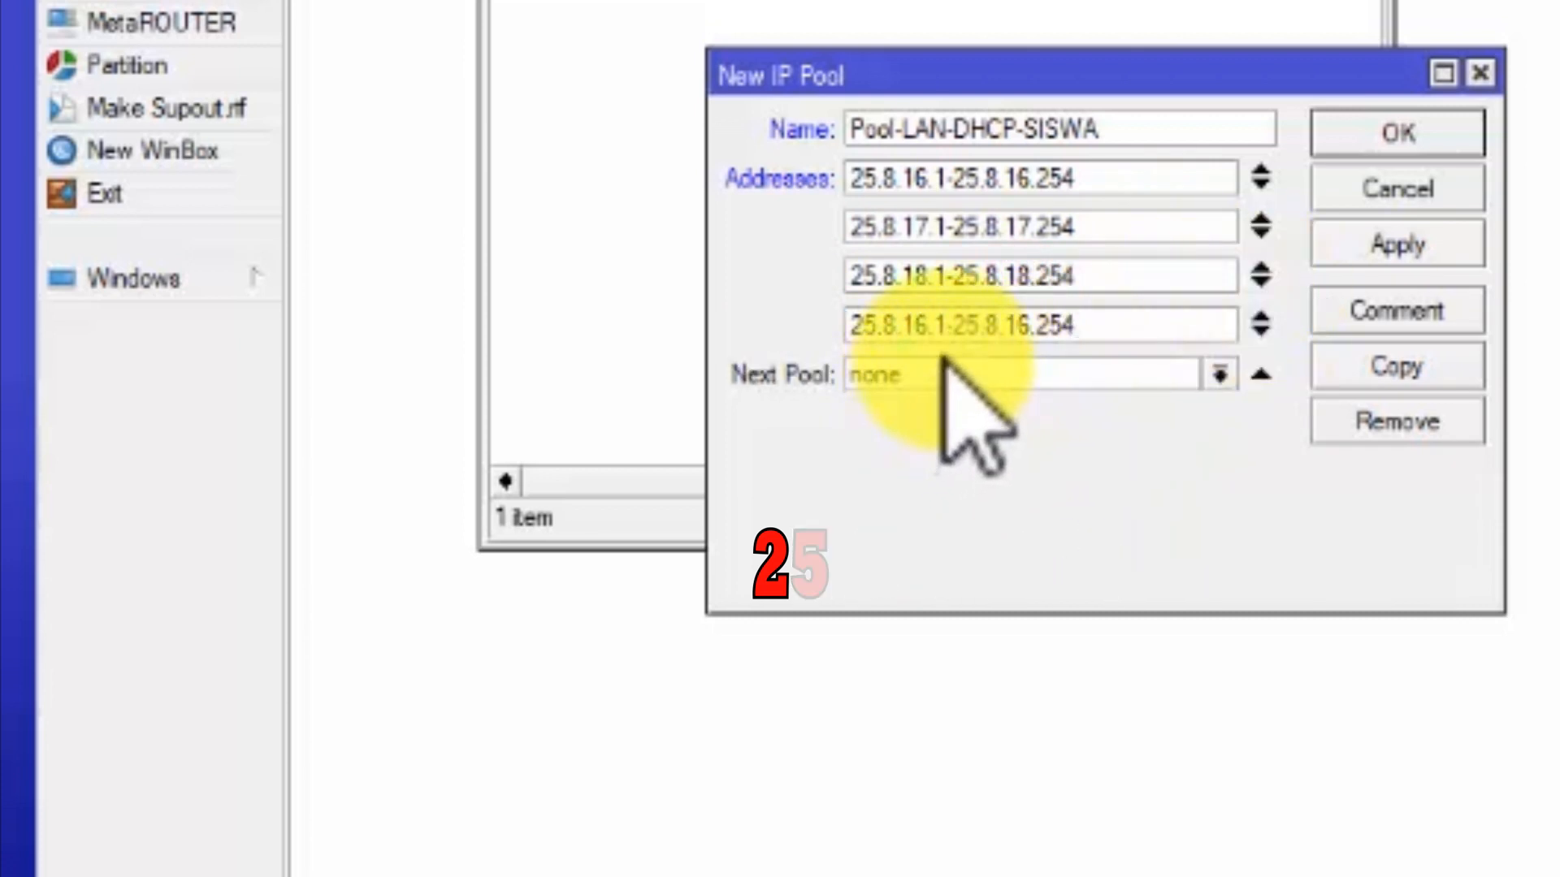
left_click(918, 333)
key("BackSpace")
type("9")
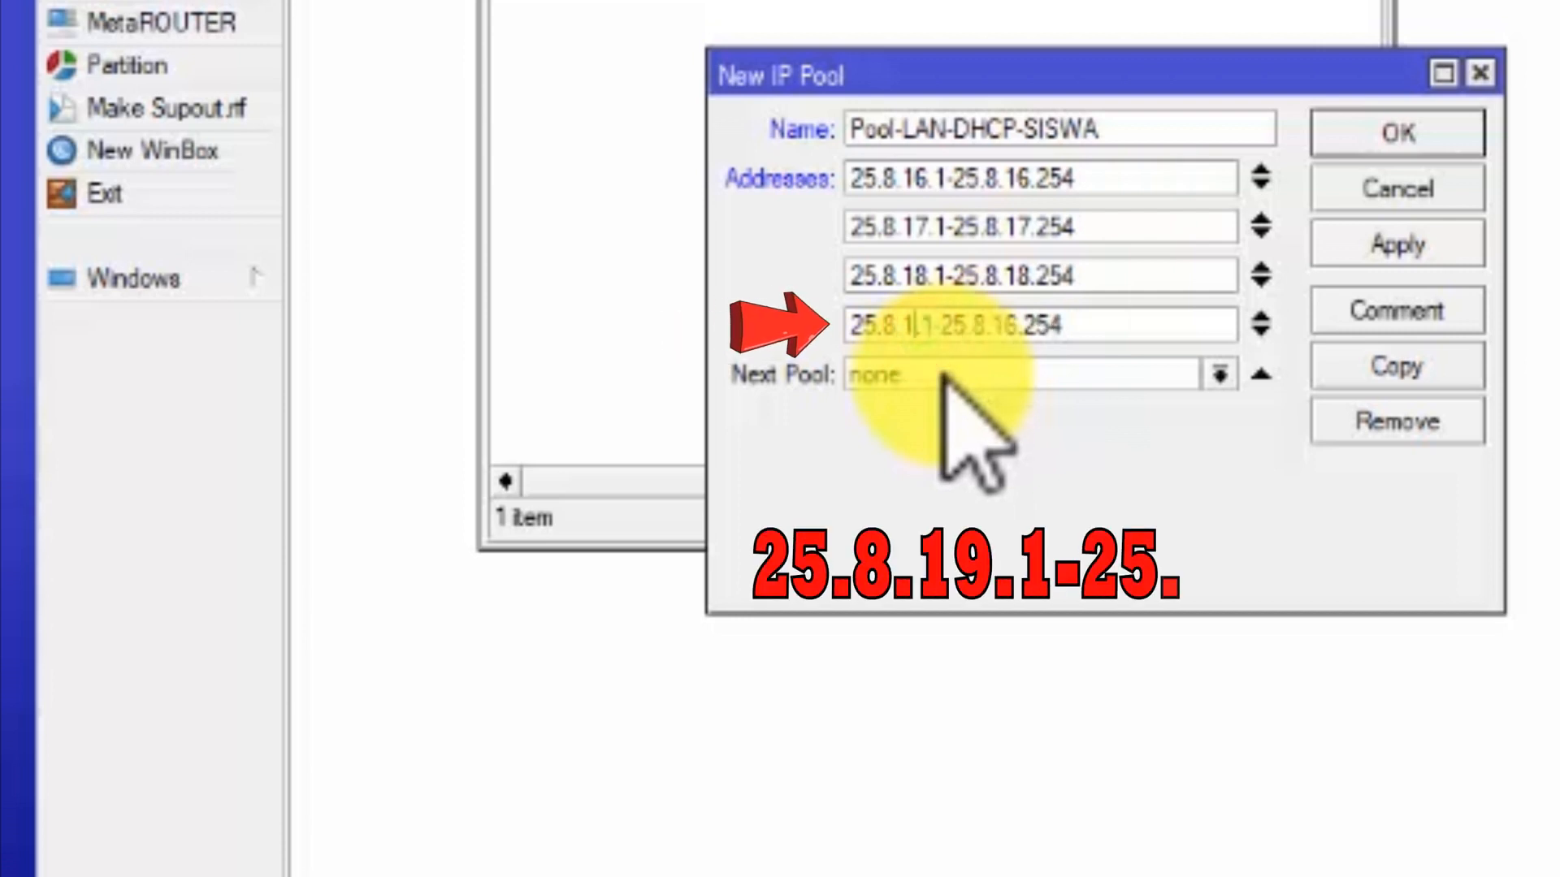
left_click(1021, 324)
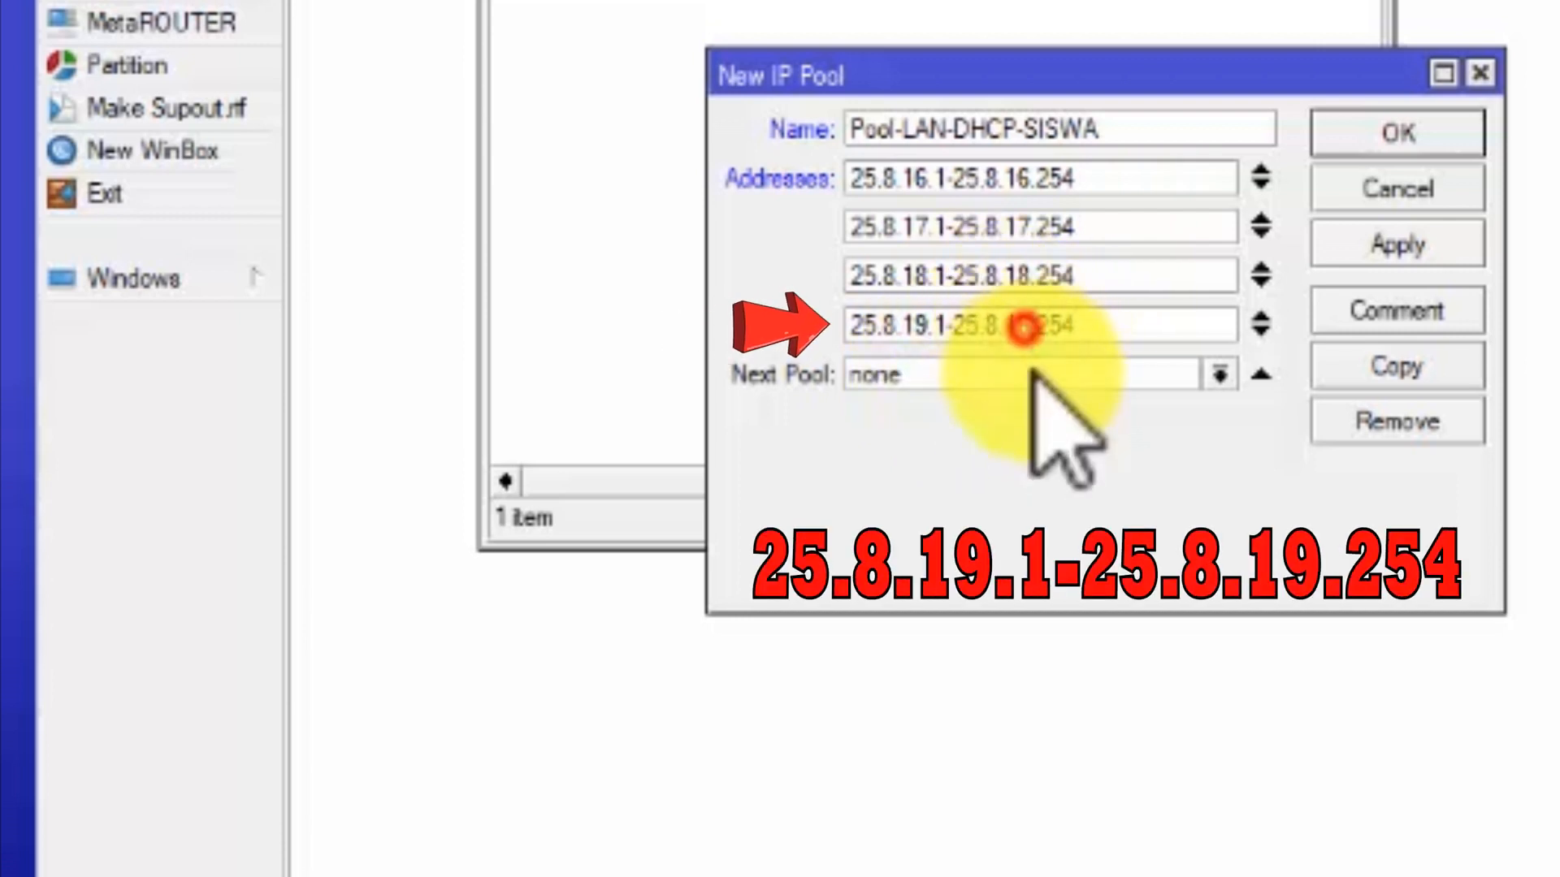
key("BackSpace")
type("9")
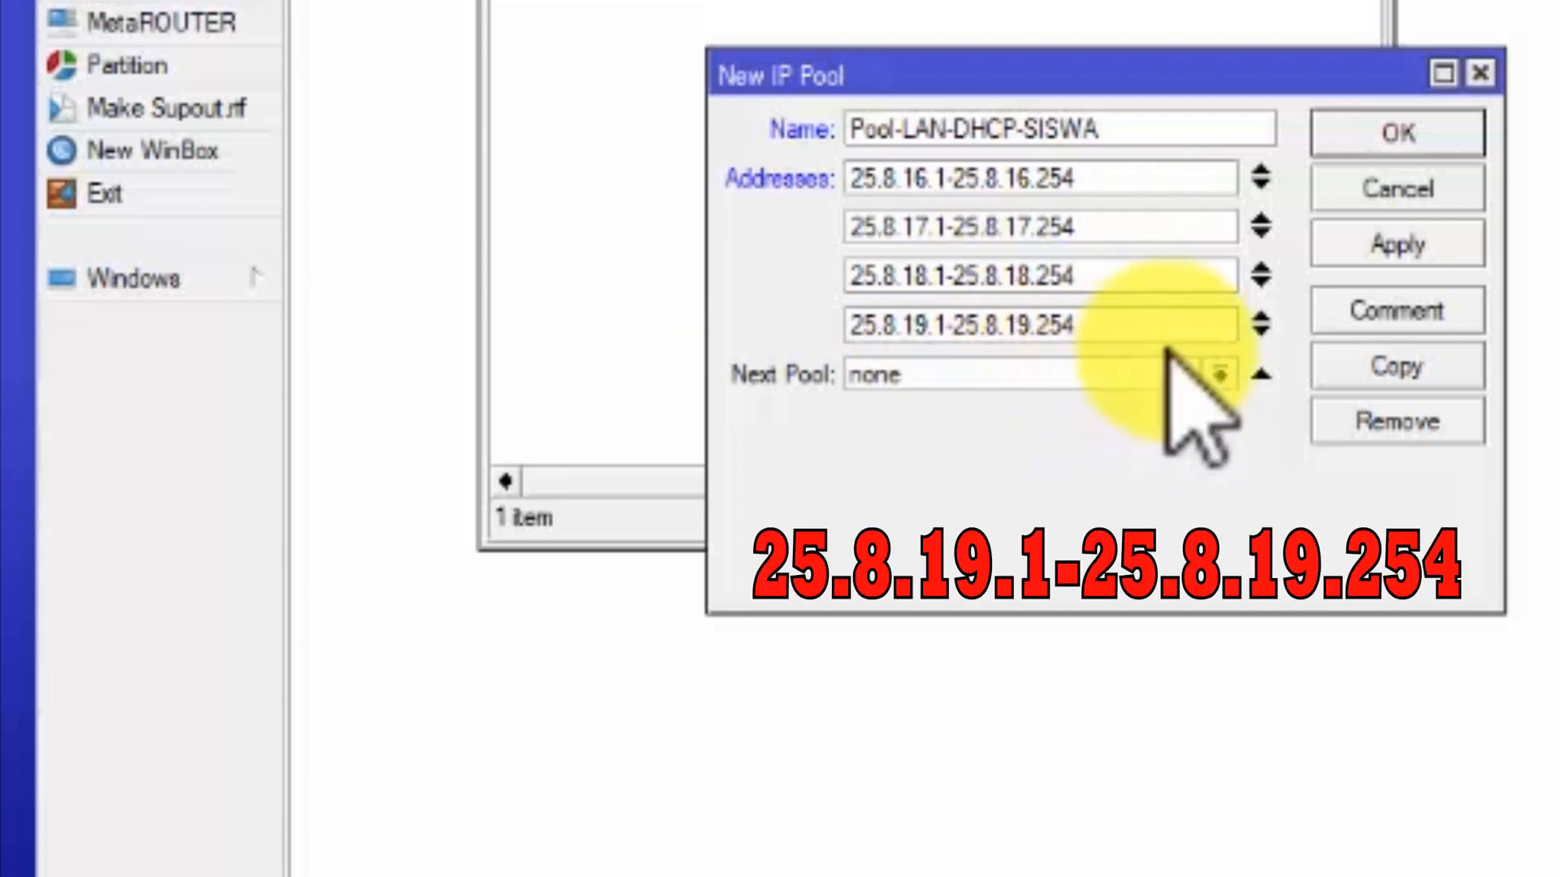
Add a fifth address range to the pool from the copied range and change it to 25.8.20.1-25.8.20.254
left_click(1260, 325)
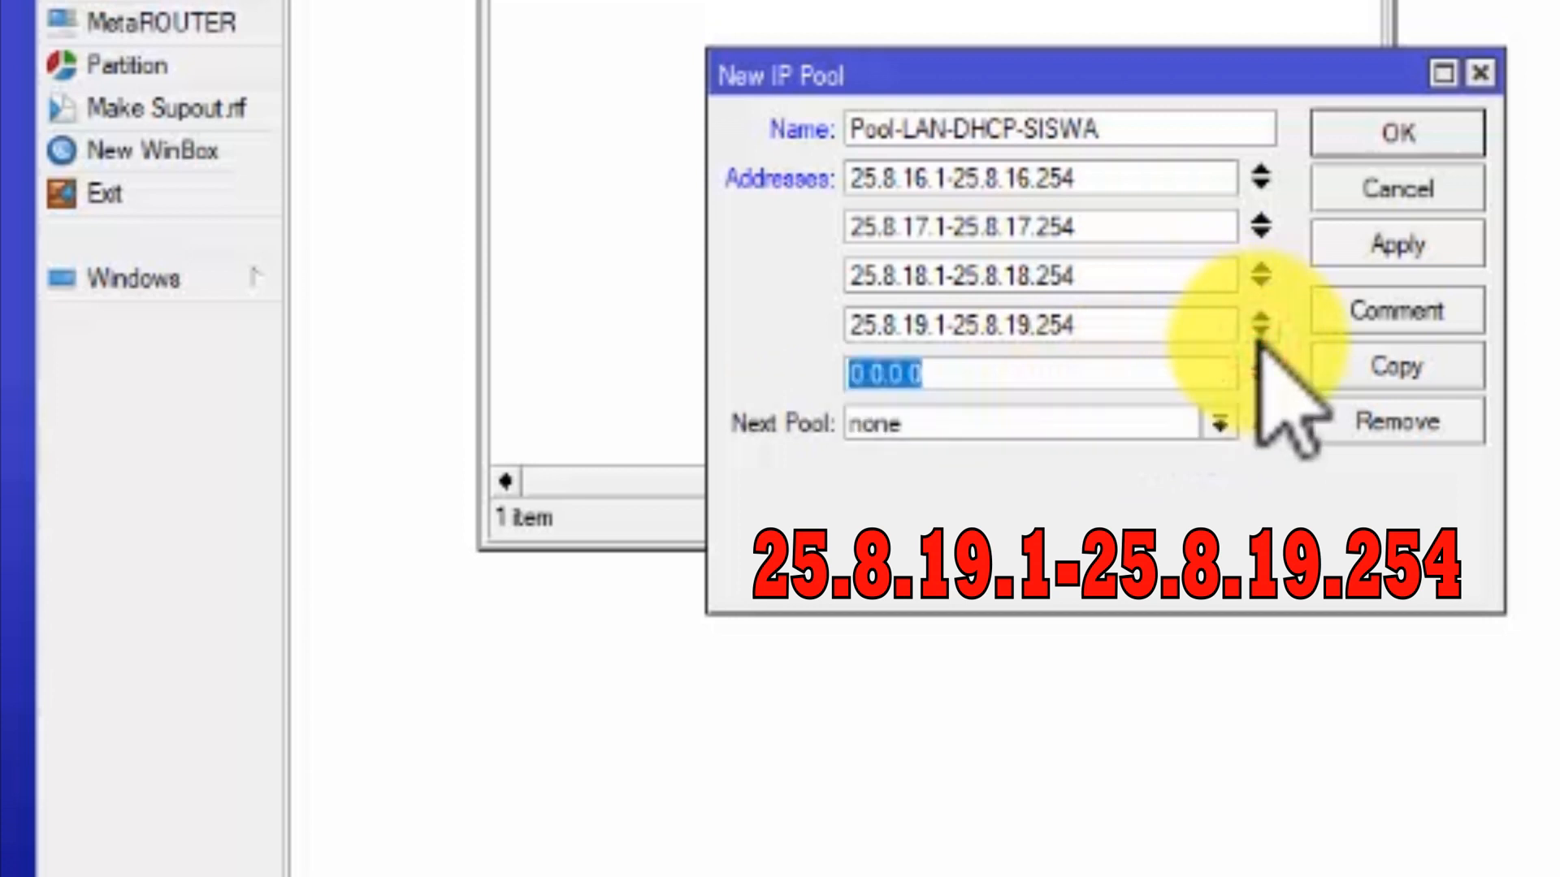
key("ctrl+v")
left_click(925, 374)
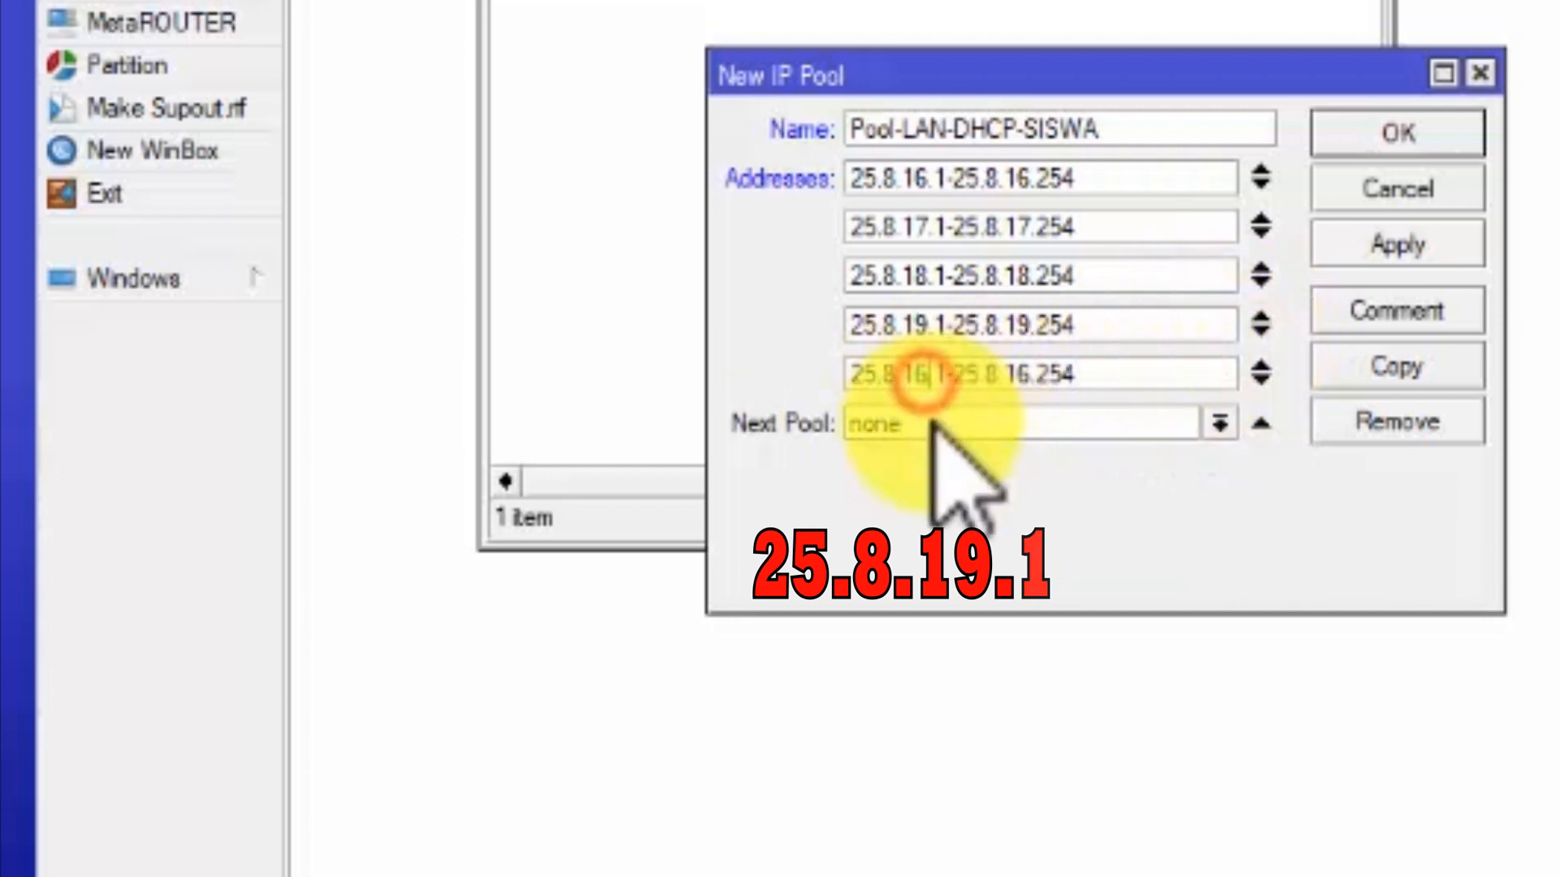
key("BackSpace")
key("BackSpace")
type("20")
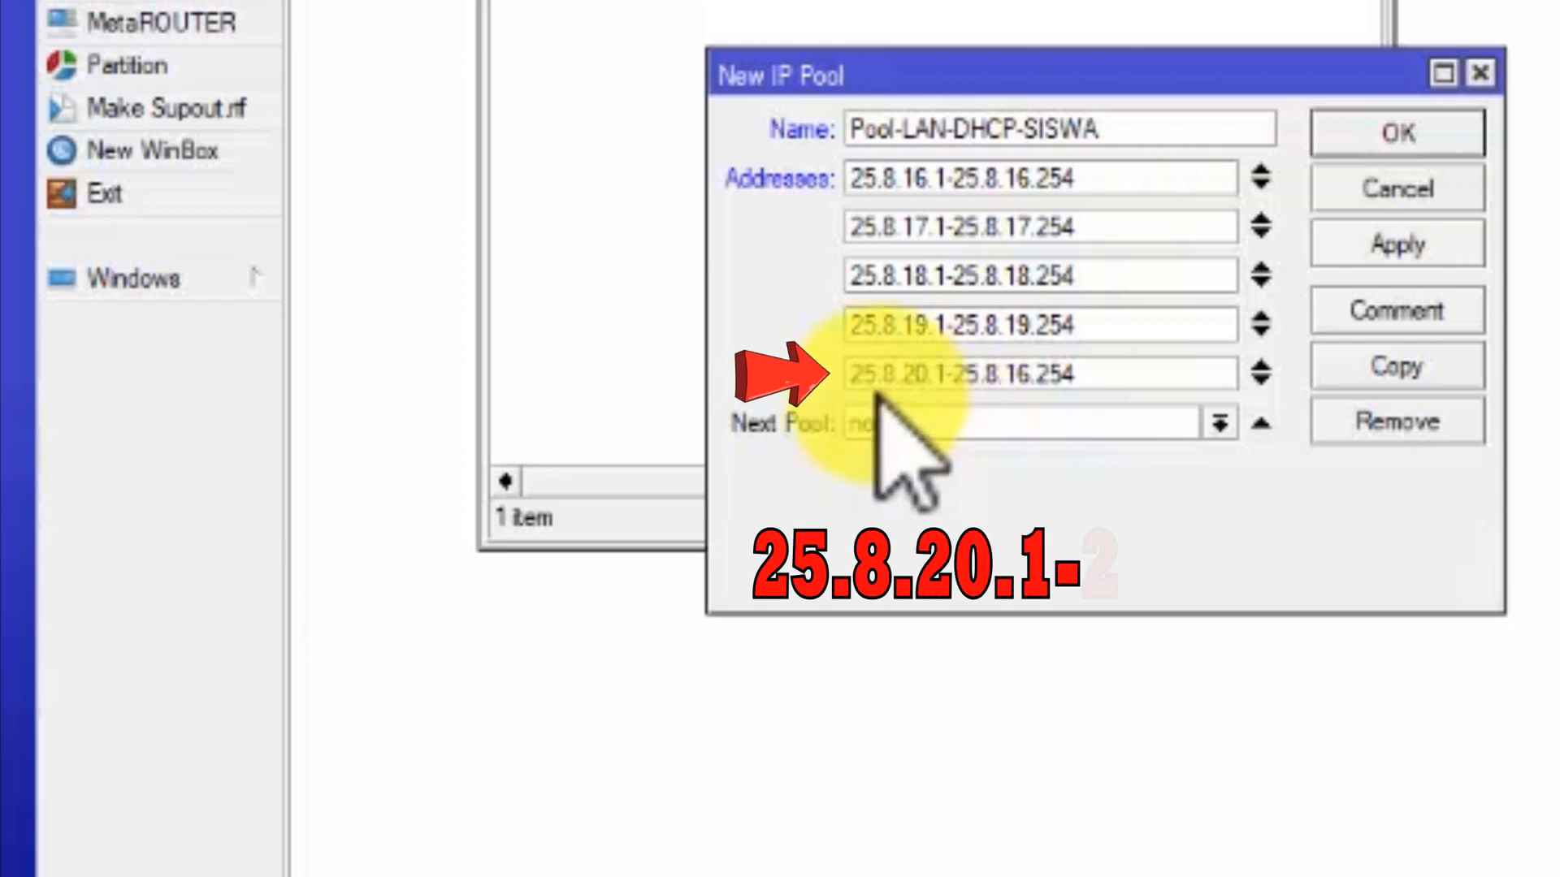
left_click(1027, 373)
key("BackSpace")
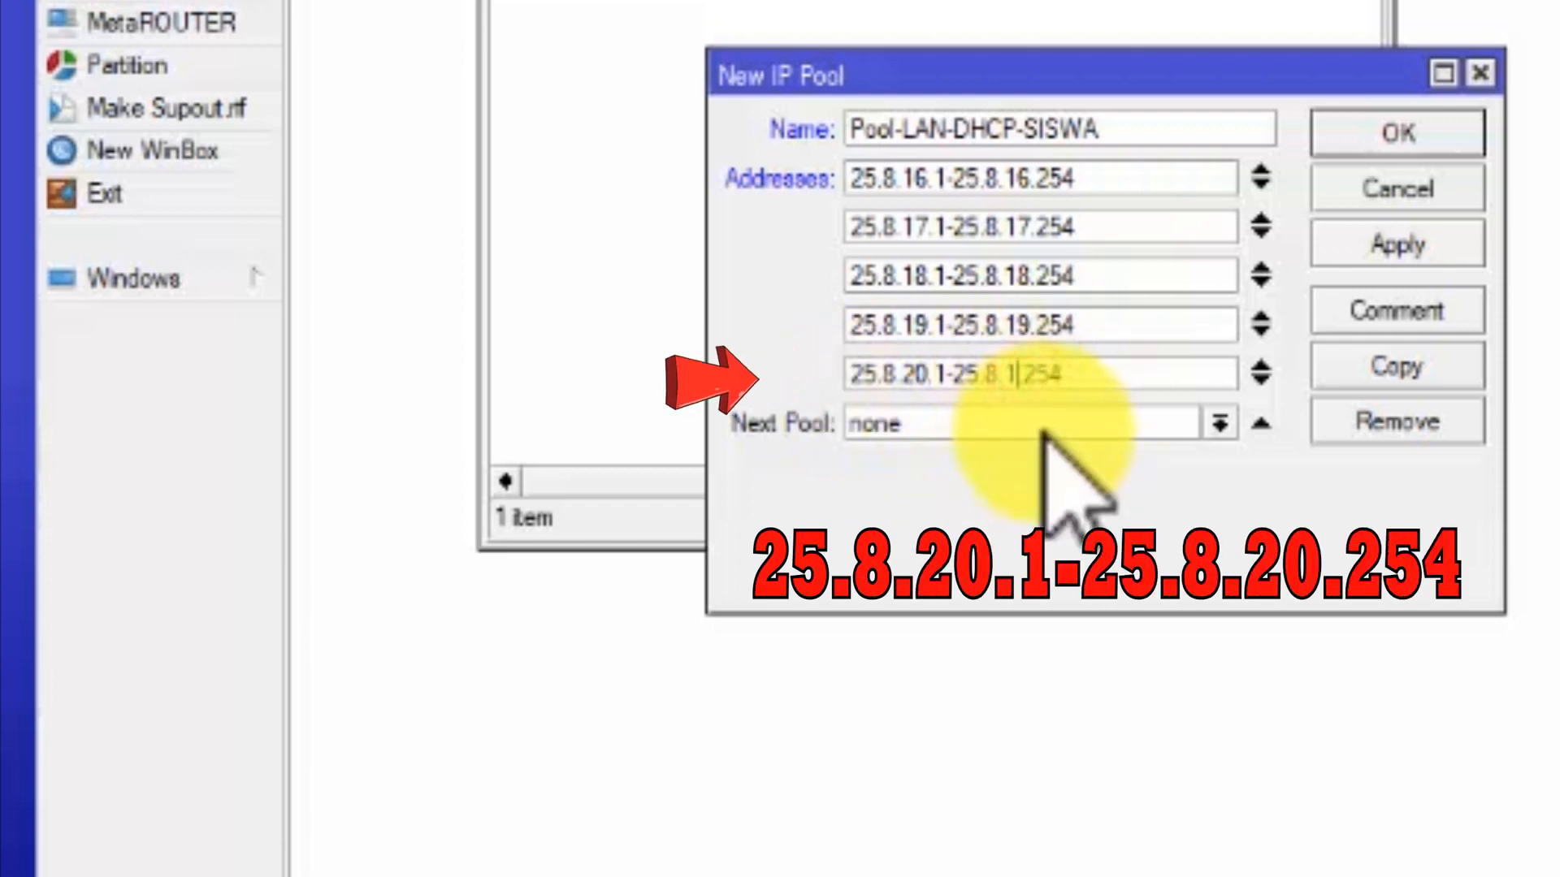
key("BackSpace")
type("20")
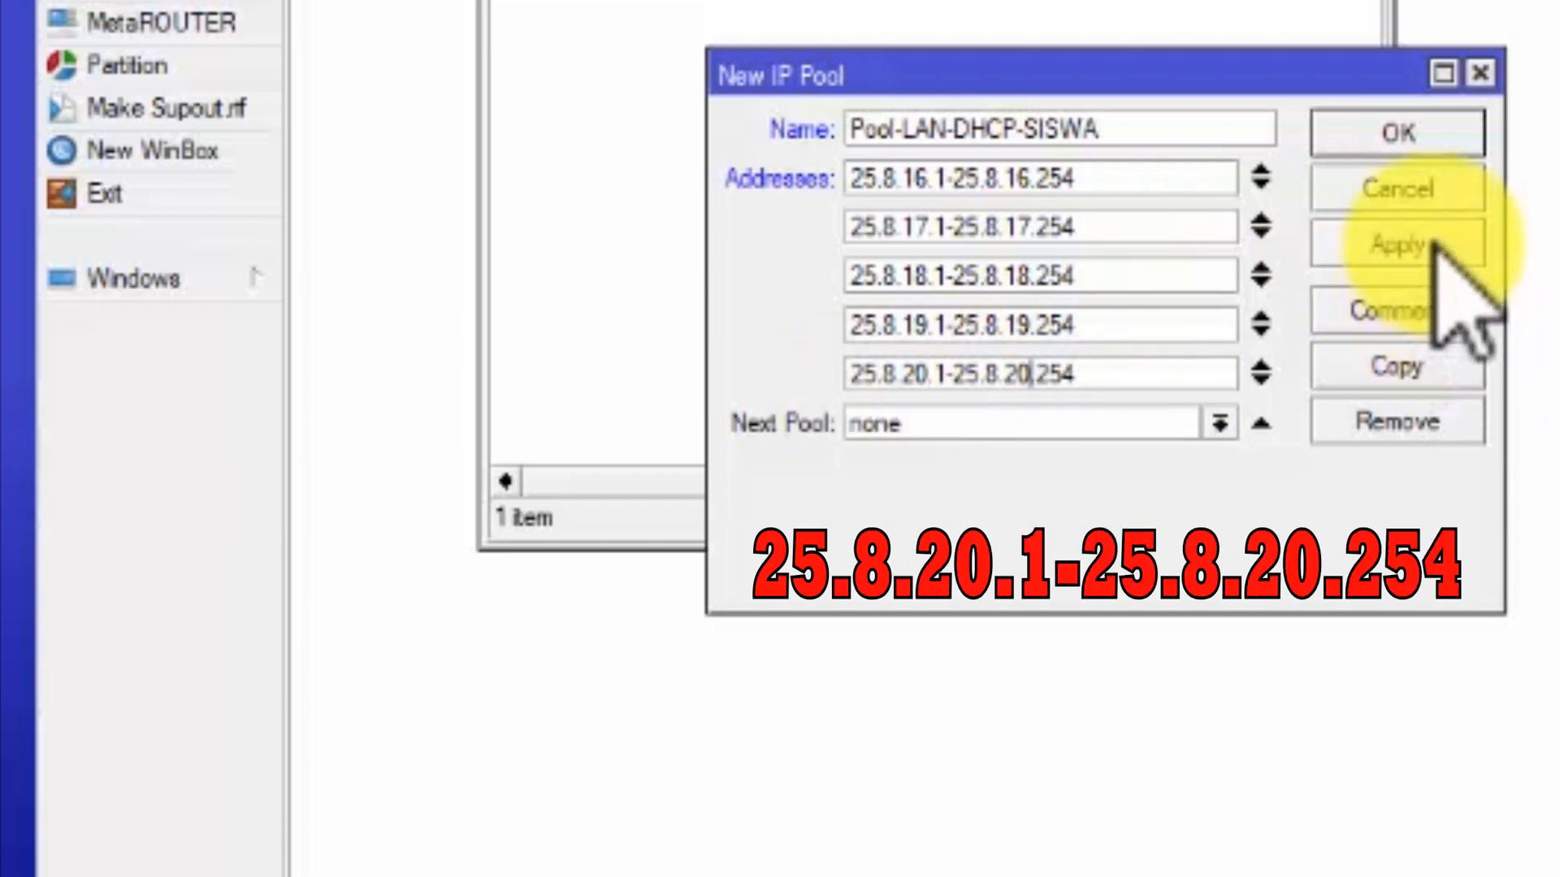
Add a sixth address range to the pool from the copied range and change it to 25.8.21.1-25.8.21.254
left_click(1262, 380)
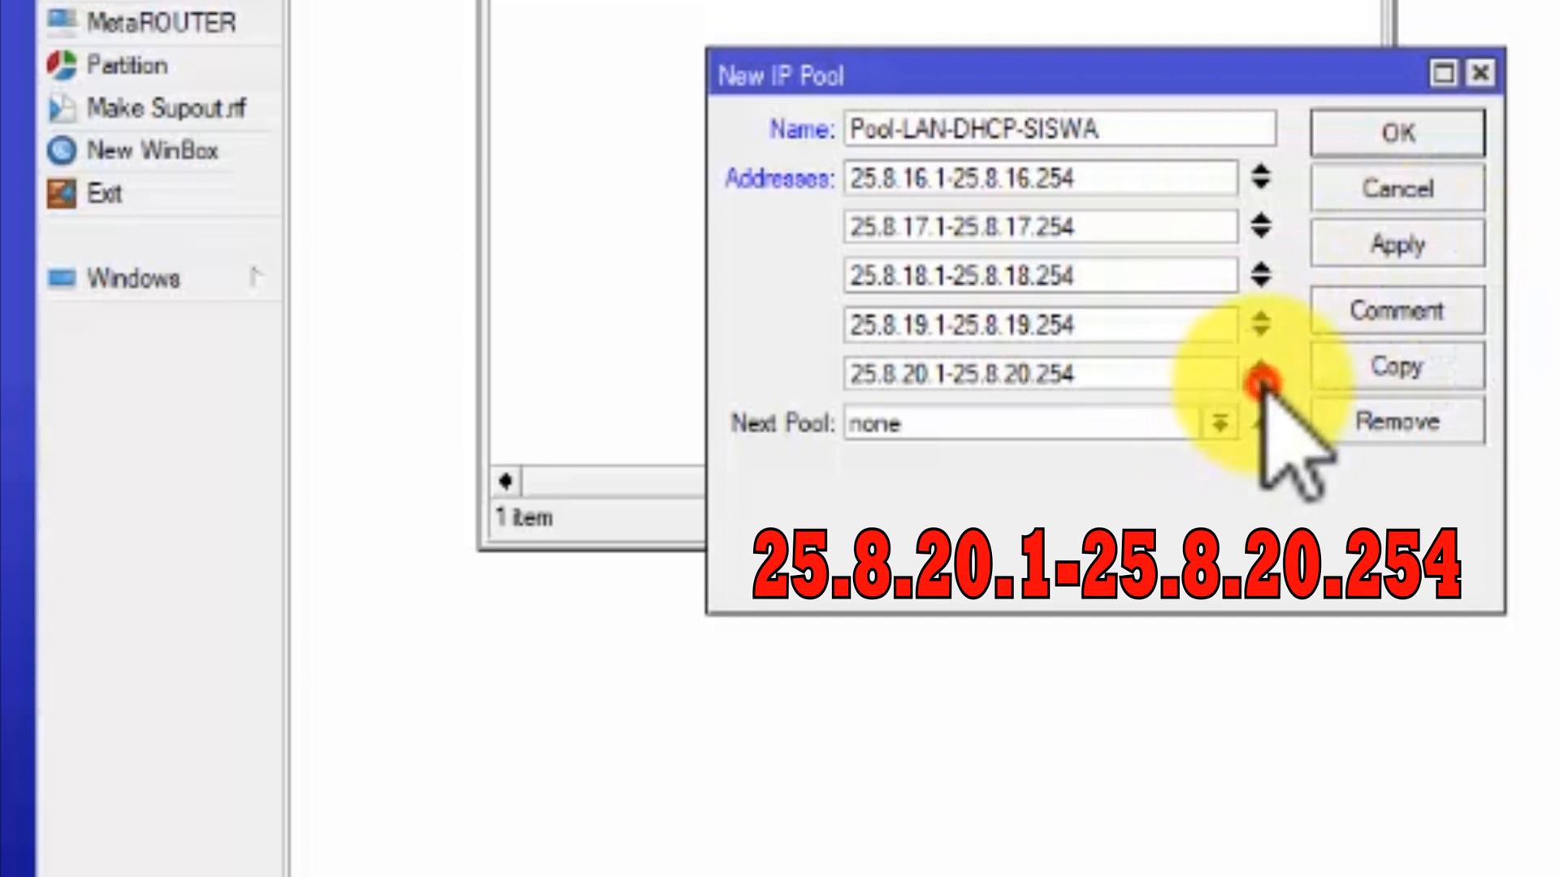
type("25.8.16.1-25.8.16.254")
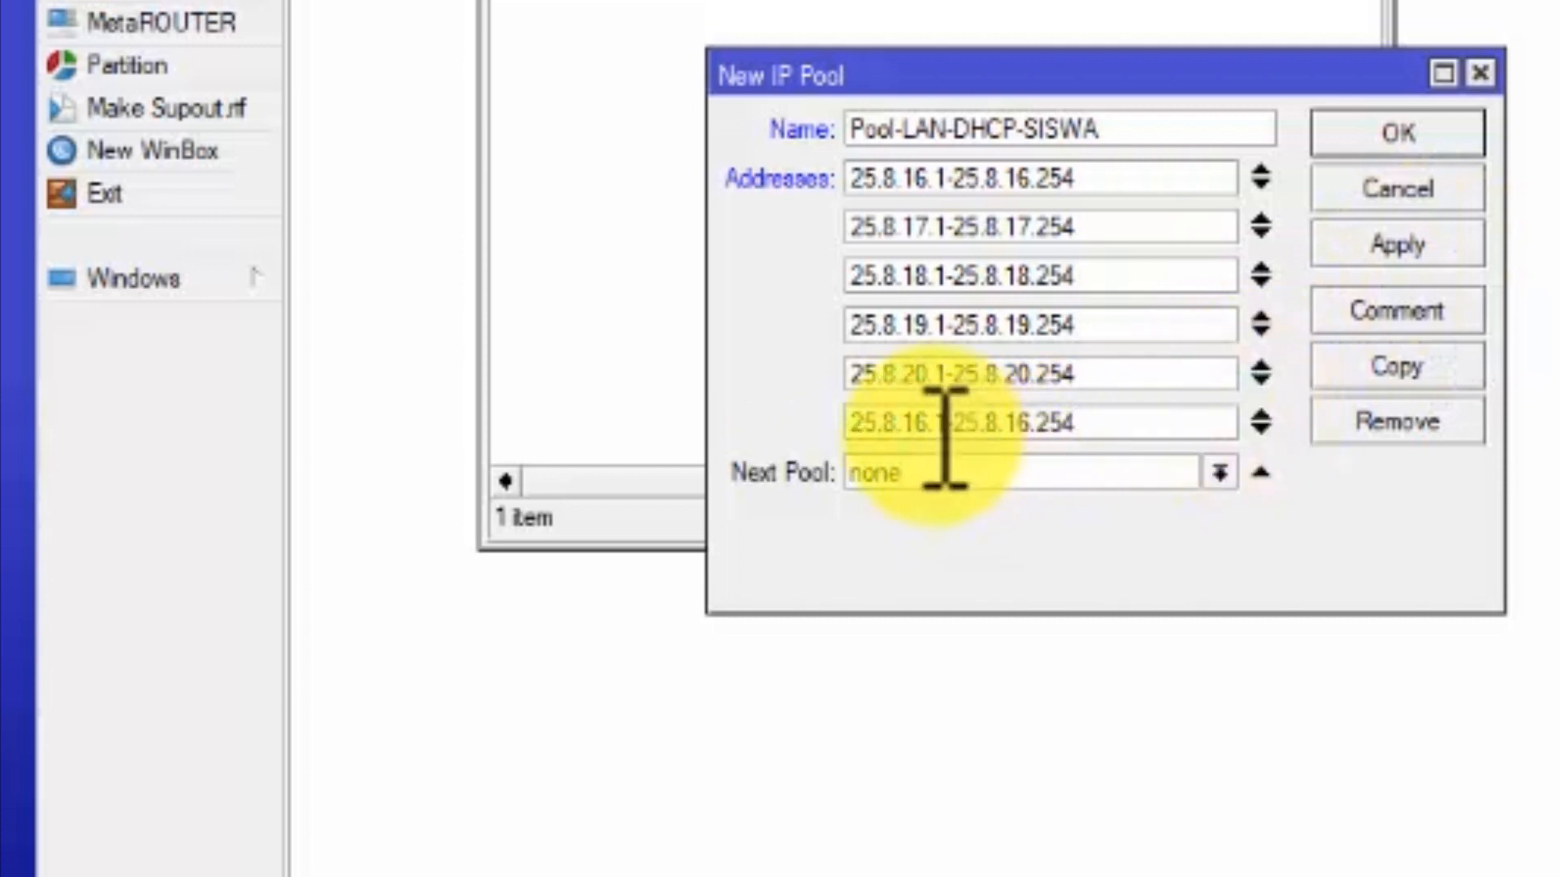
left_click(926, 422)
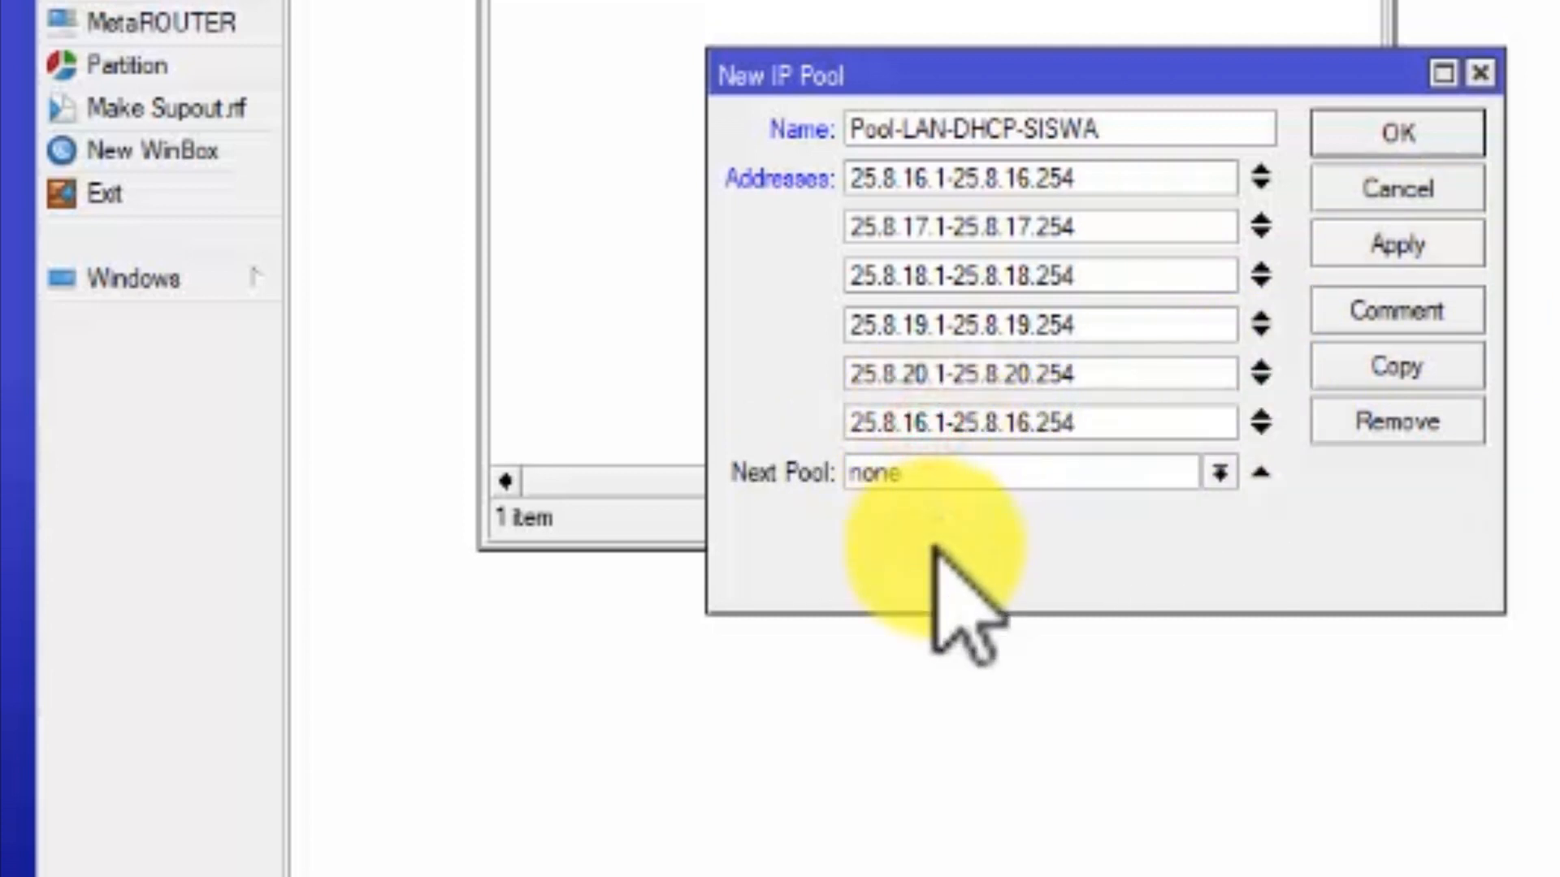
key("BackSpace")
key("BackSpace")
type("21")
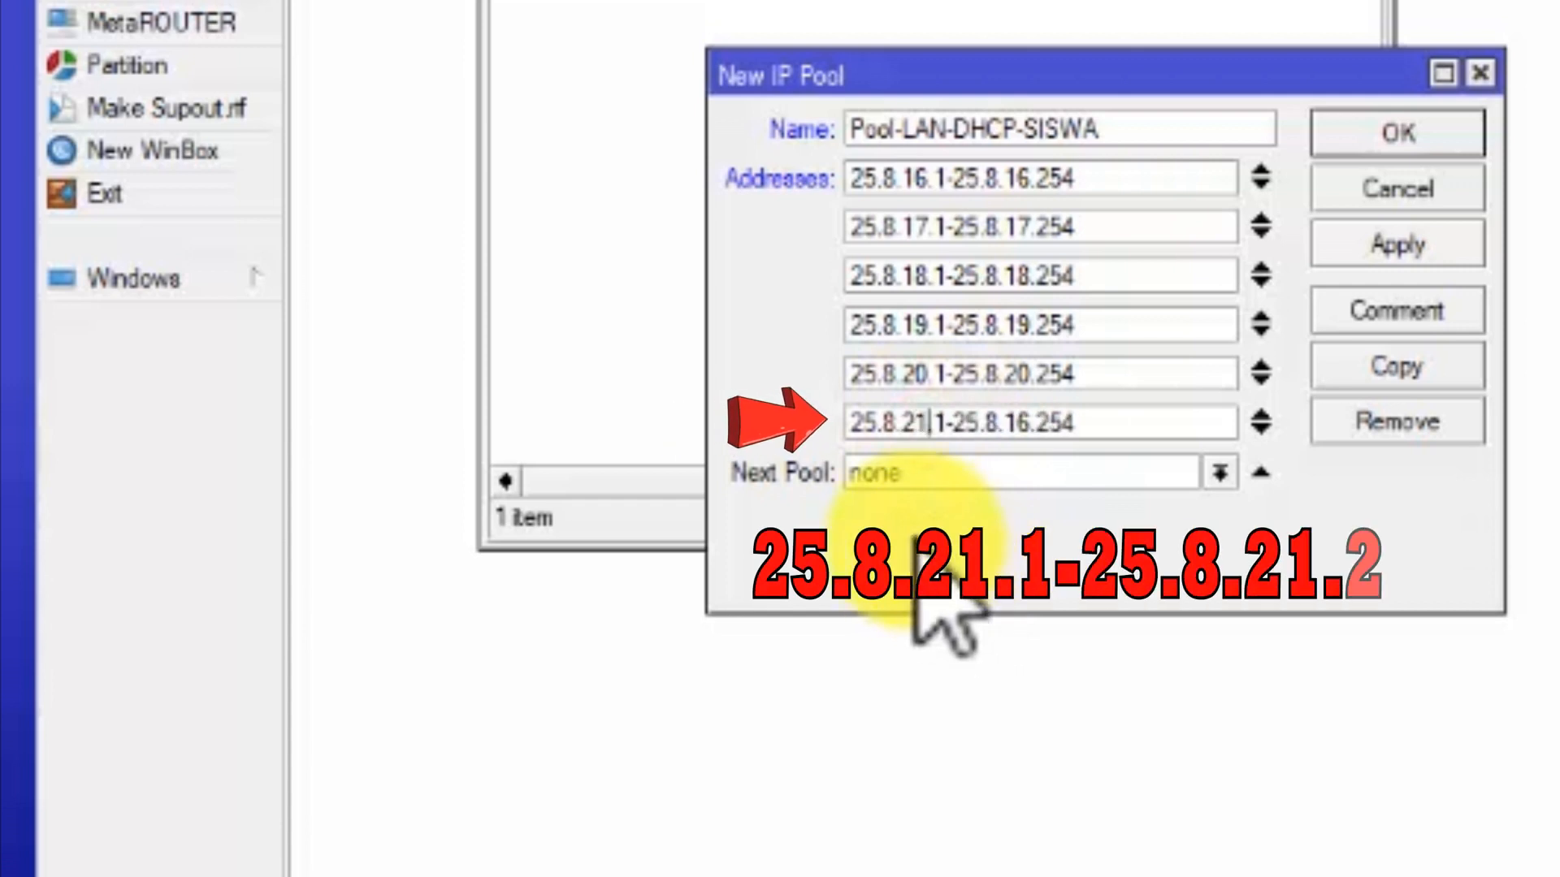
left_click(1026, 423)
key("BackSpace")
key("BackSpace")
type("21")
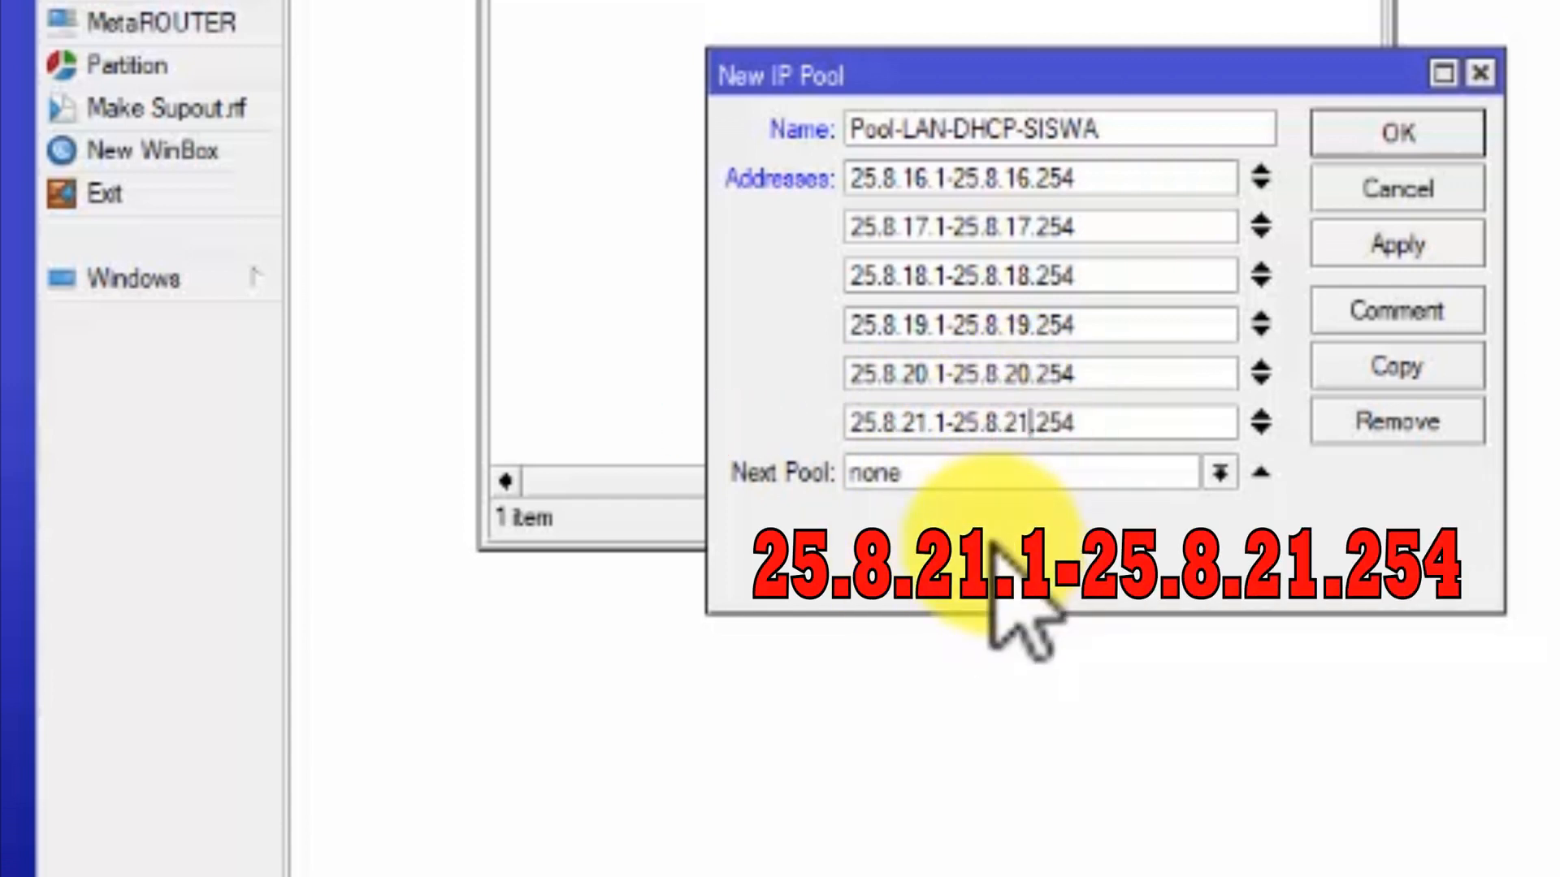
Add a seventh address range to the pool from the copied range and change it to 25.8.22.1-25.8.22.254
left_click(1261, 429)
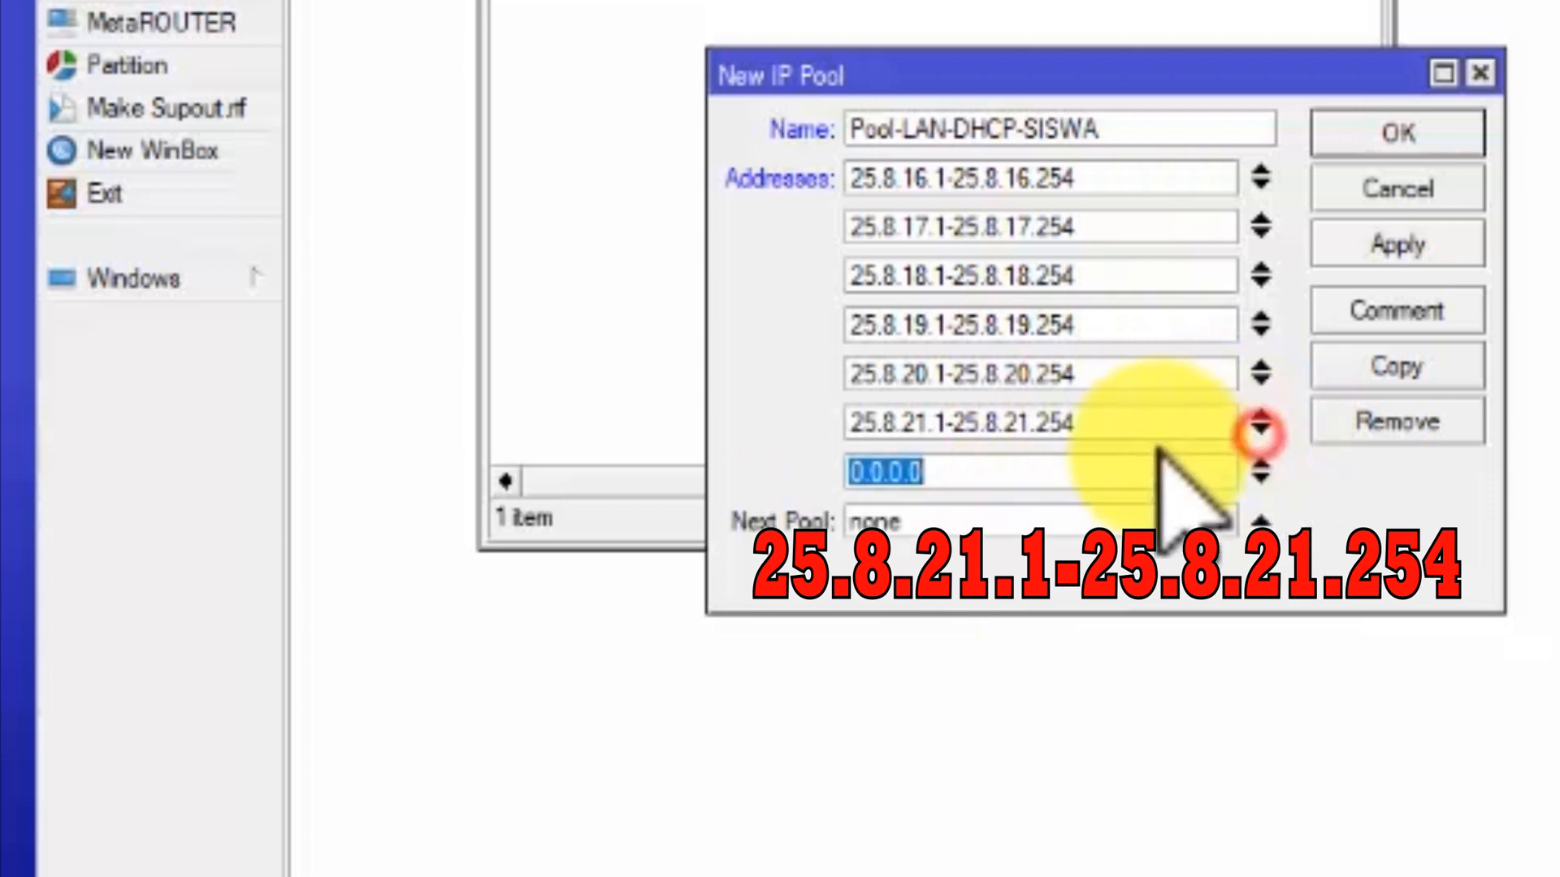
type("25.8.16.1-25.8.16.254")
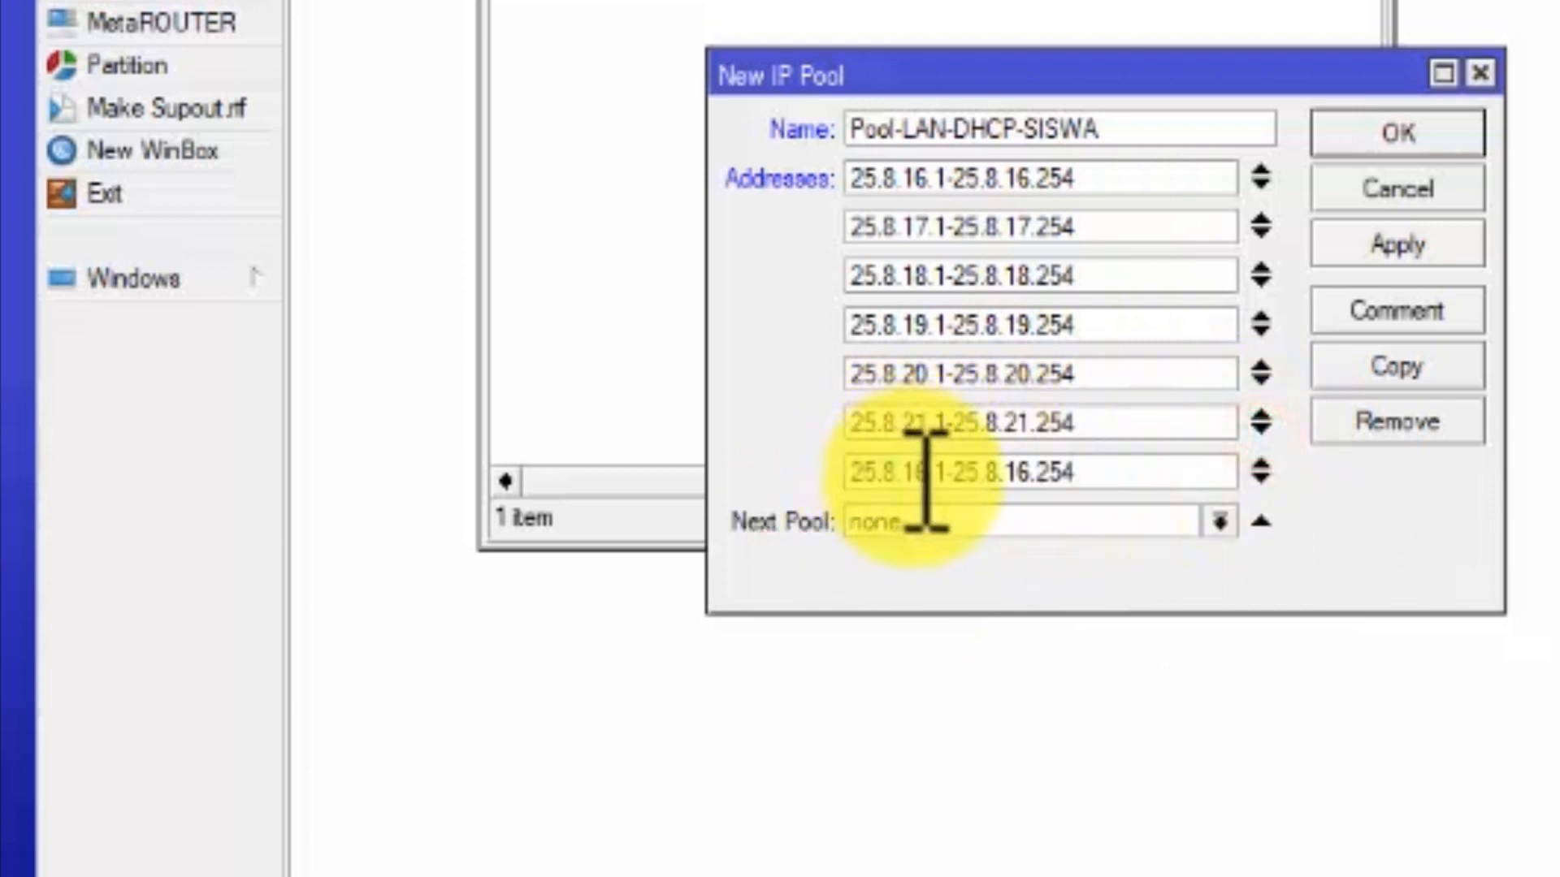
left_click(922, 483)
key("BackSpace")
key("BackSpace")
type("22")
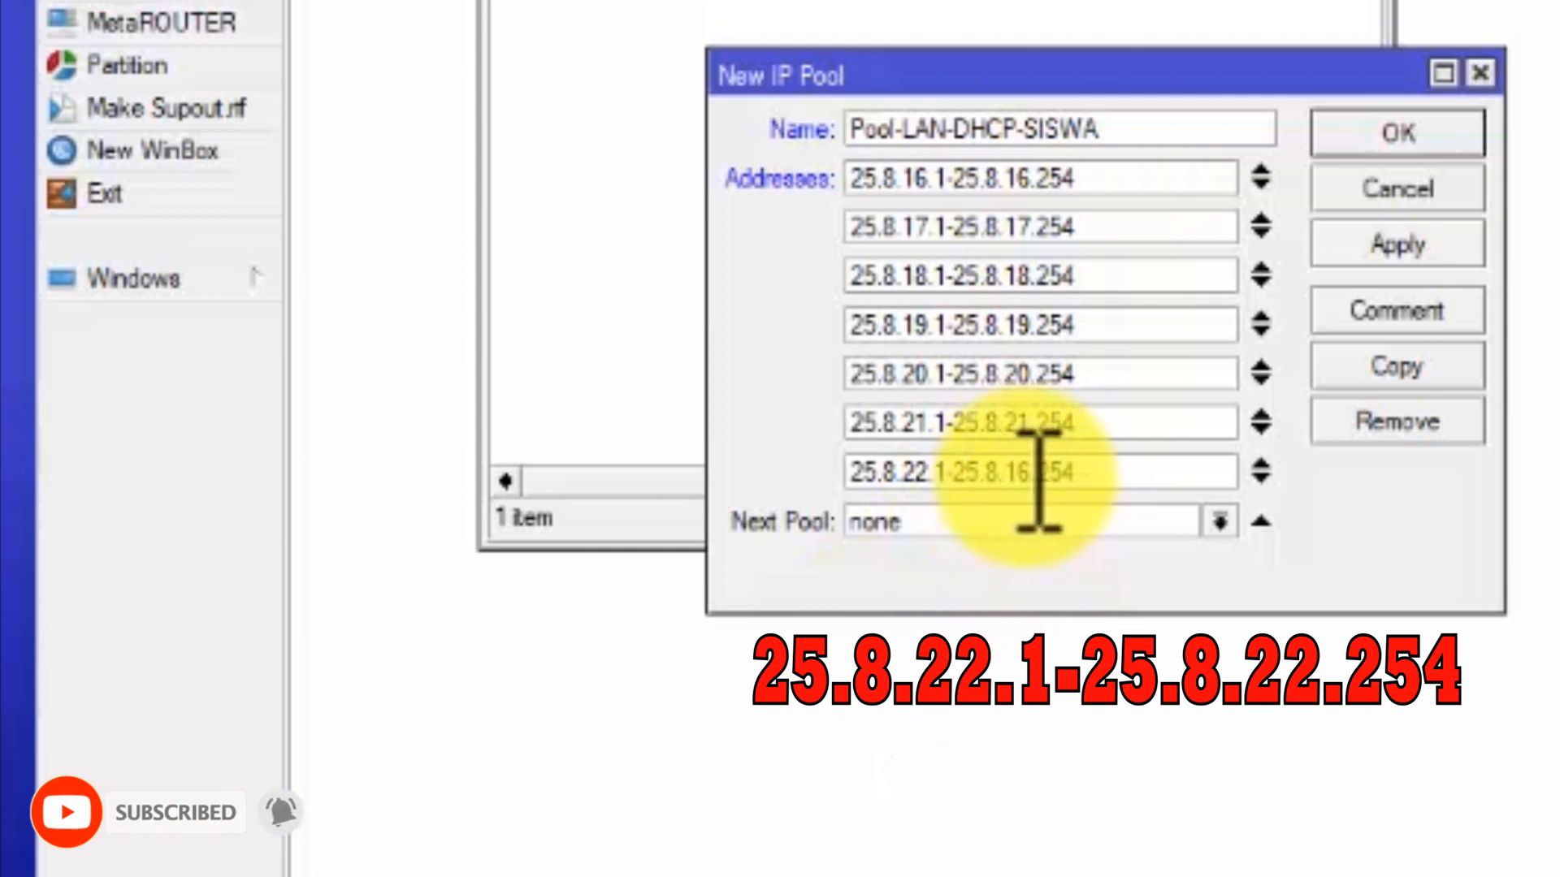
left_click(1025, 475)
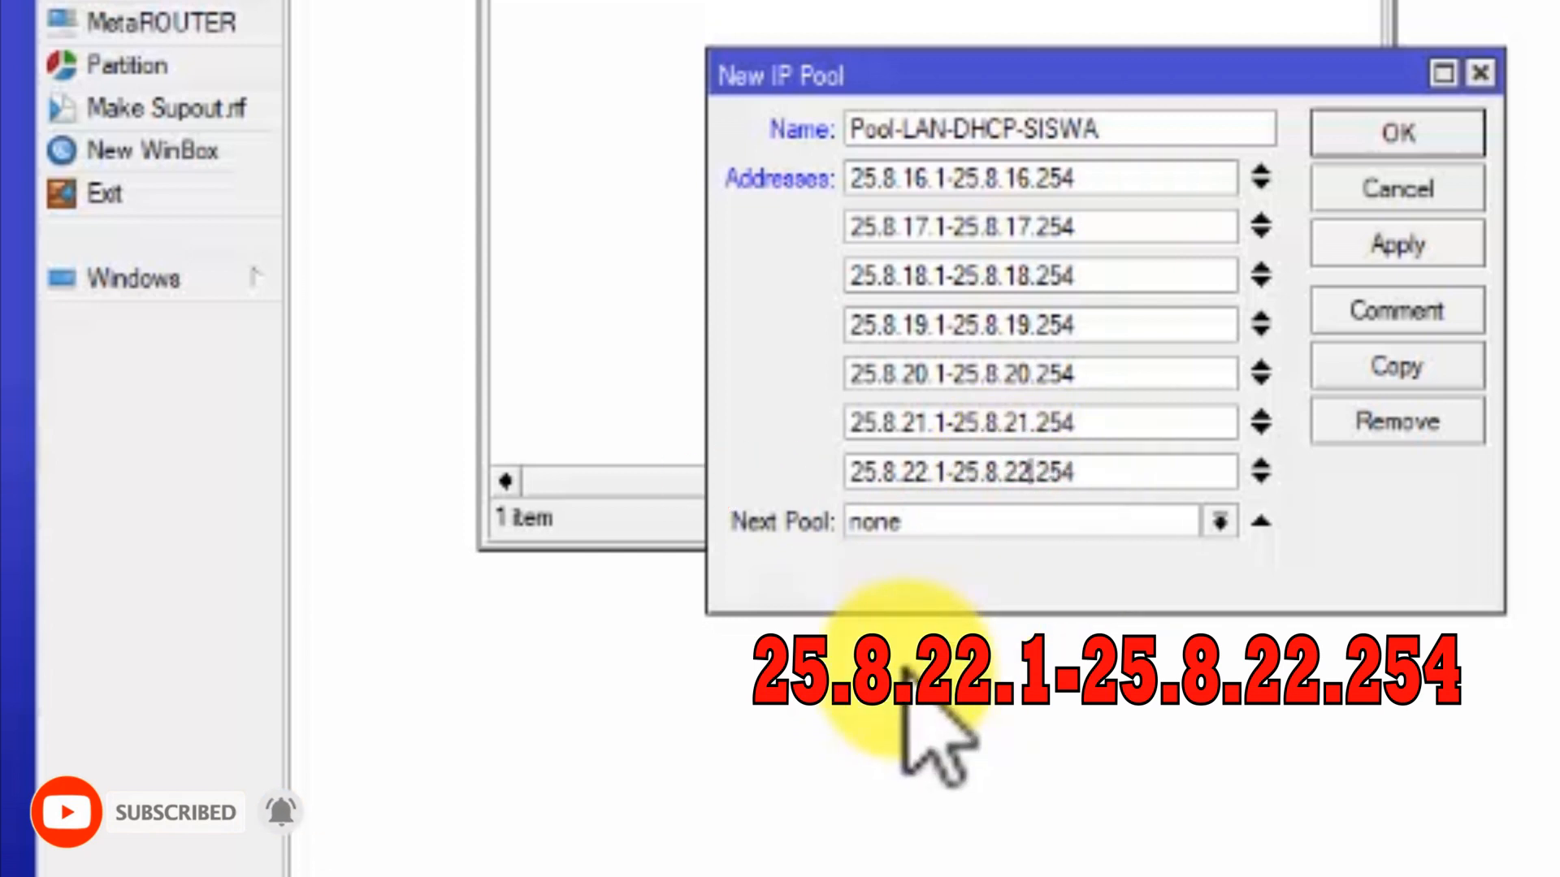
Add an eighth address range to the pool from the copied range and change it to 25.8.23.1-25.8.23.254
left_click(1260, 480)
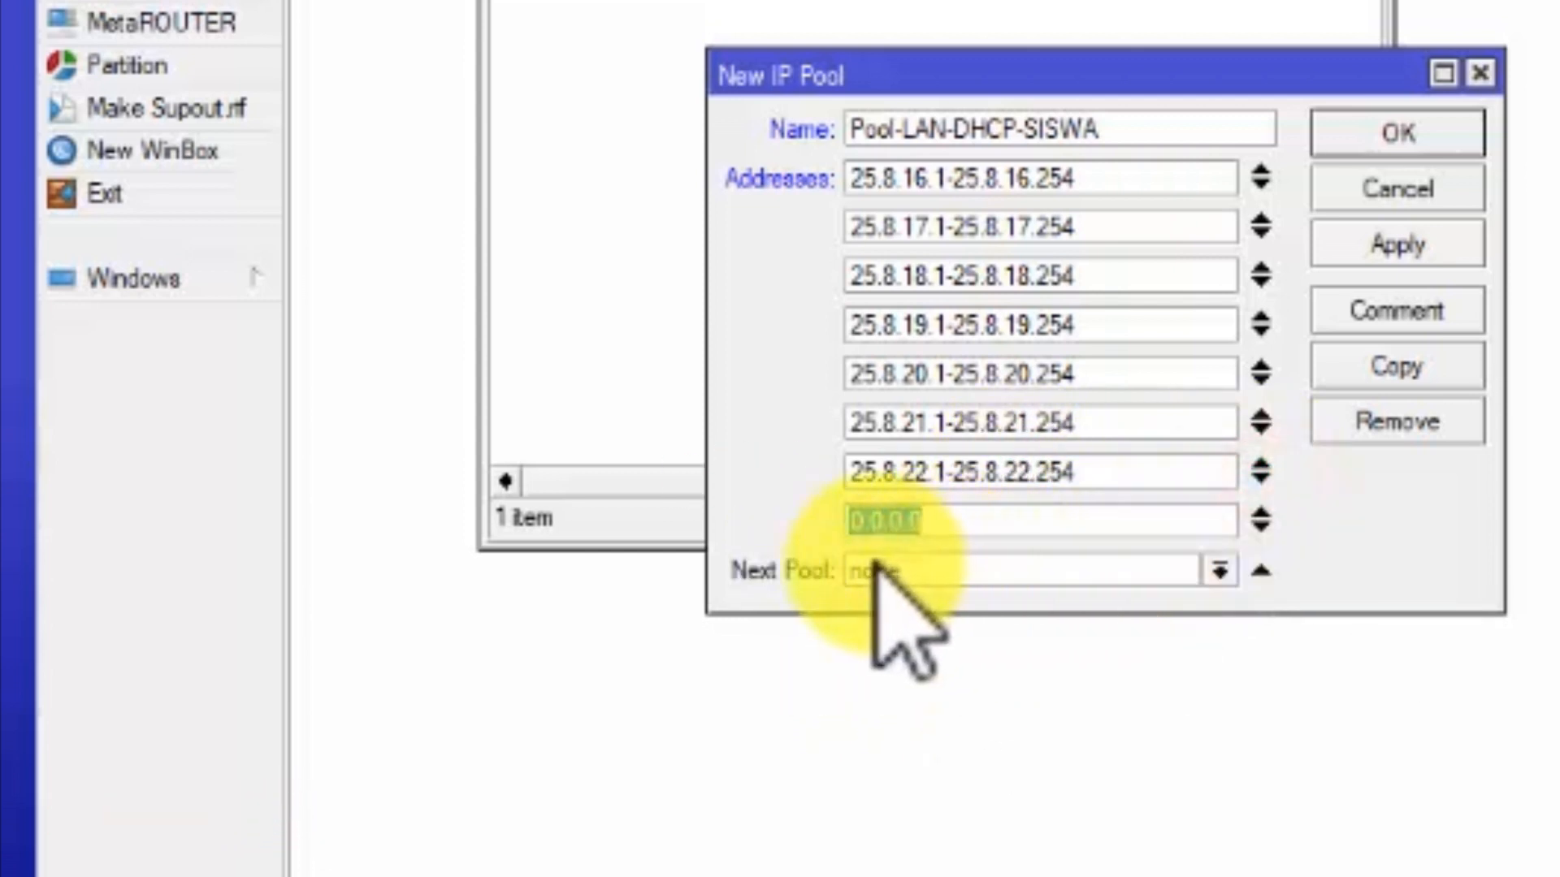
type("25.8.16.1-25.8.16.254")
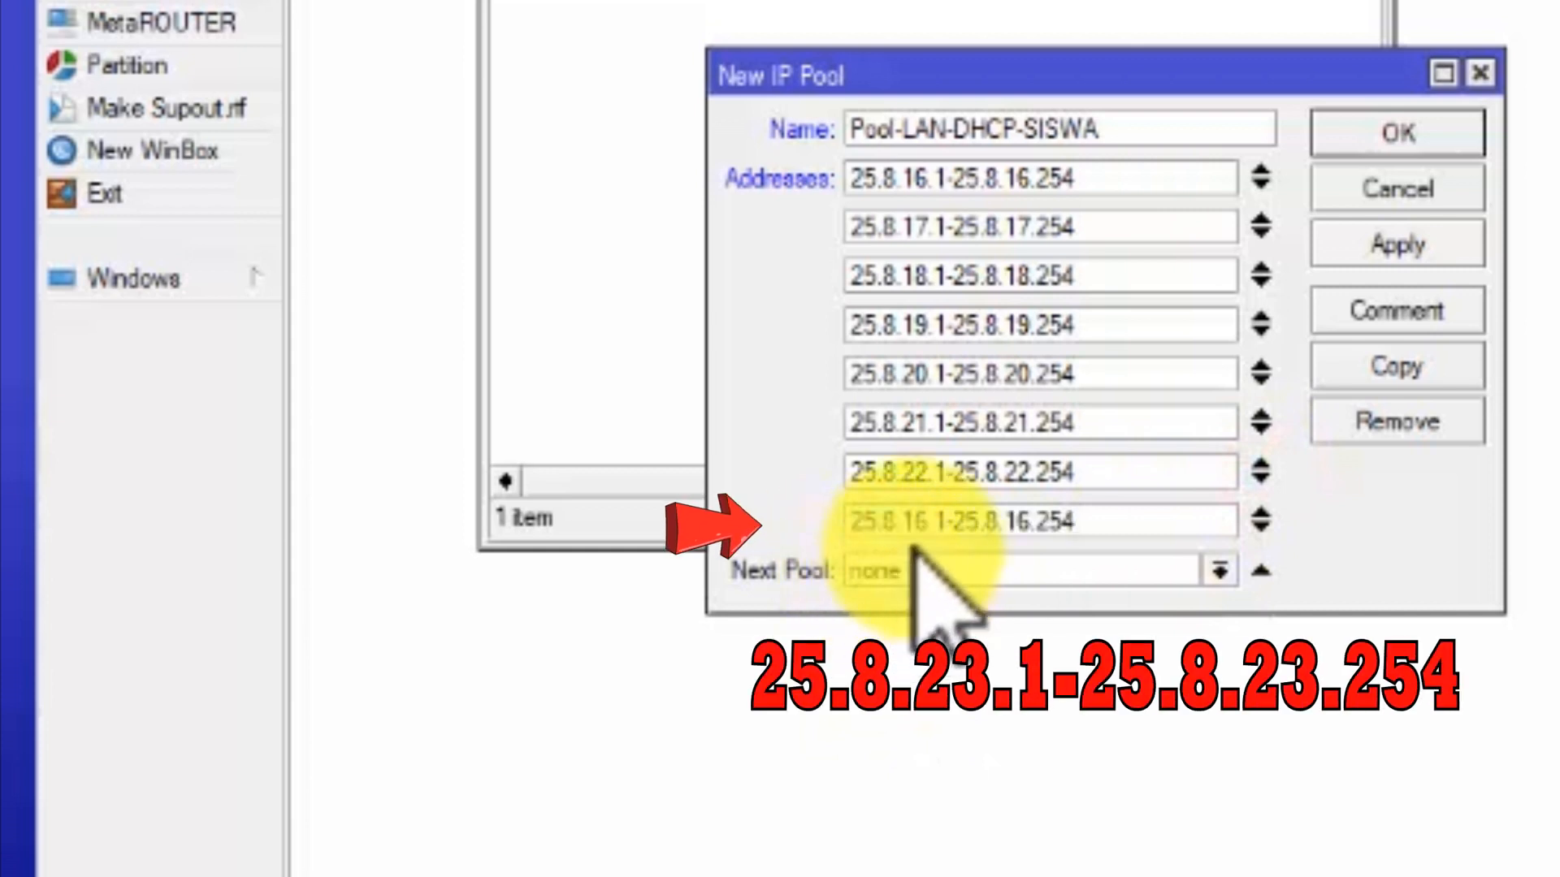
left_click(927, 525)
key("BackSpace")
key("BackSpace")
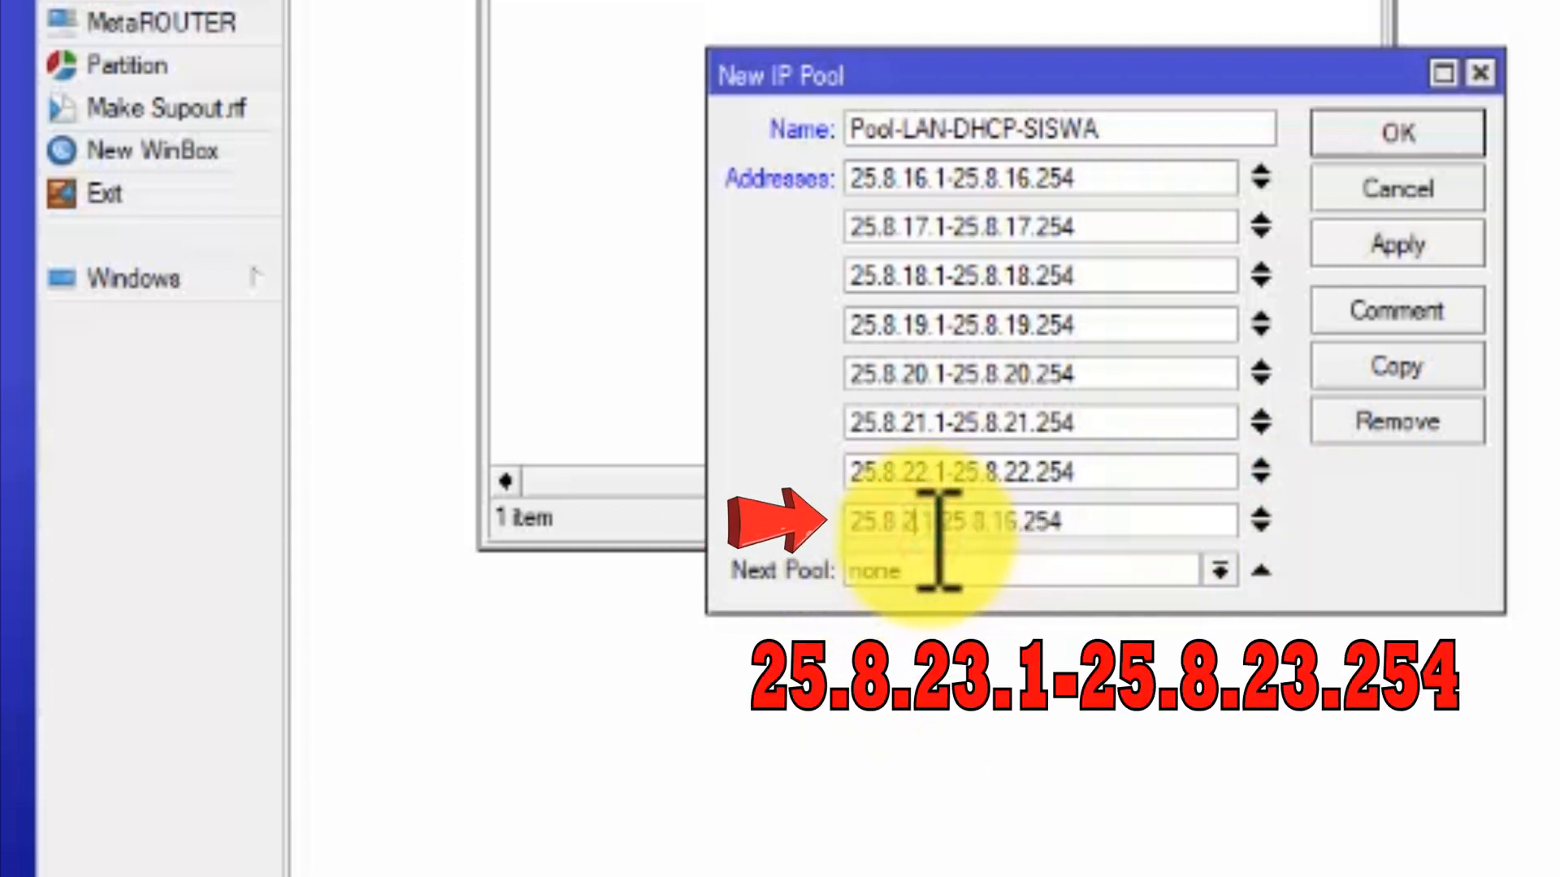
type("23.1")
left_click(1027, 524)
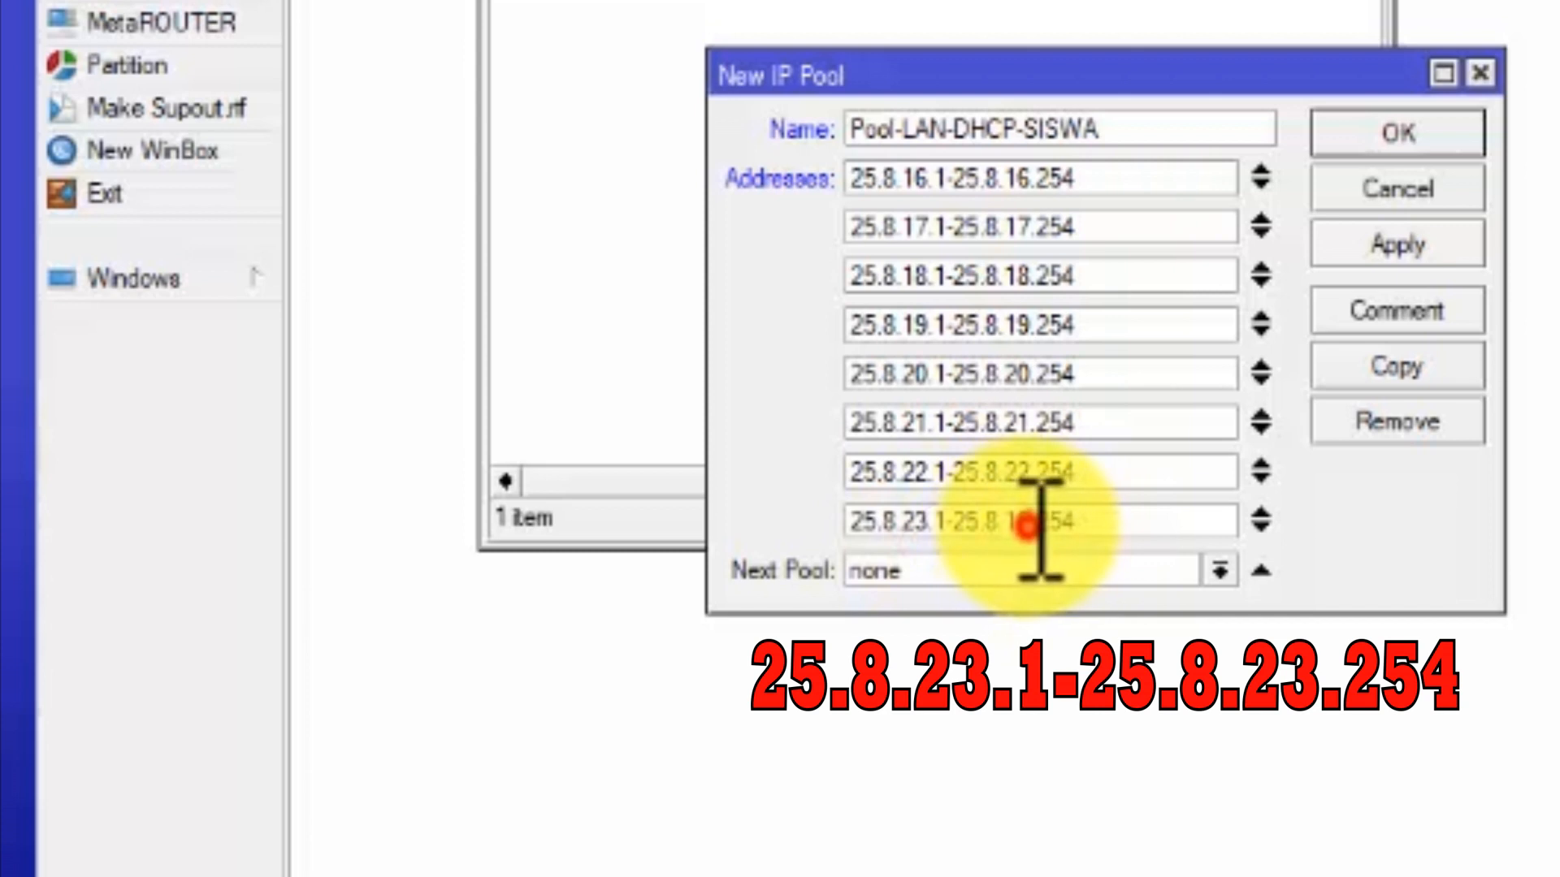
key("BackSpace")
key("BackSpace")
type("23")
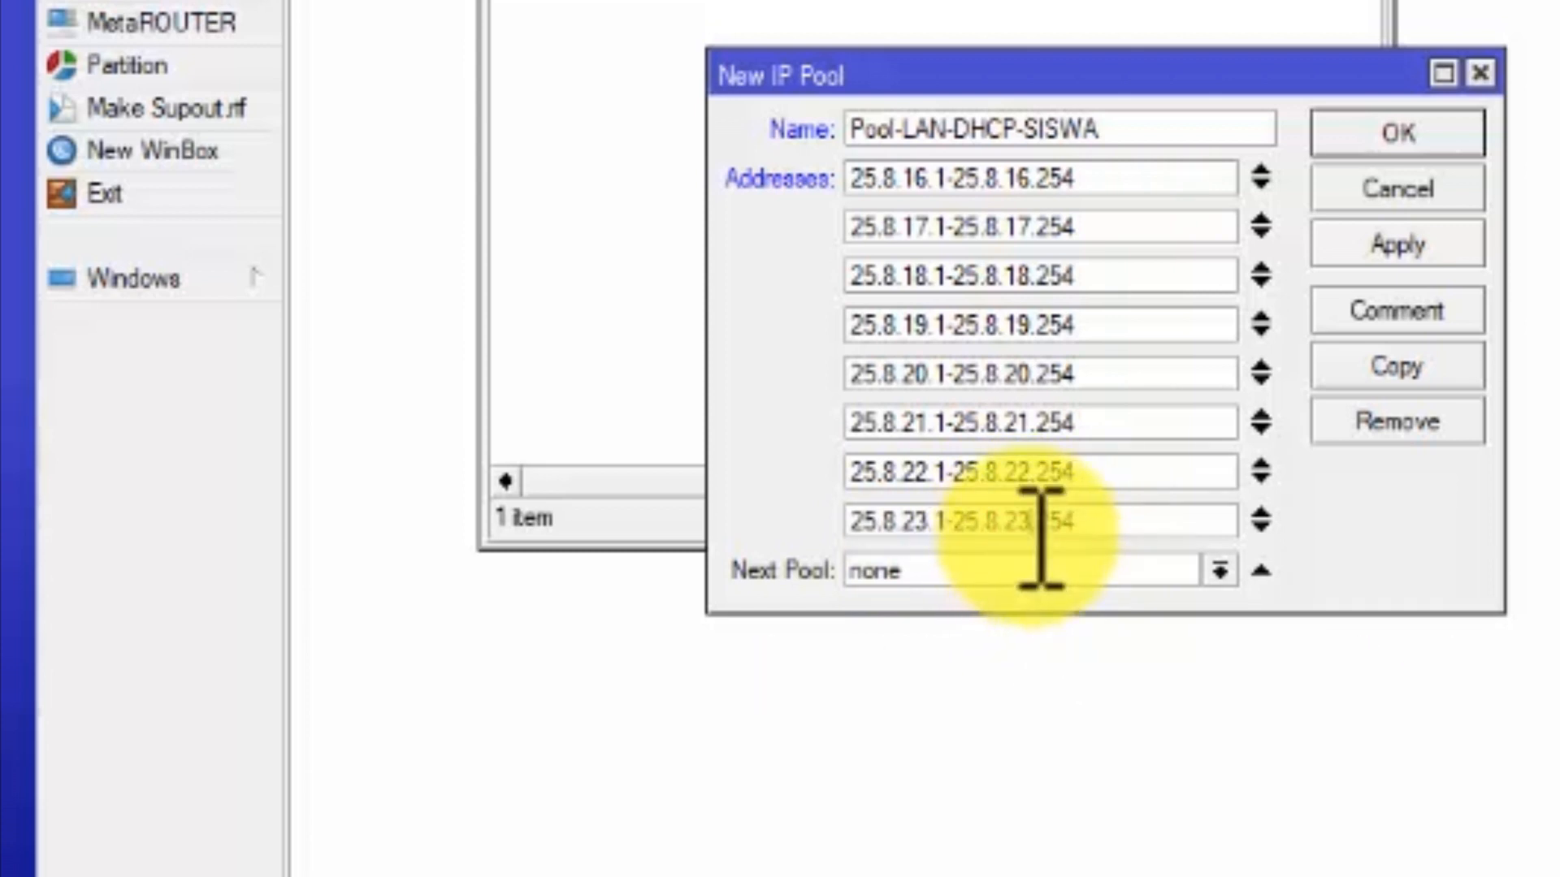
Apply the new pool, then set its next pool to Pool-LAN-DHCP-SISWA and apply that change
left_click(1427, 244)
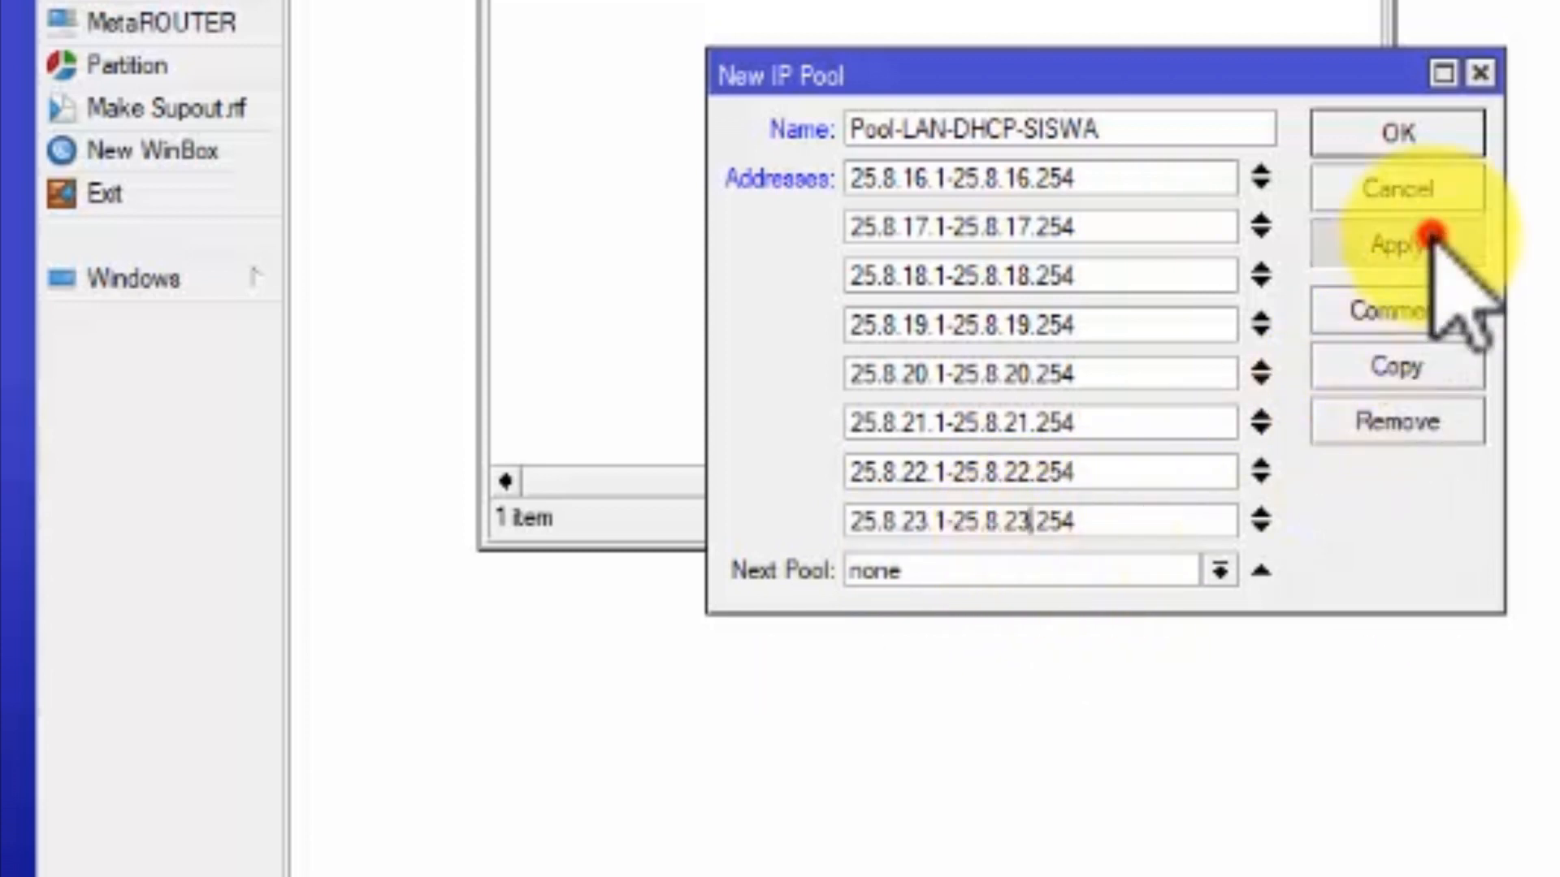
left_click(1199, 572)
left_click(1177, 603)
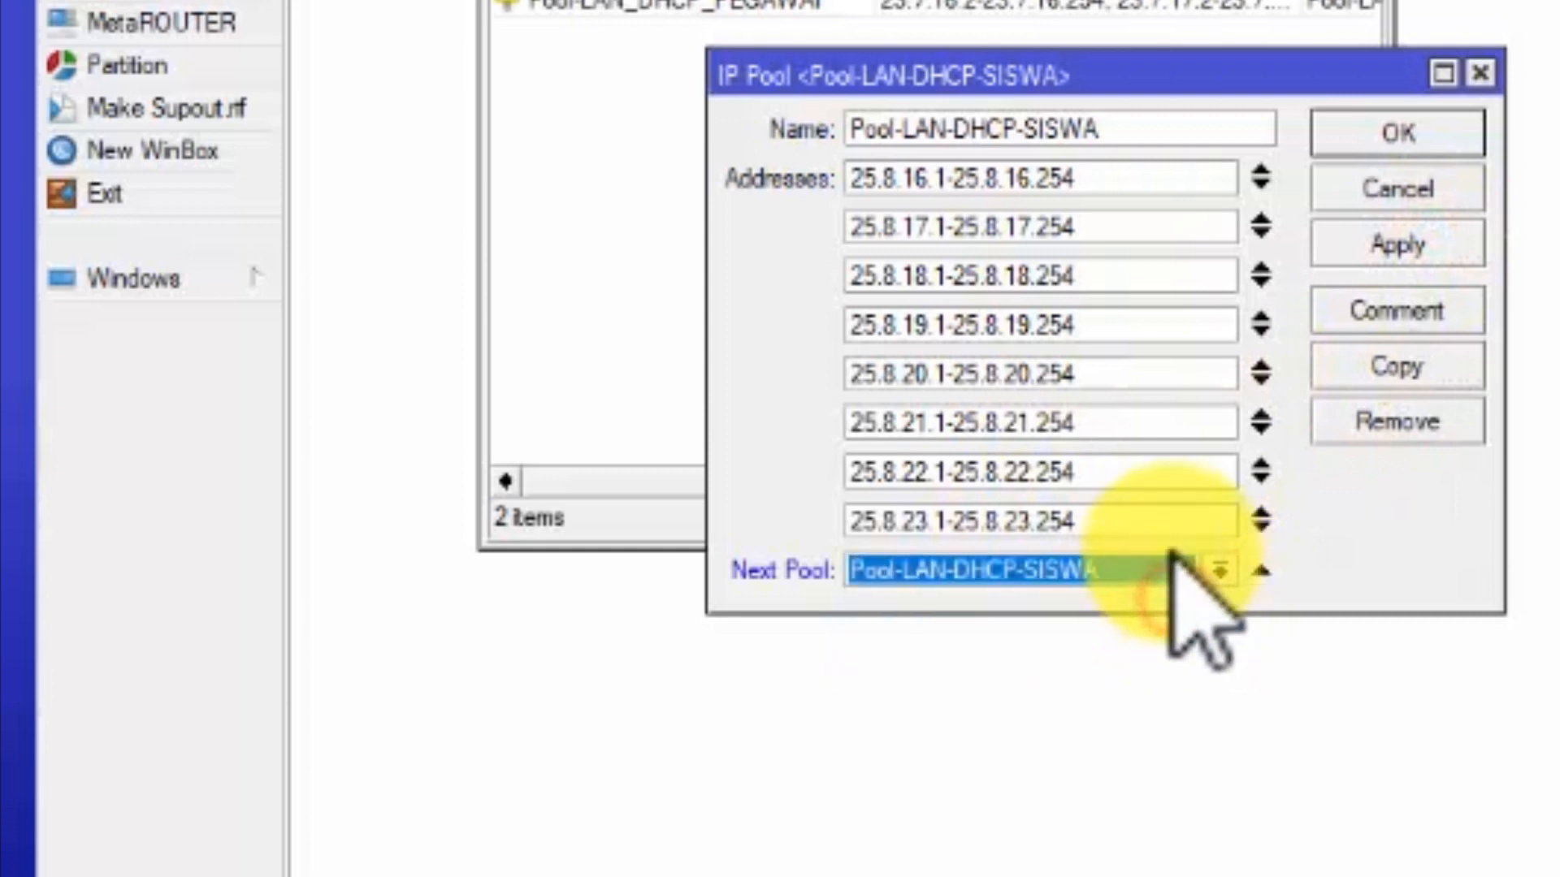
left_click(1423, 242)
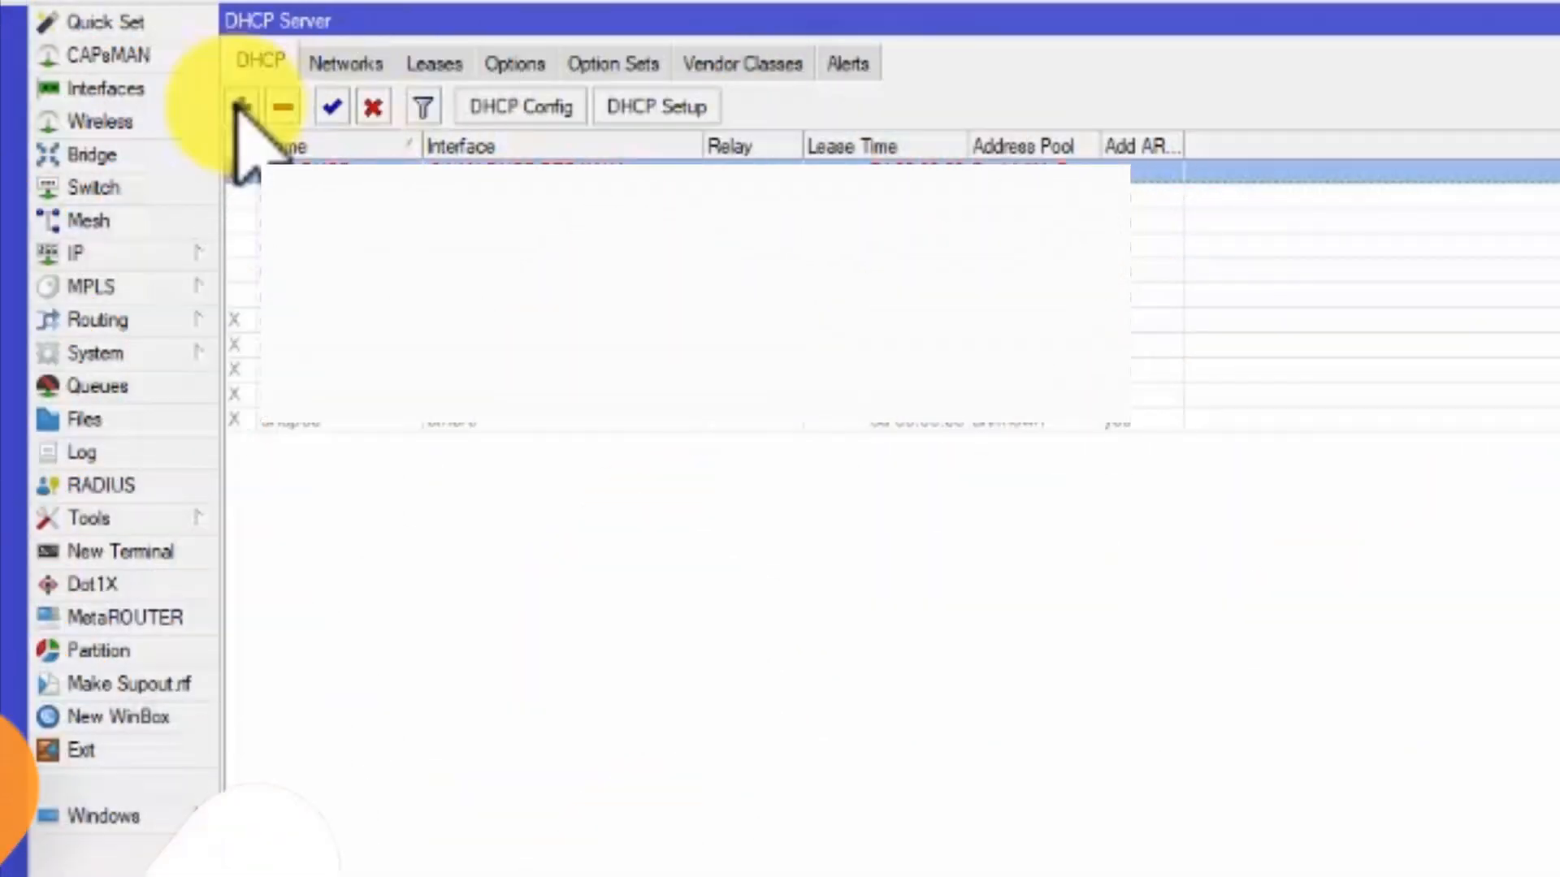
Start a new DHCP server named dhcp-LAN-SISWA on interface 3-LAN-DHCP-SISWA with address pool Pool-LAN-DHCP-SISWA
left_click(236, 107)
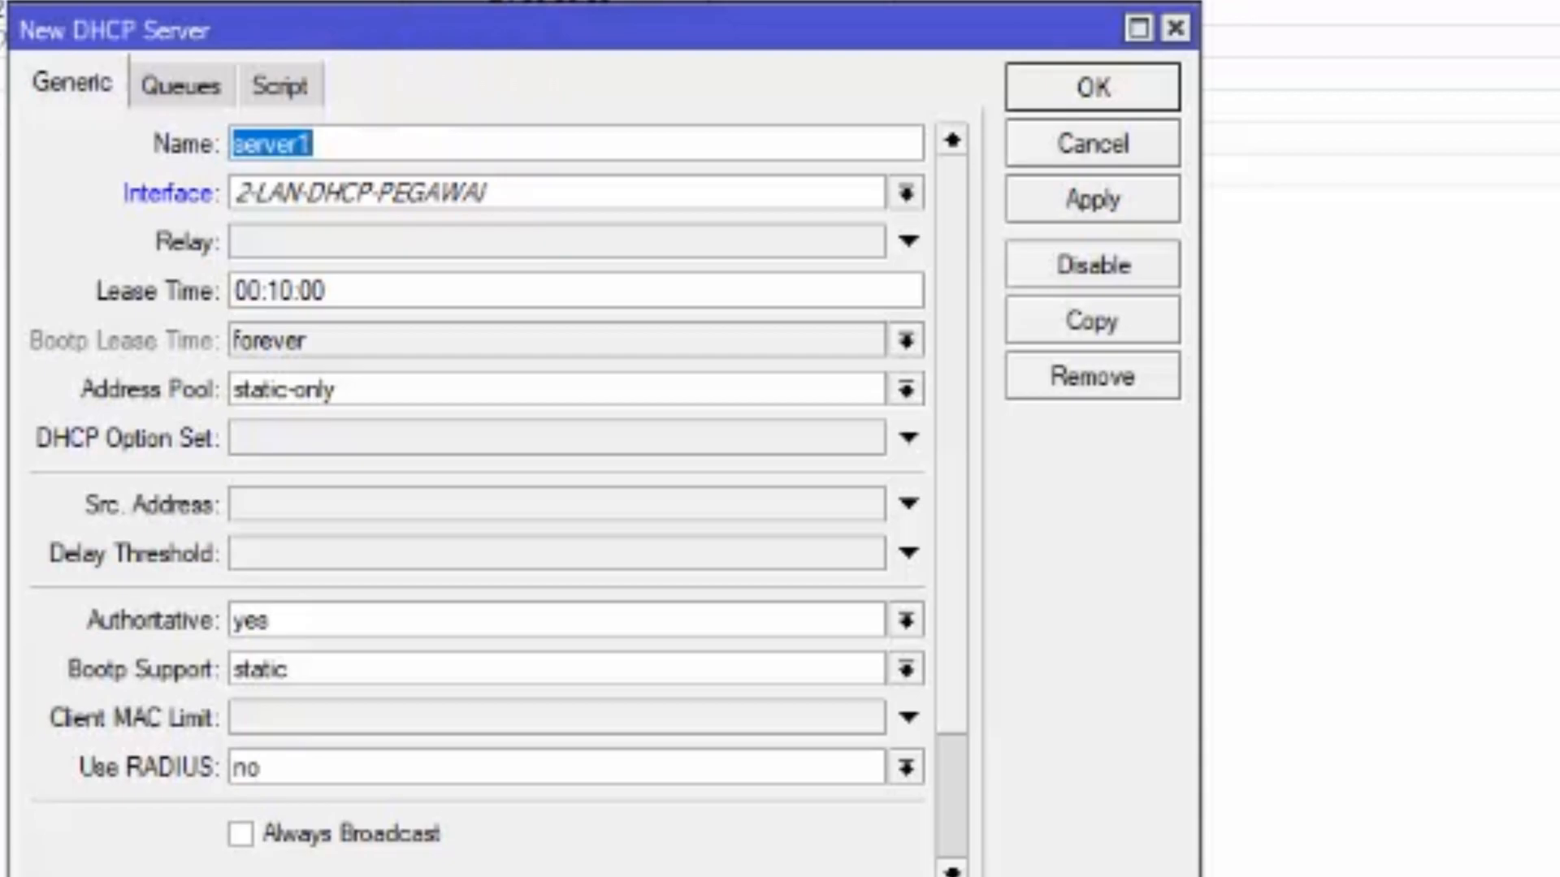
type("LAN-SISWA")
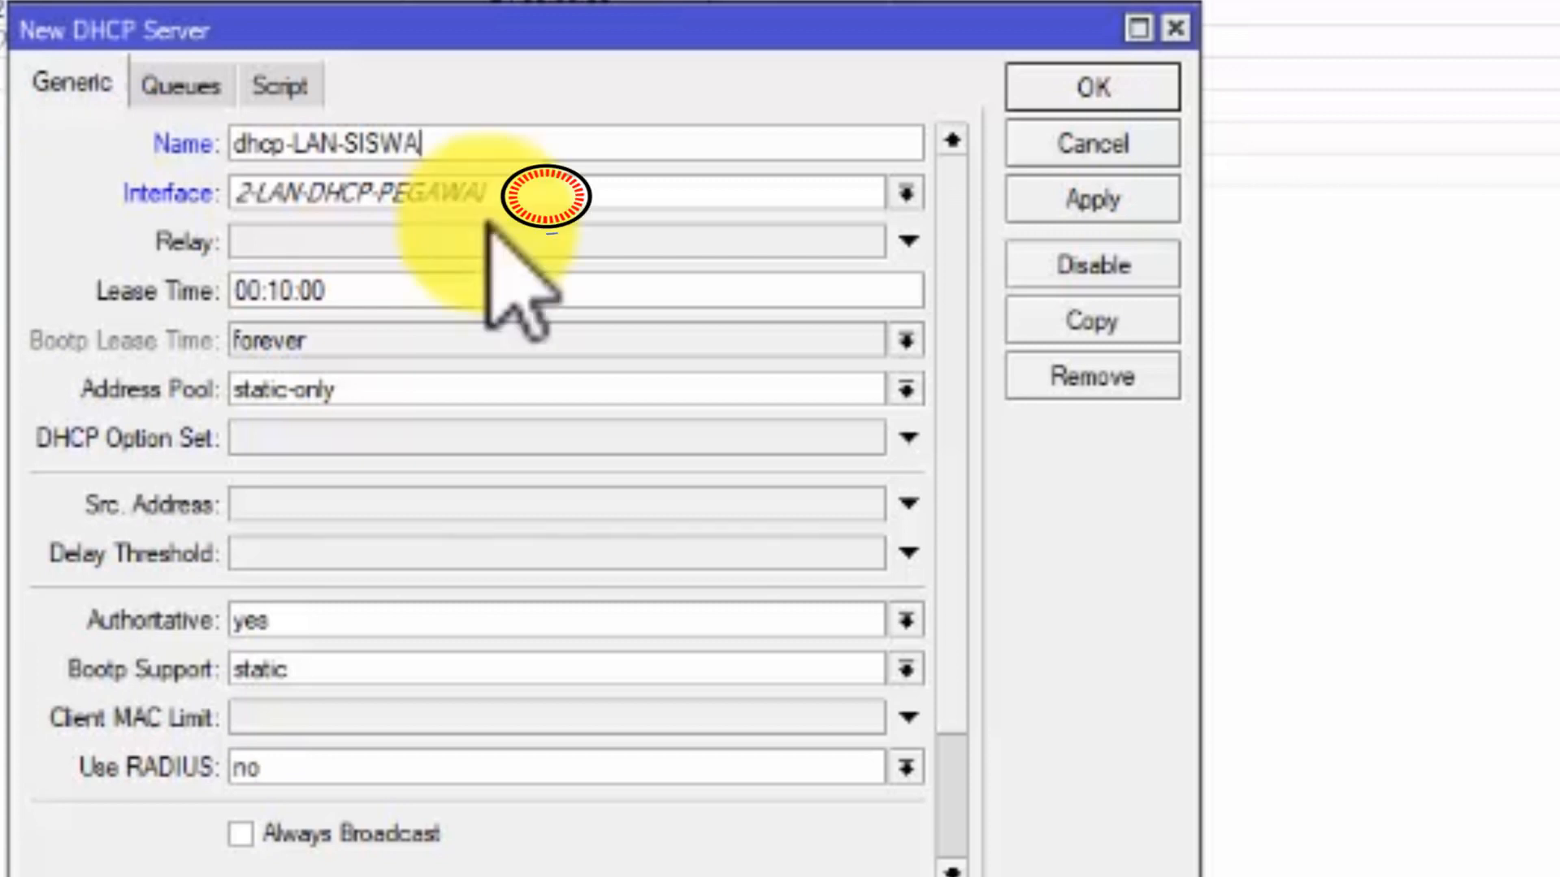
left_click(546, 195)
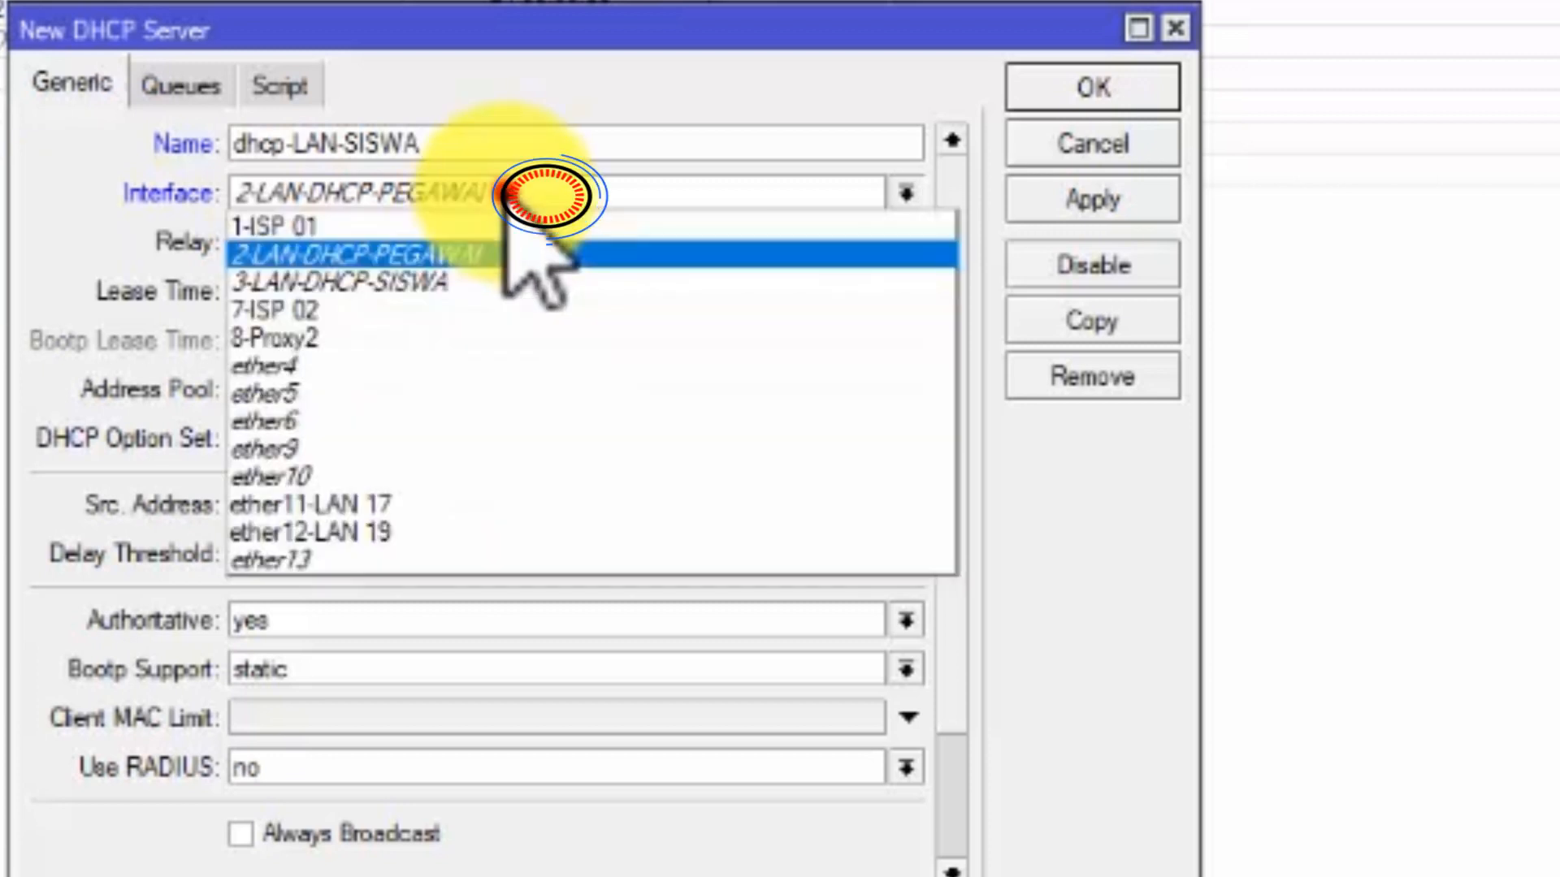
left_click(503, 281)
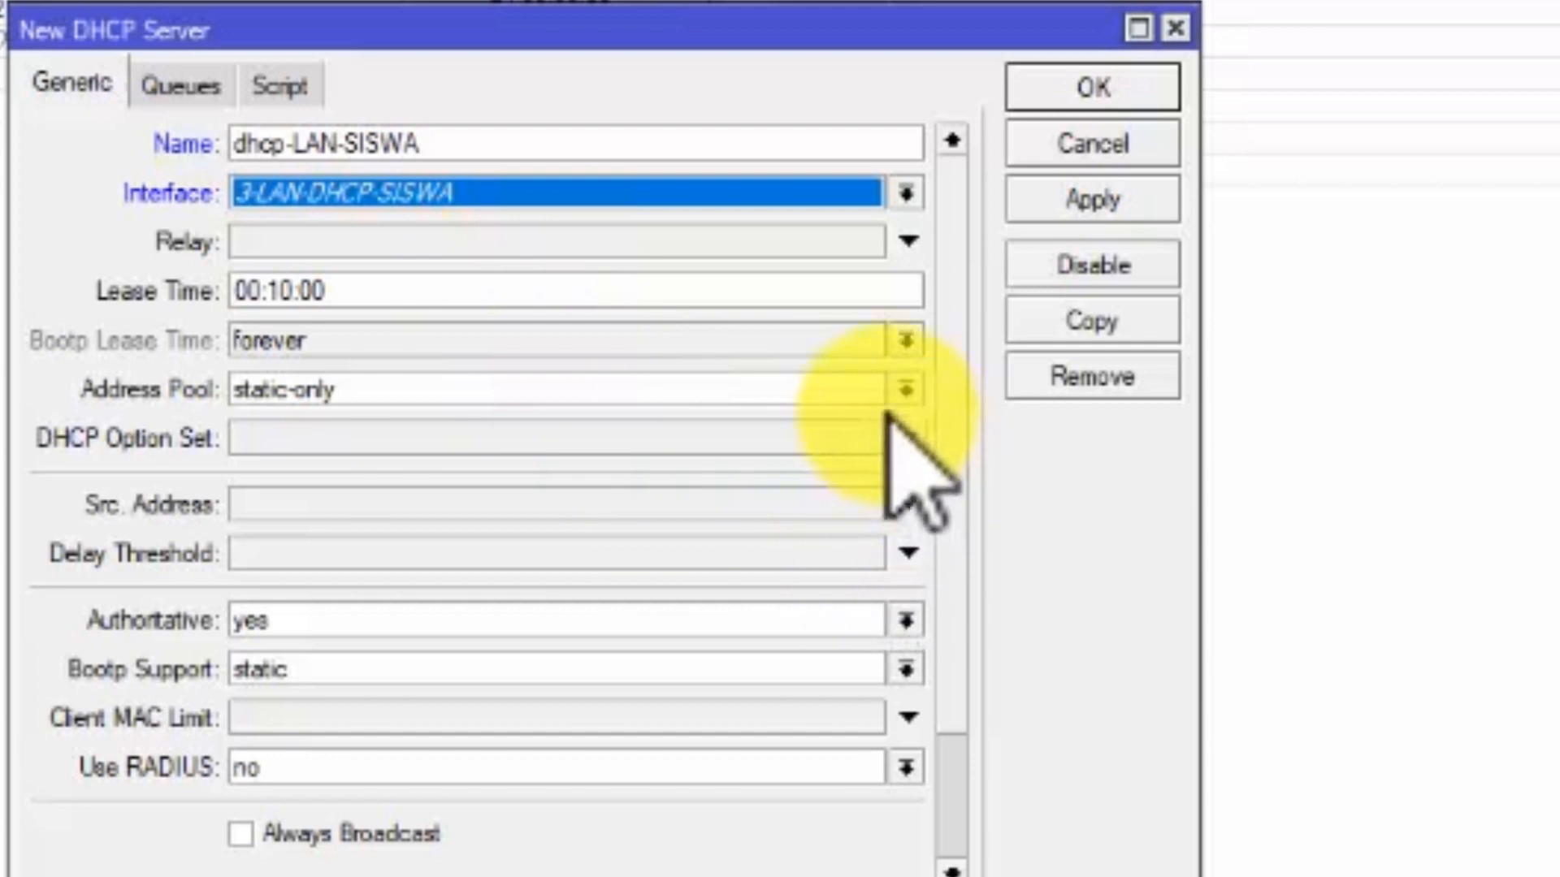
left_click(904, 392)
left_click(803, 424)
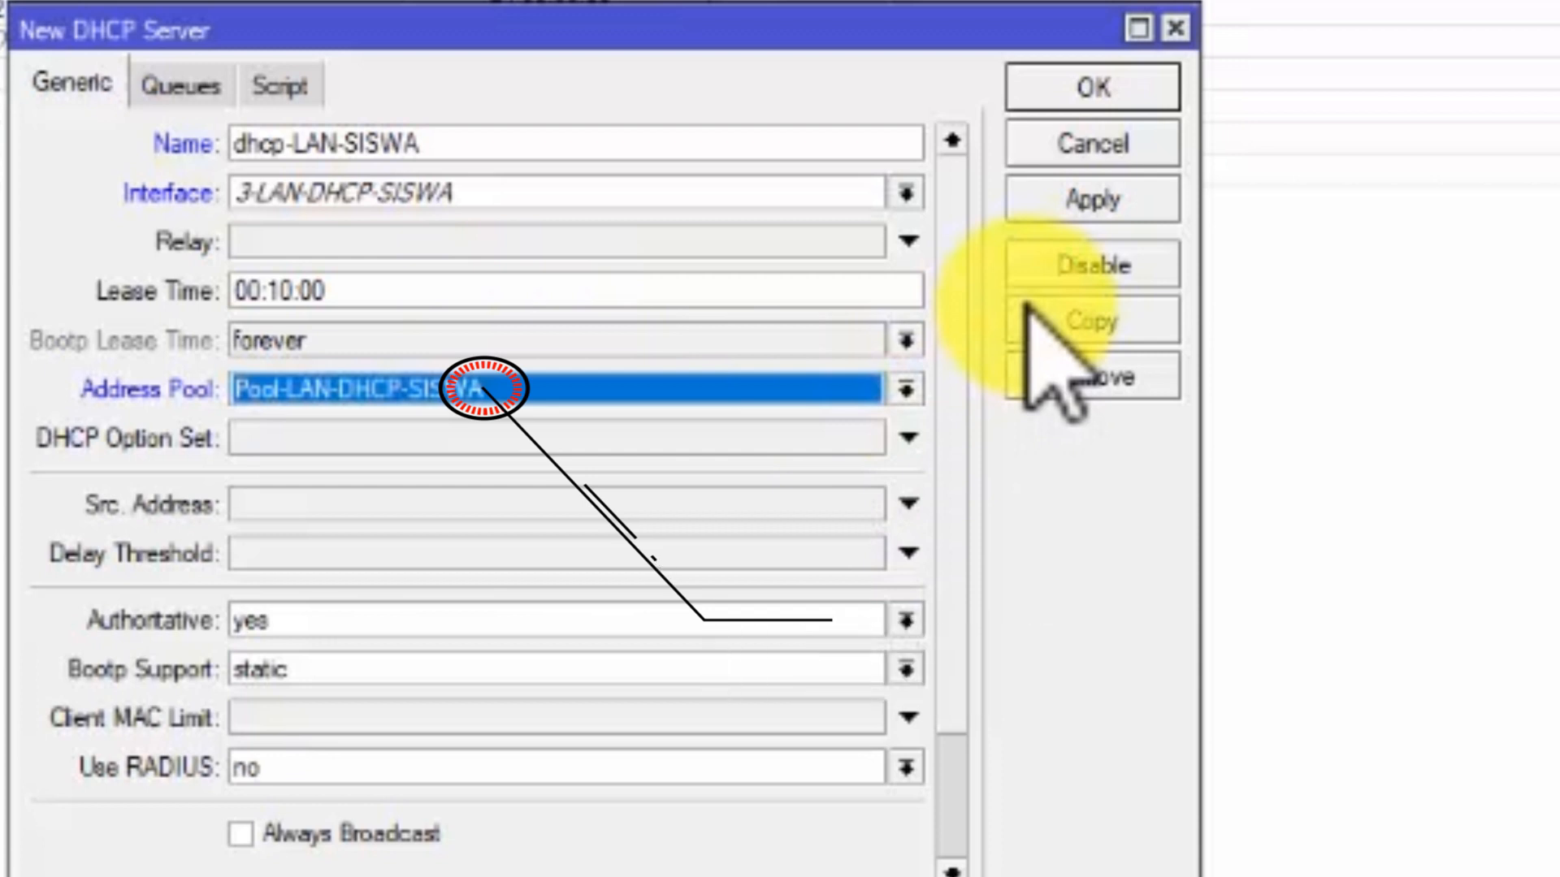
Apply and save the new DHCP server dhcp-LAN-SISWA, then select it in the DHCP server list
left_click(1109, 195)
left_click(1093, 87)
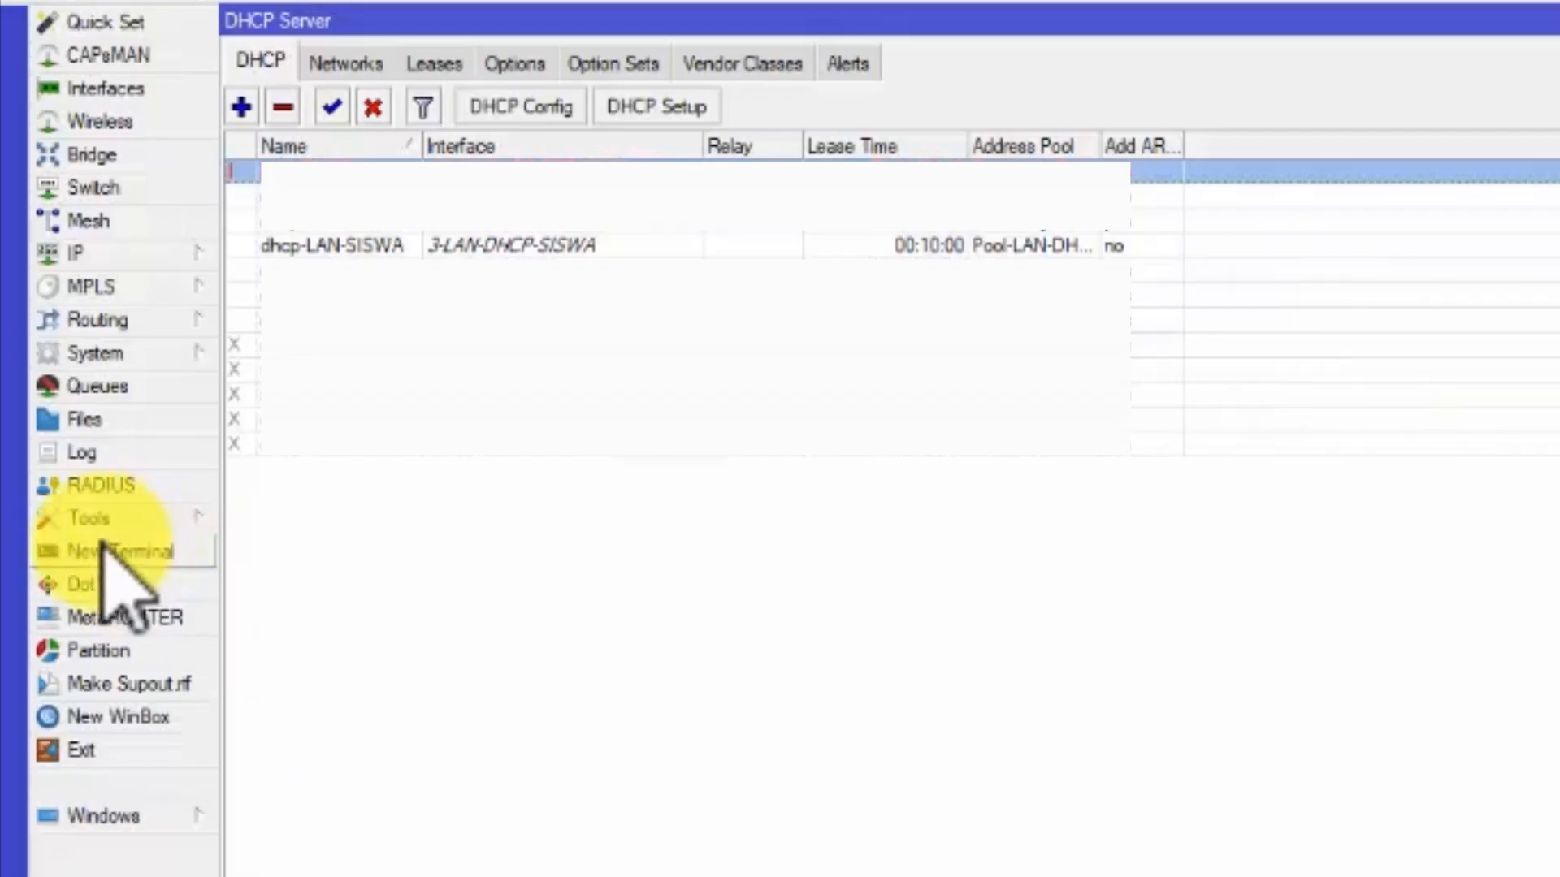
left_click(392, 248)
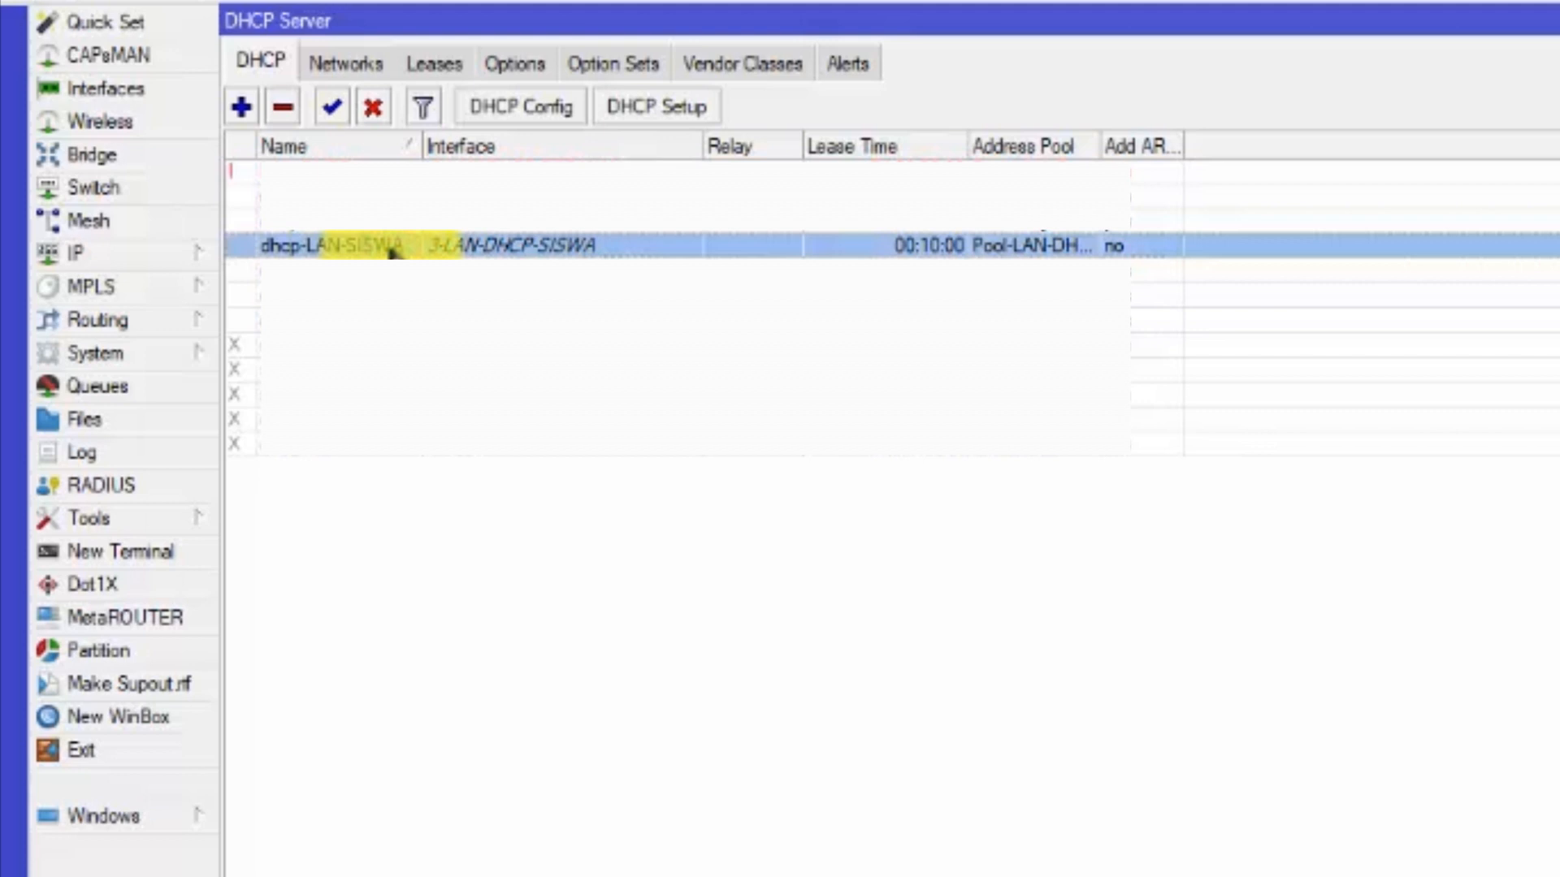
Start a new DHCP network from a copy of the 23.7.16.0/21 network and set its address to 25.8.16.0/21
left_click(357, 69)
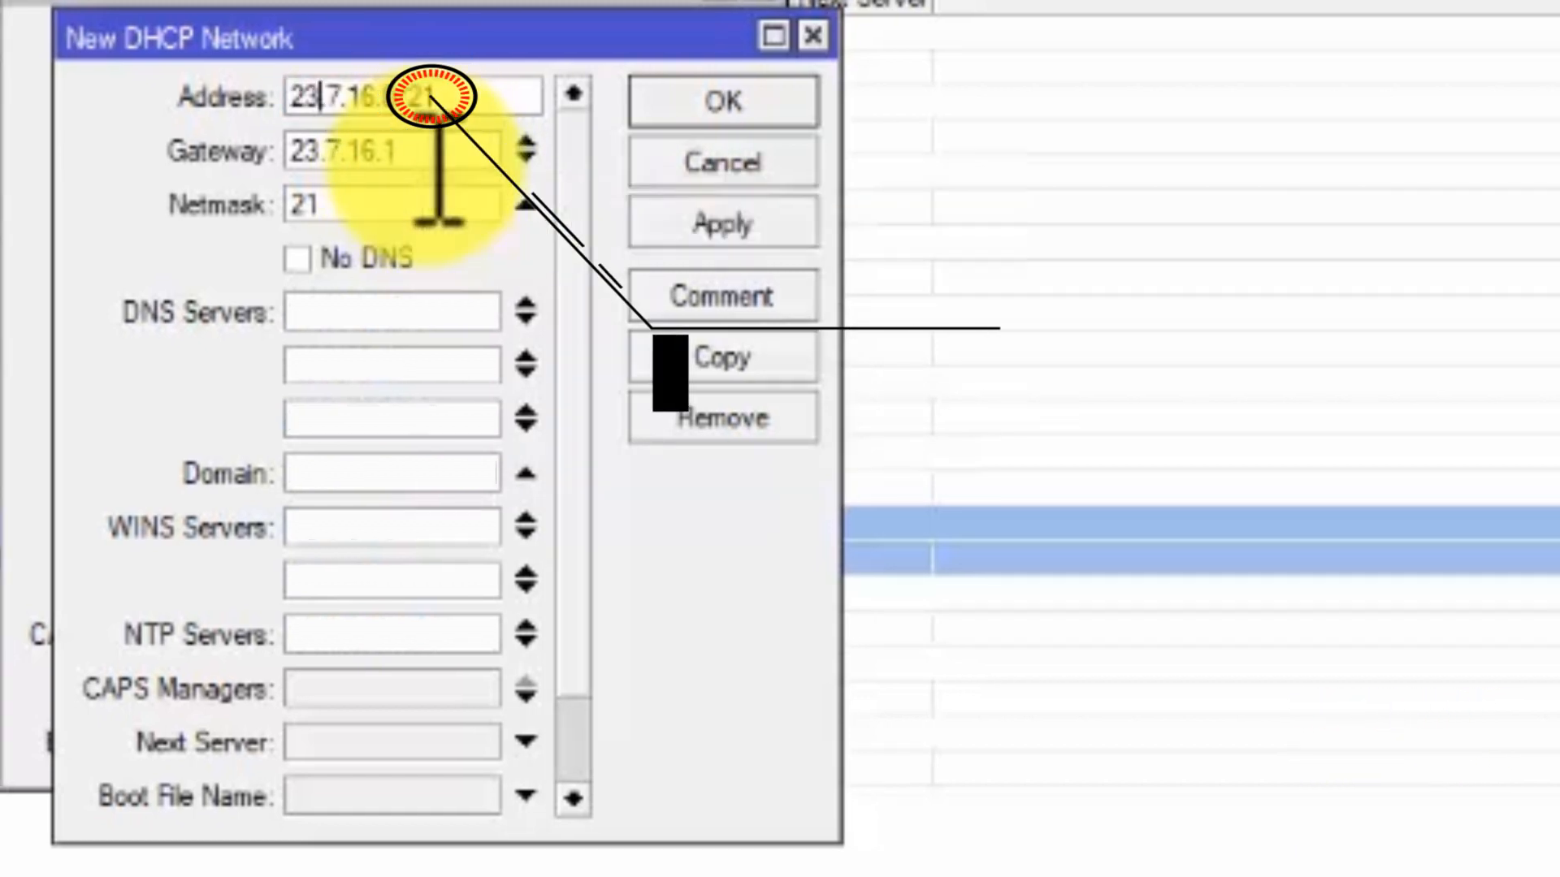
key("BackSpace")
type("5")
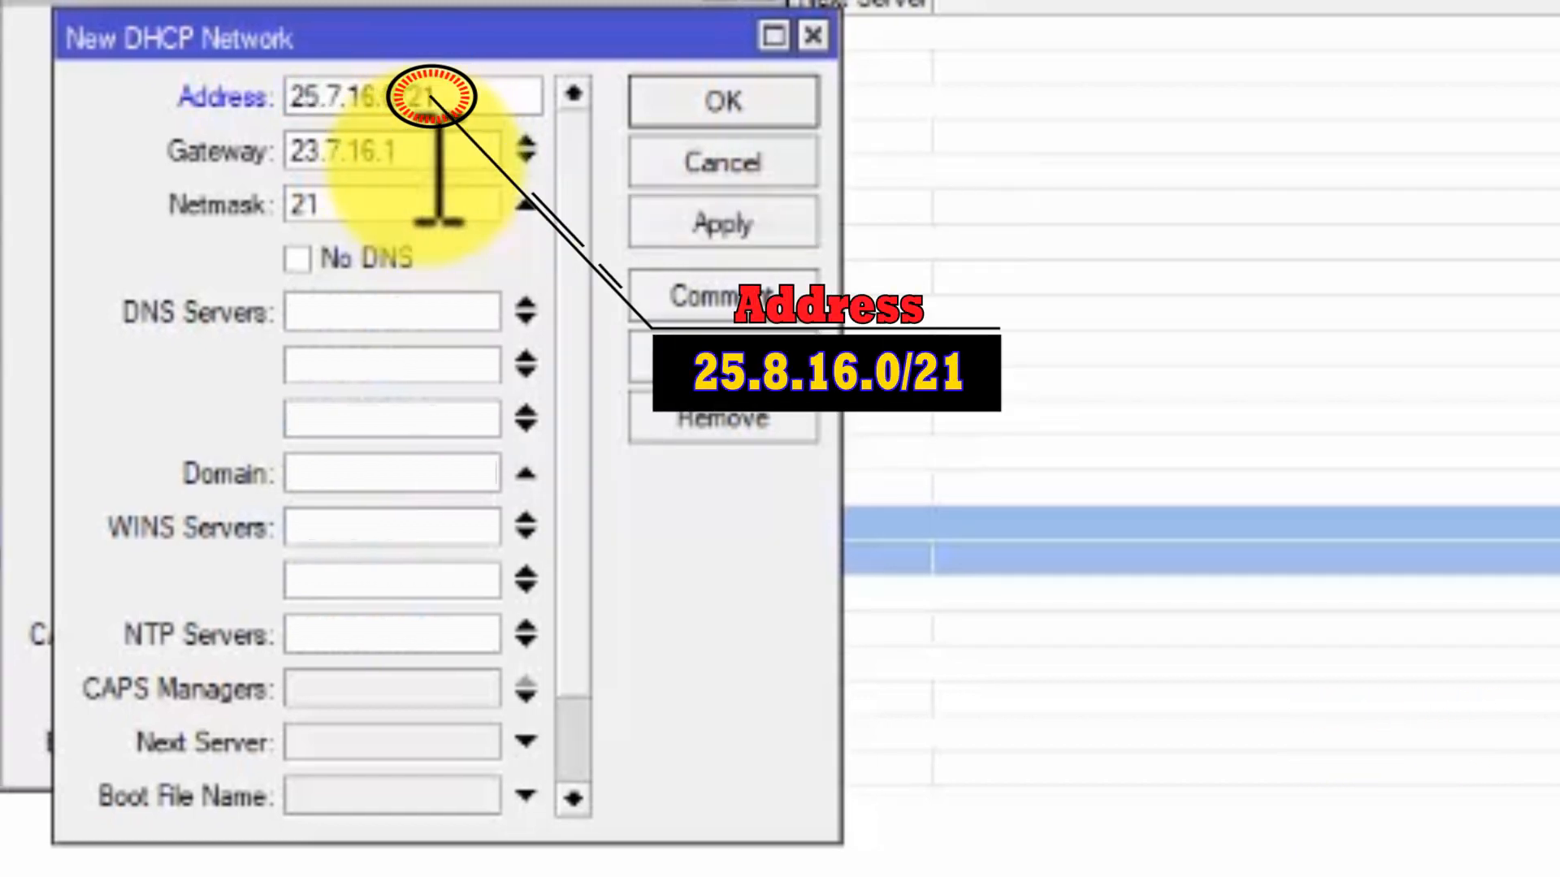
key("Right")
key("Delete")
type("8")
Set the new DHCP network's gateway to 25.8.16.1 and apply the entry
left_click(314, 149)
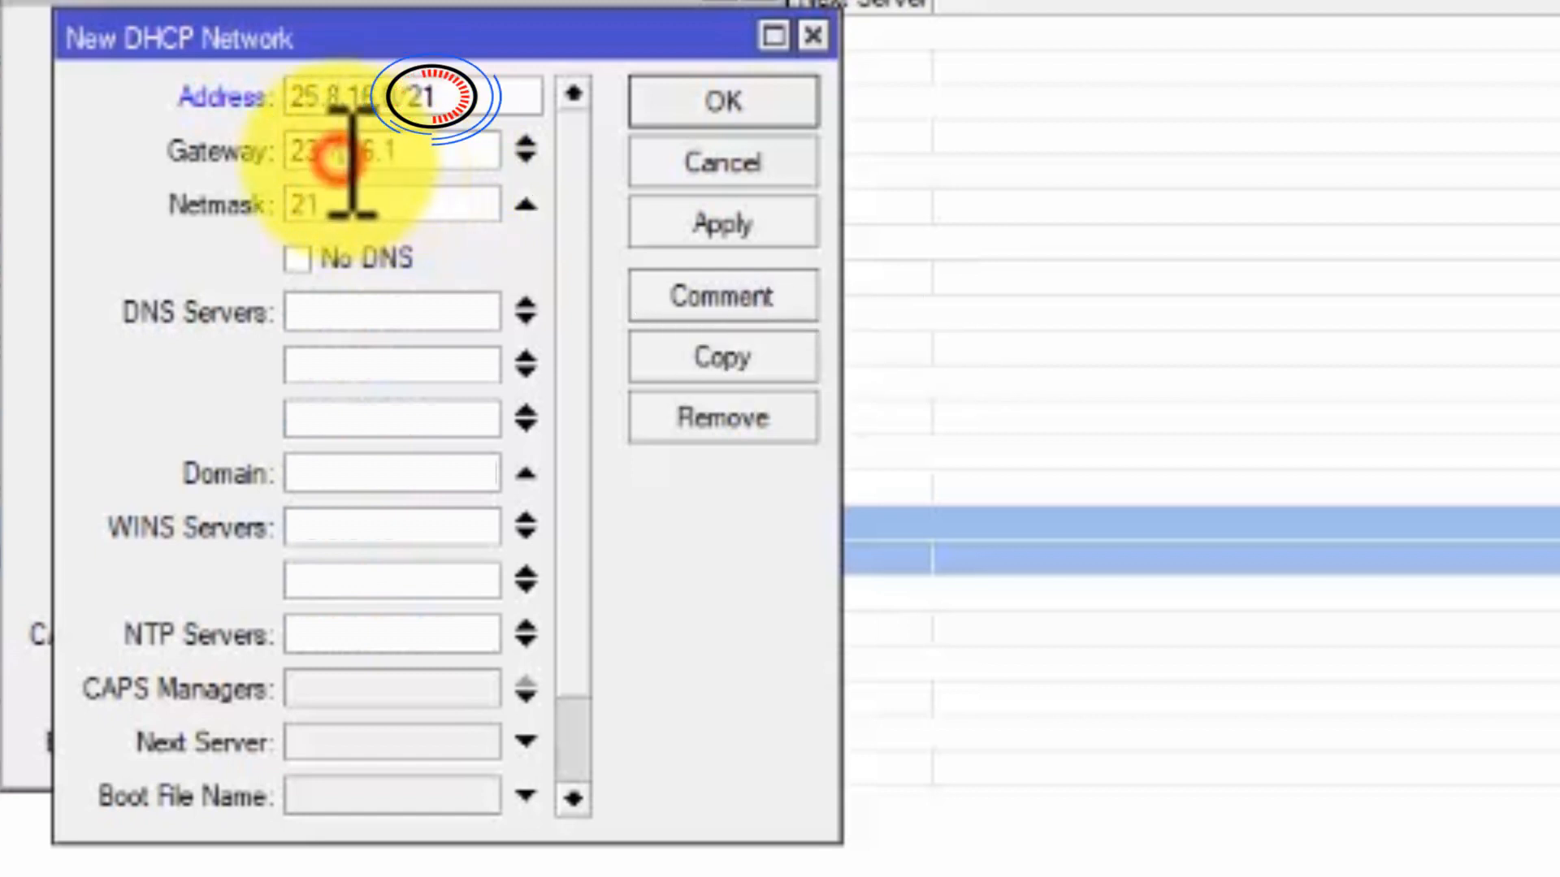
left_click(382, 153)
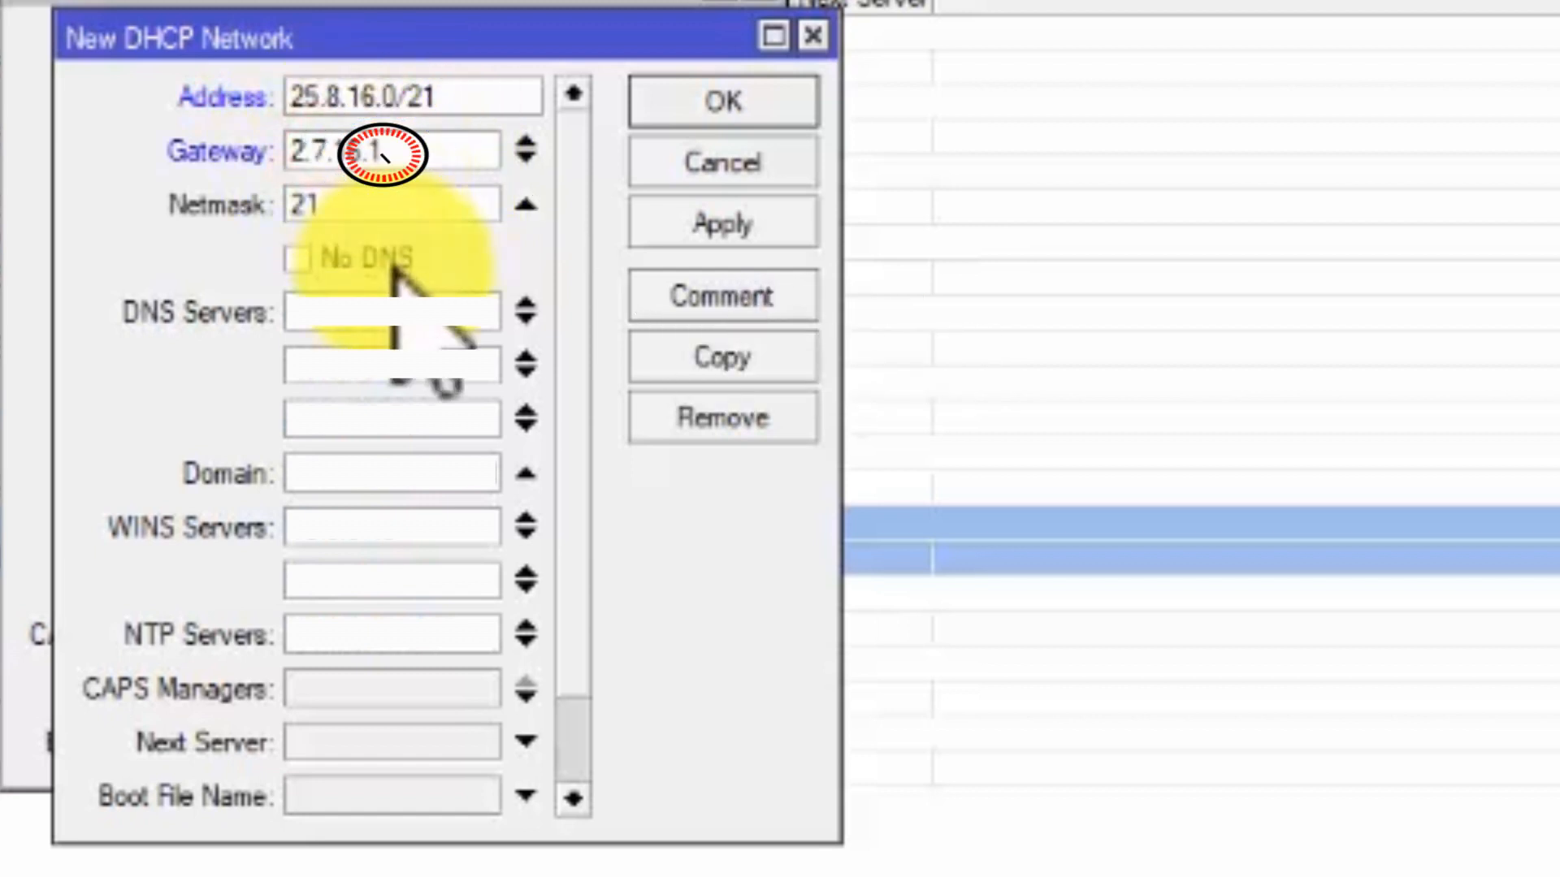
key("Delete")
type("8")
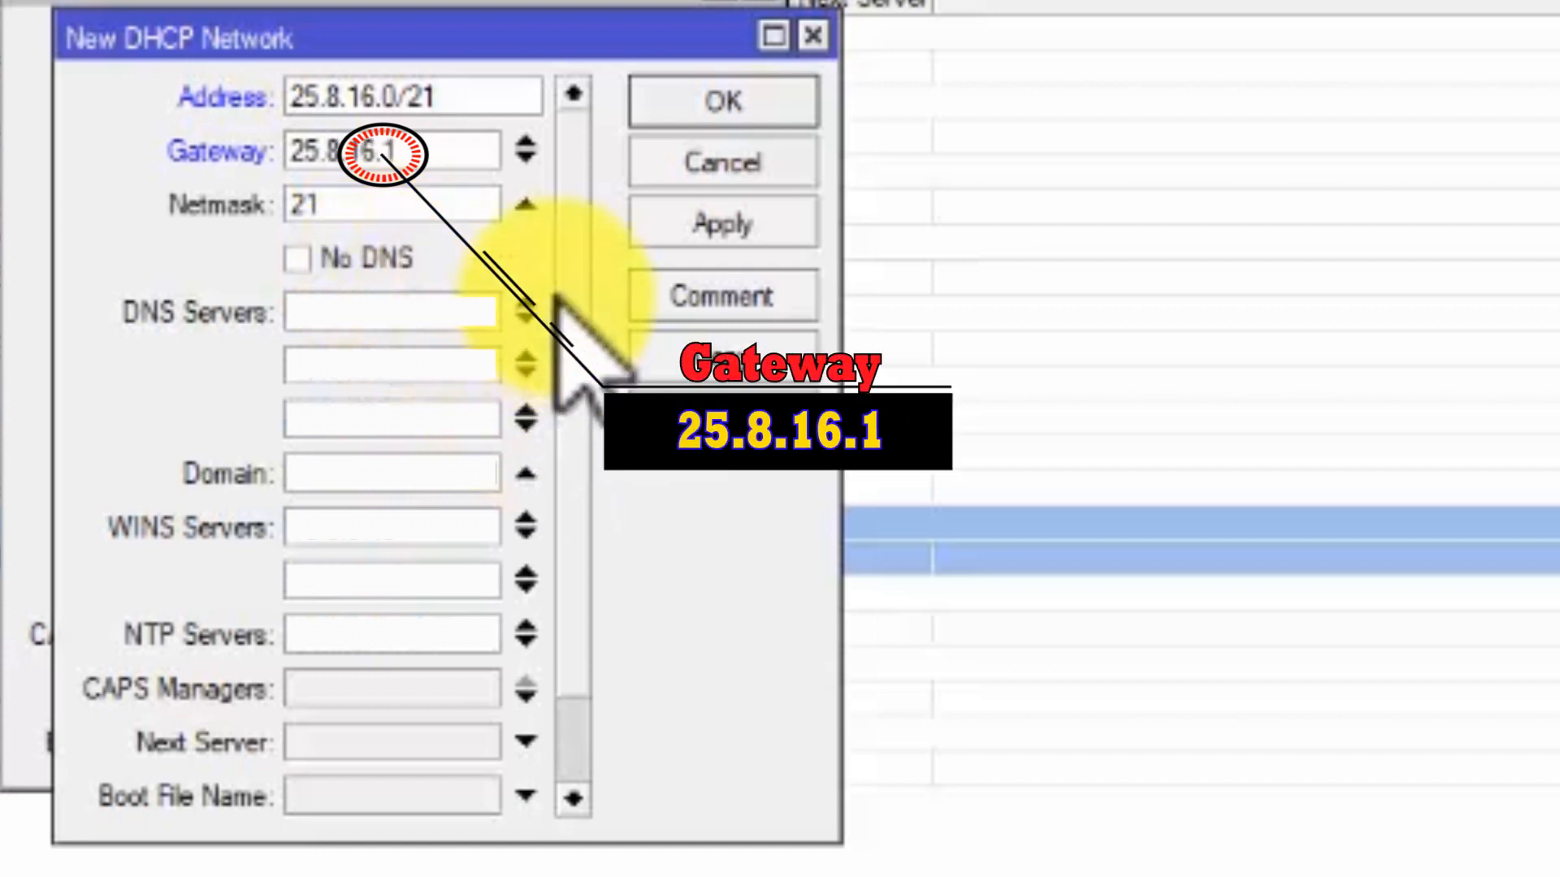
left_click(747, 235)
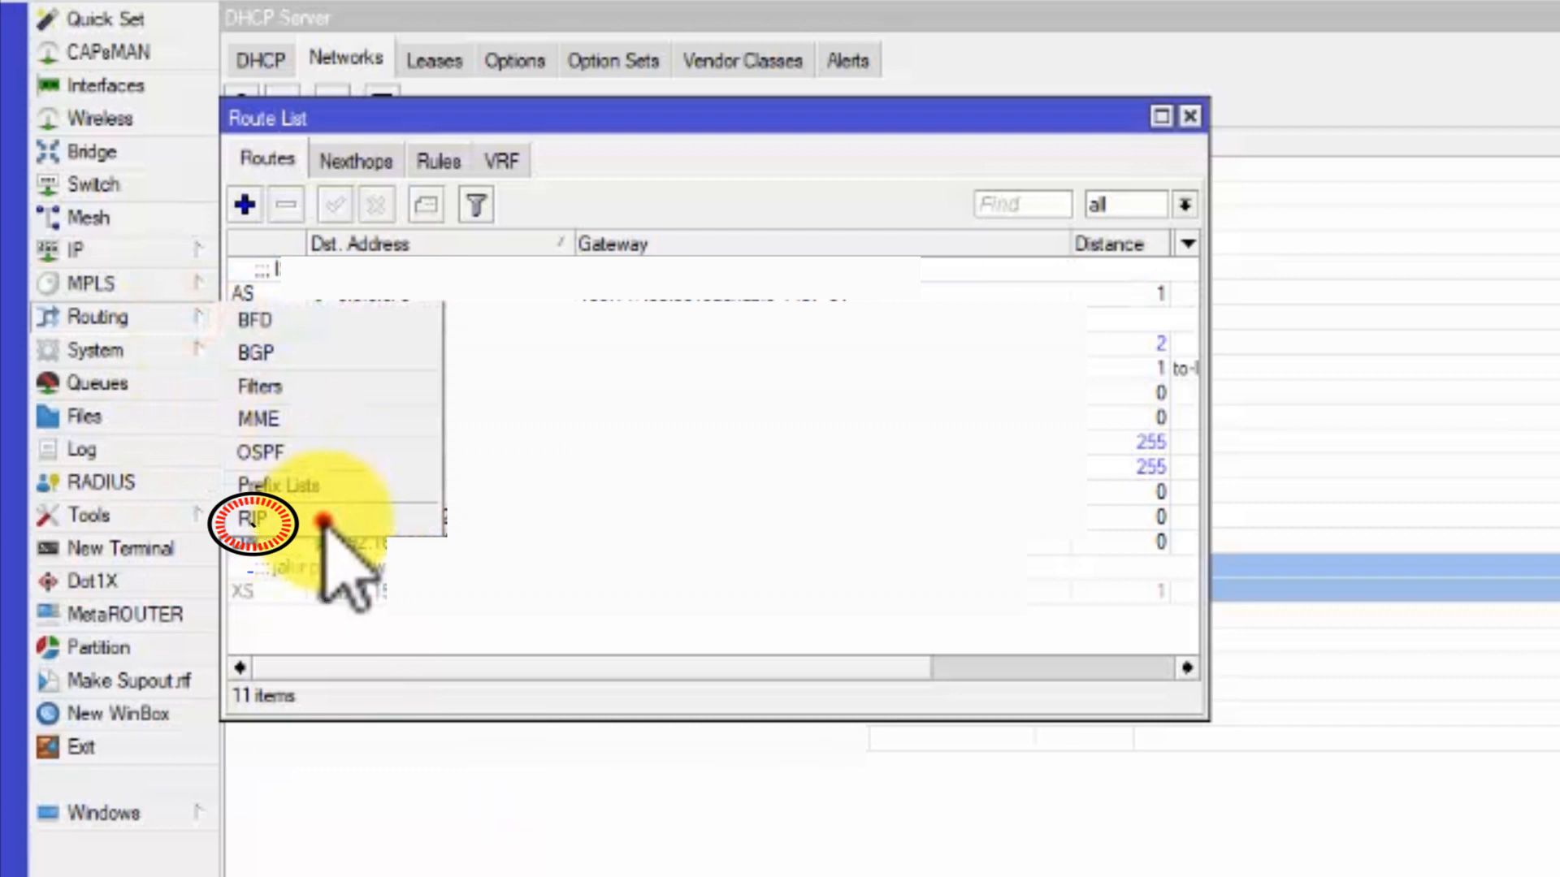
Add the RIP network 25.8.16.0/21 by copying the 23.7.16.0/21 entry and changing its address, then close the original entry
left_click(323, 520)
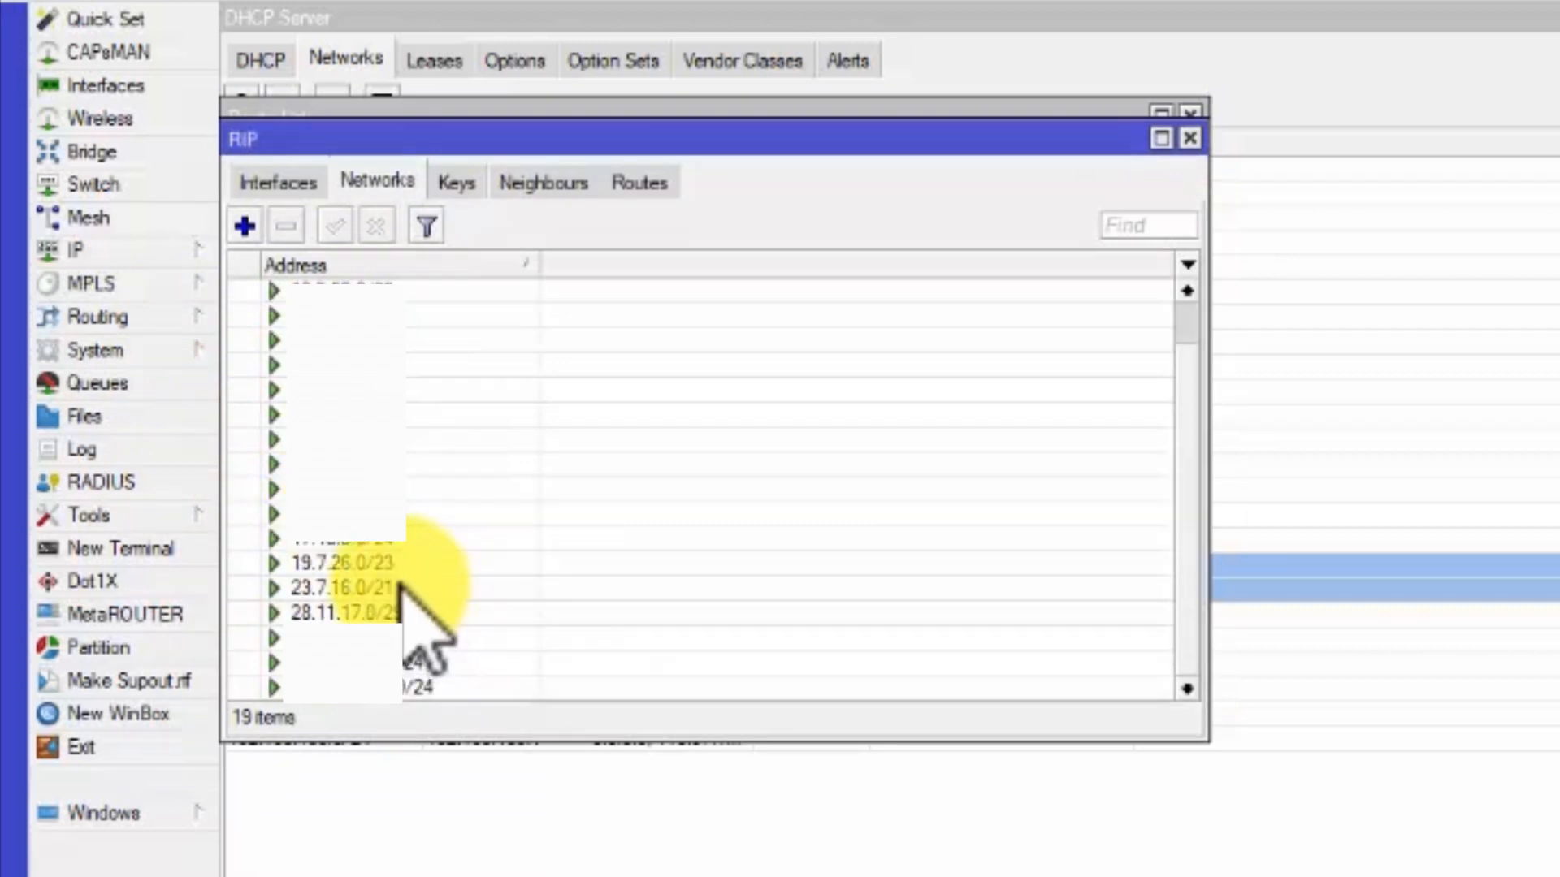
double_click(403, 589)
left_click(1119, 634)
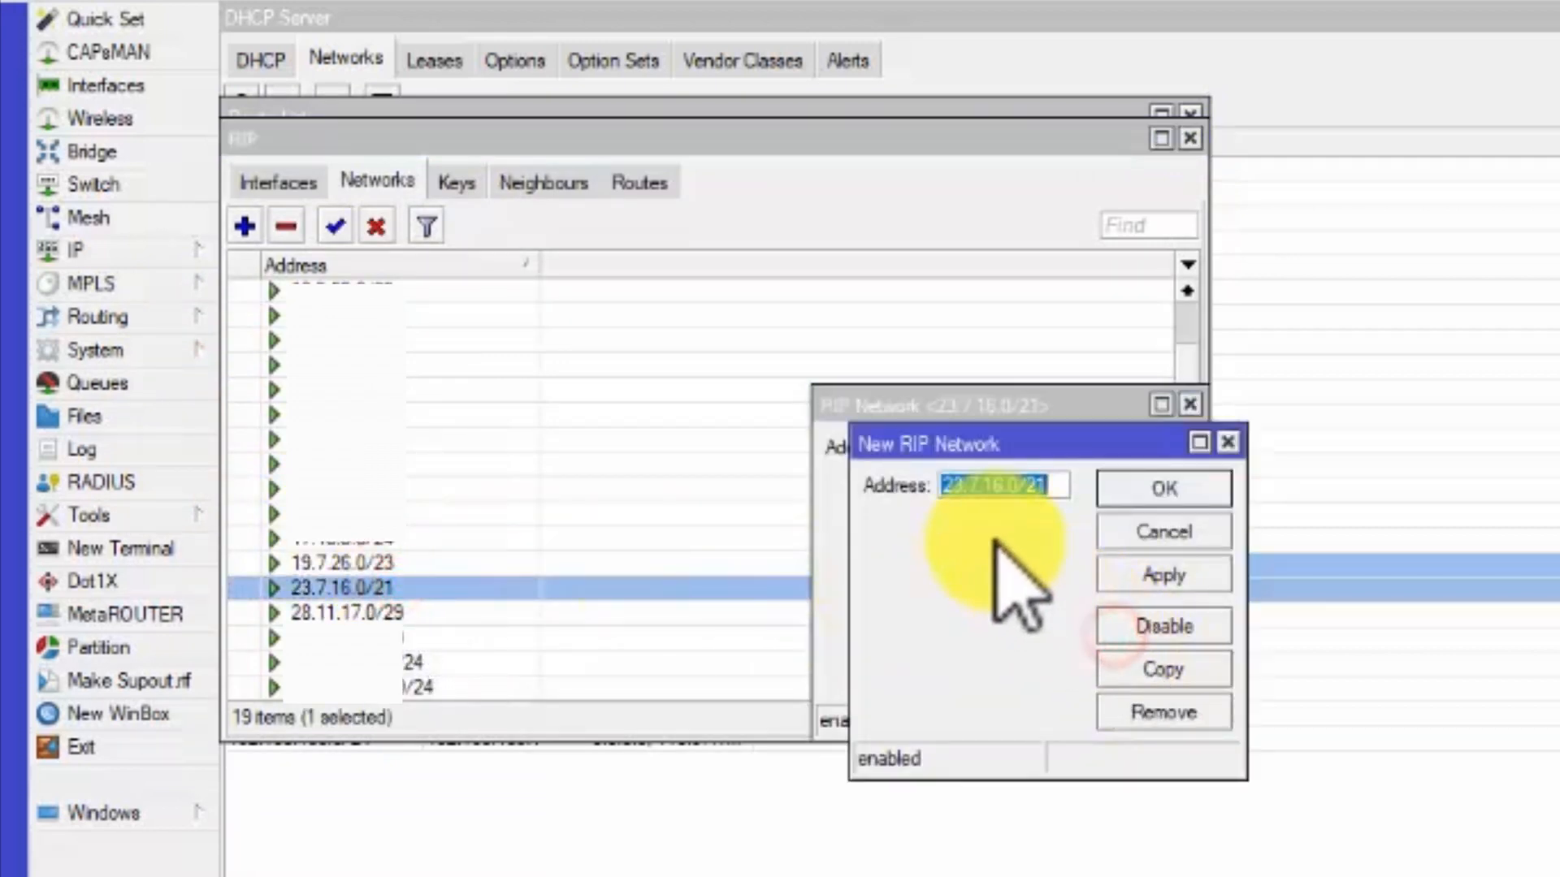
left_click(958, 492)
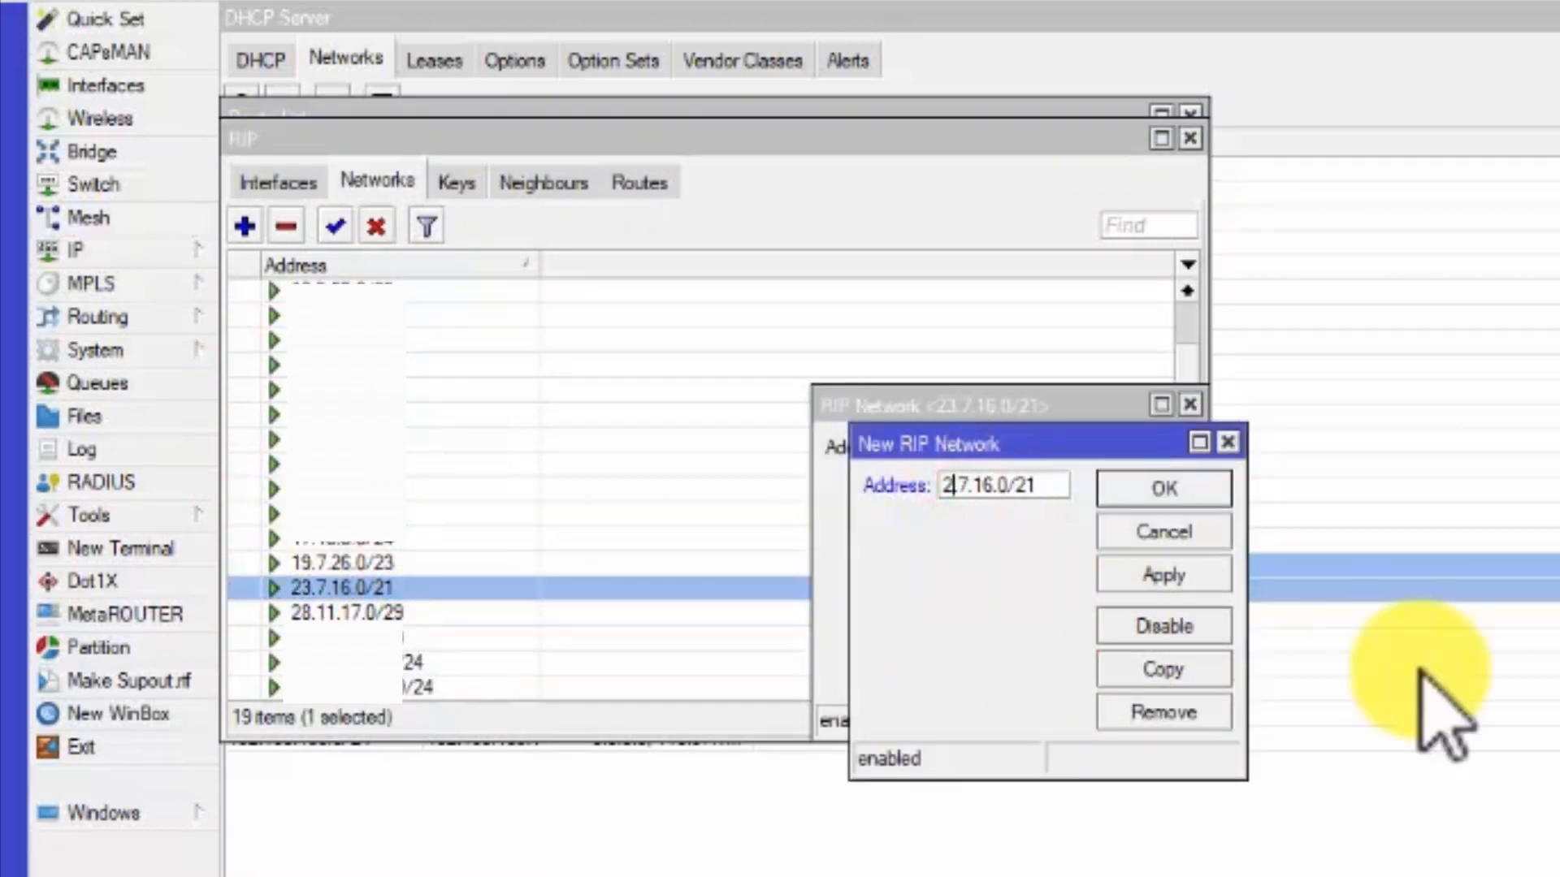
type("5")
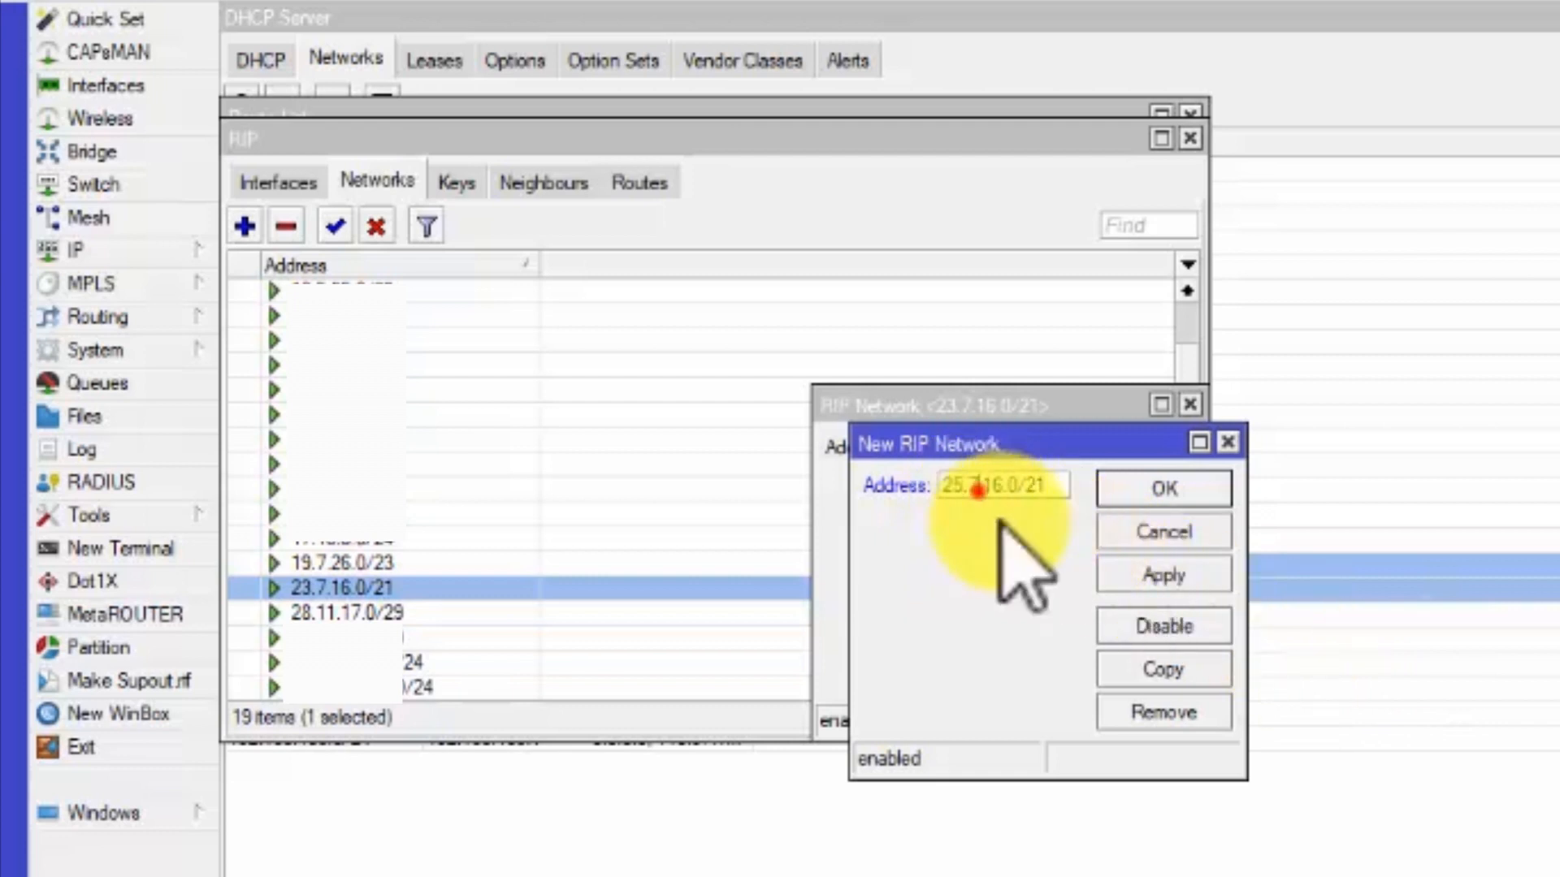
left_click(979, 490)
key("BackSpace")
key("BackSpace")
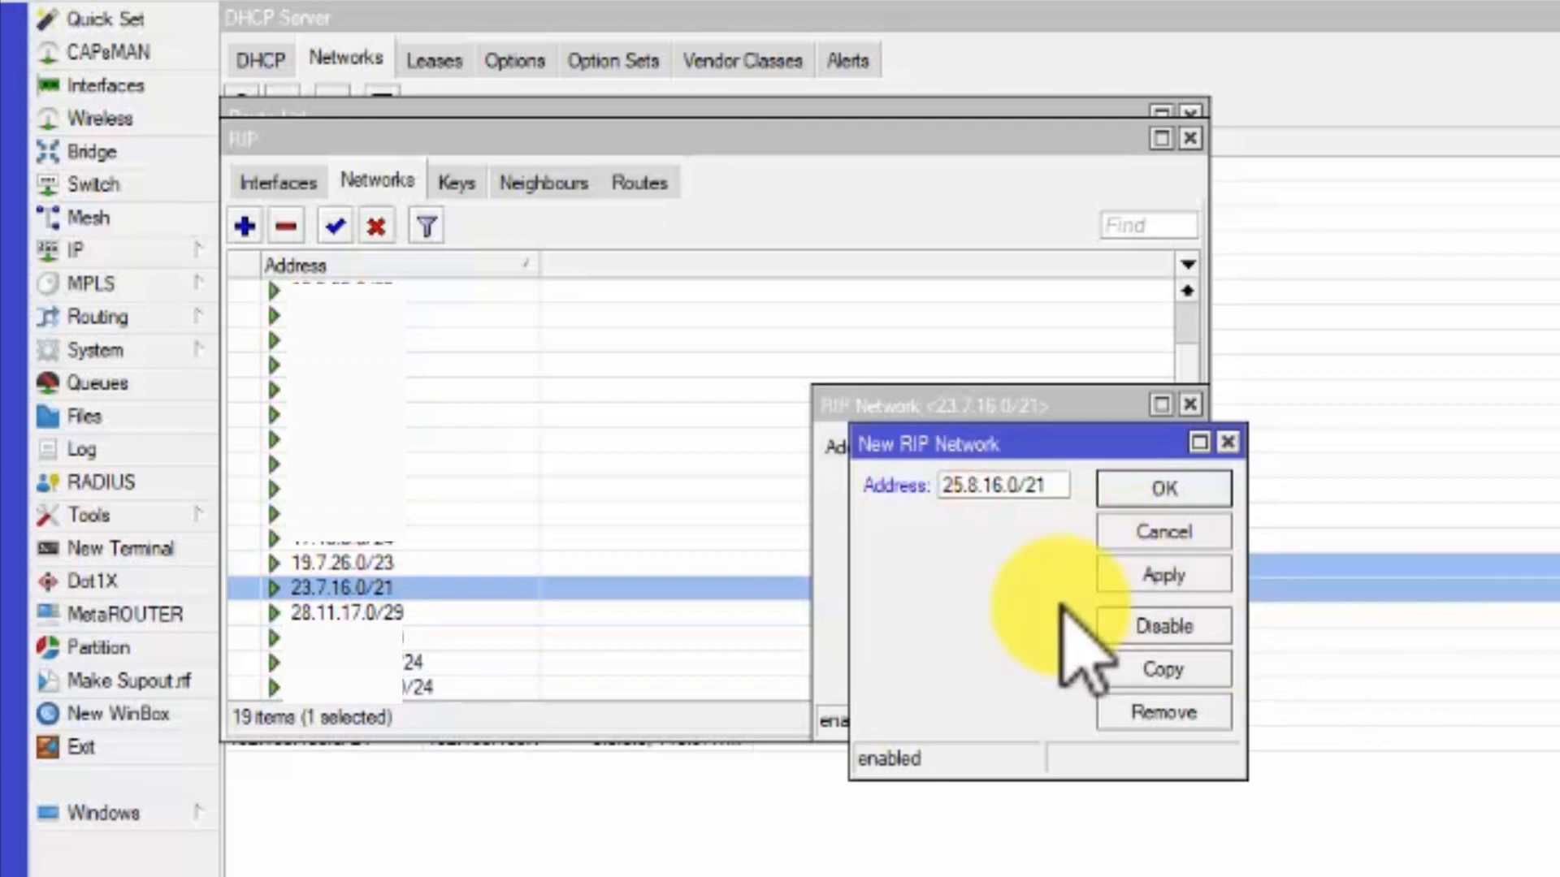
left_click(1200, 494)
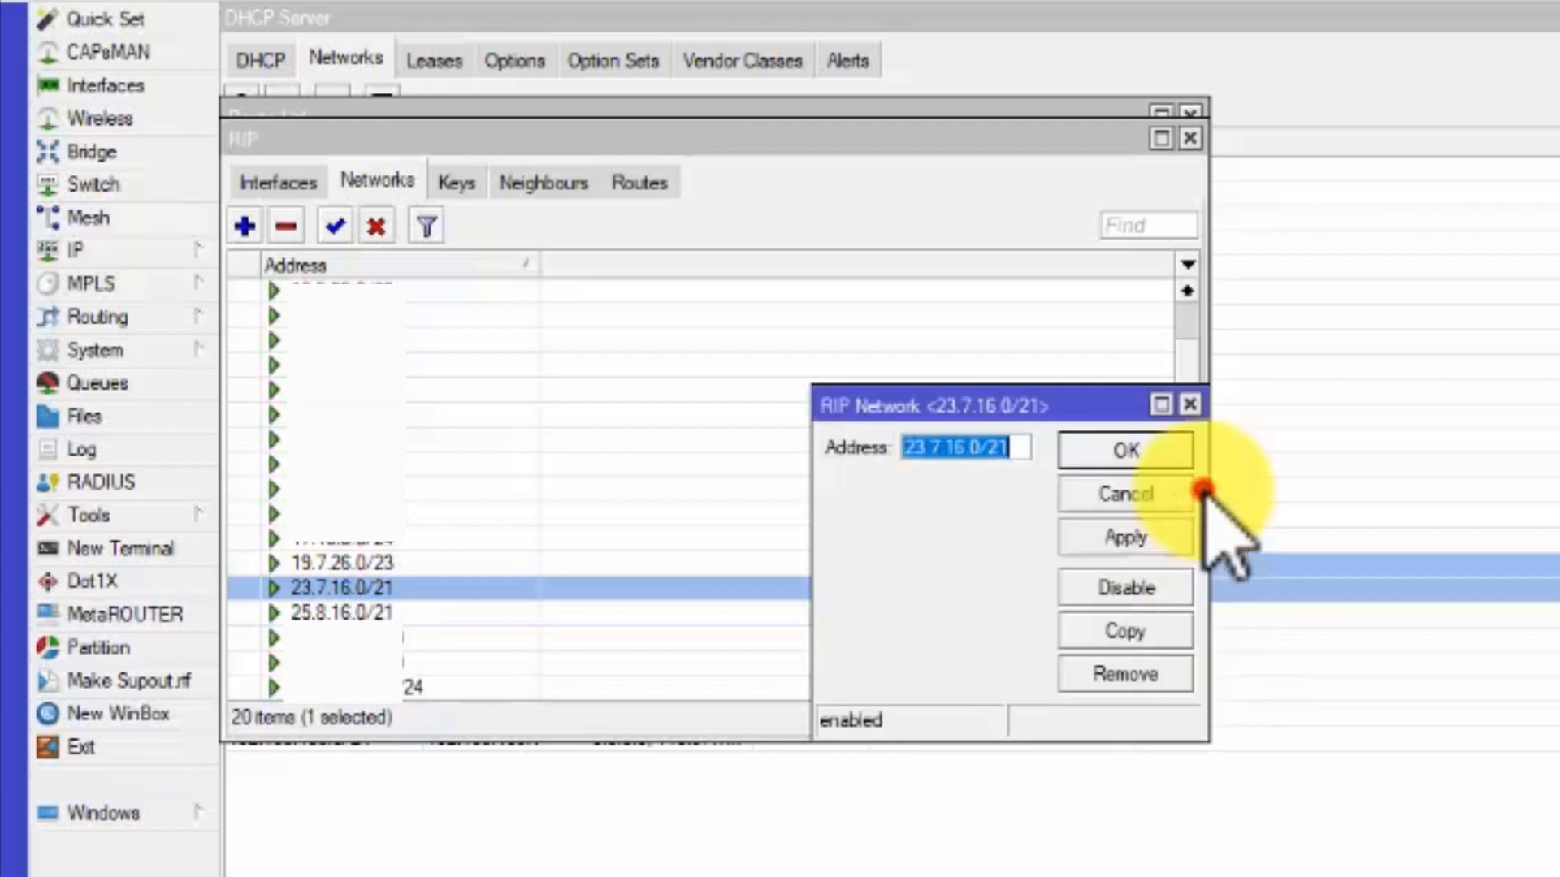
left_click(1185, 452)
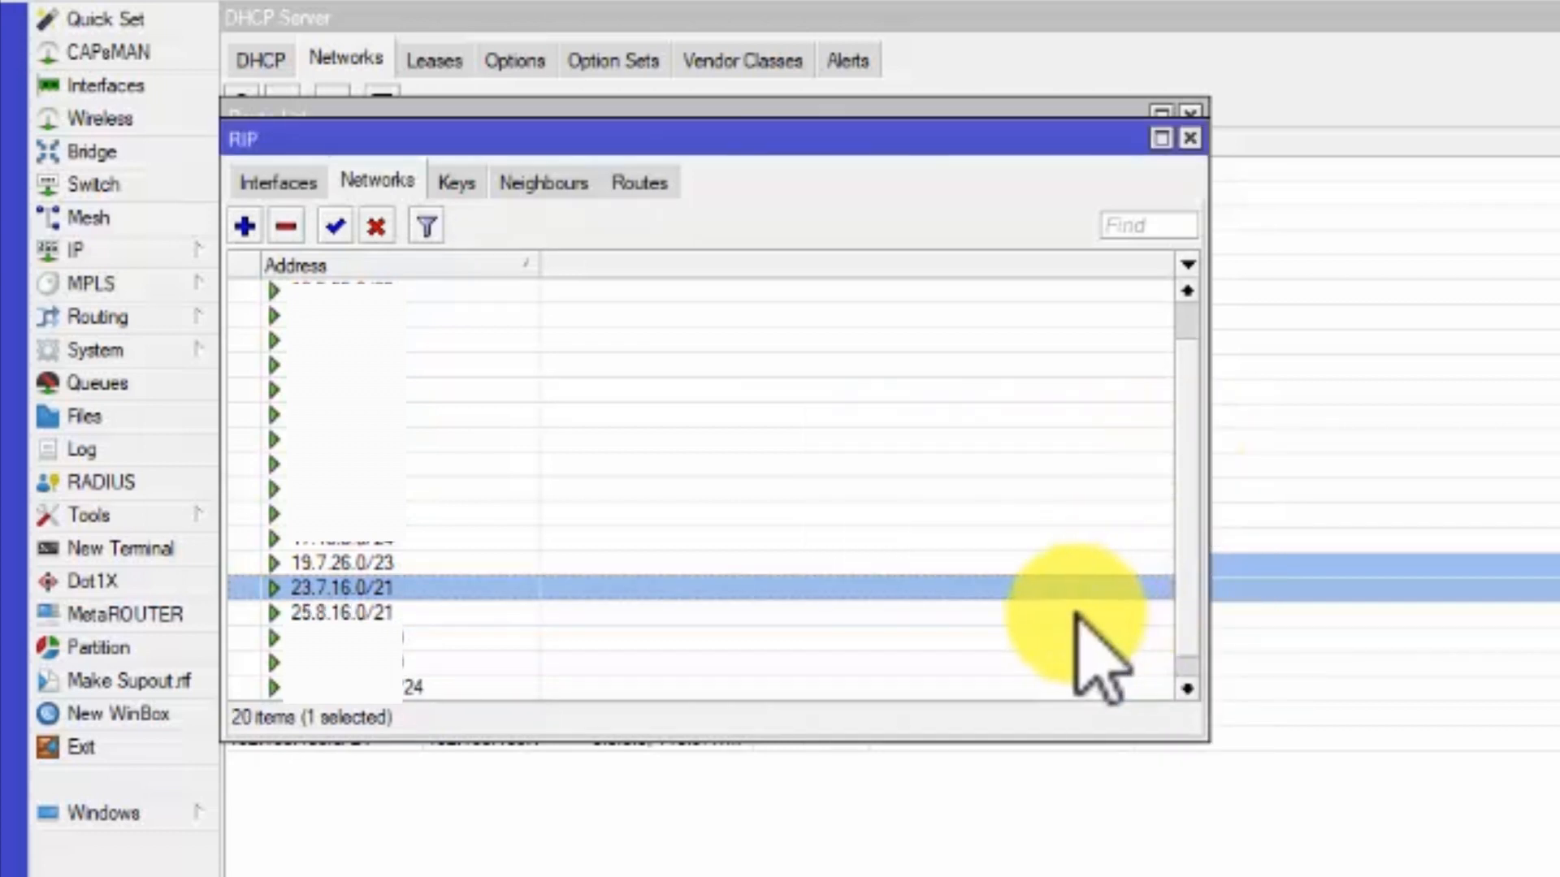